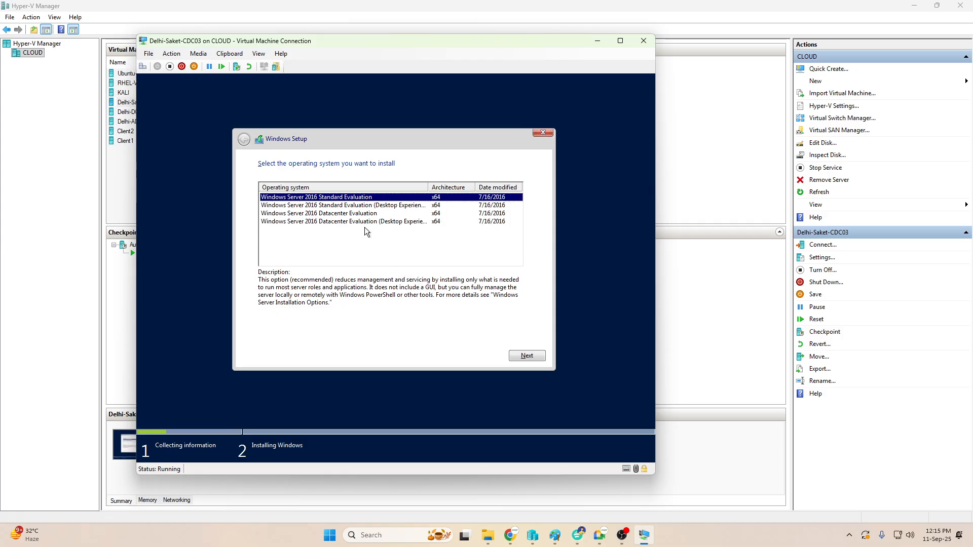
# - Choose Windows Server 2016 Datacenter Evaluation (Desktop Experience) and accept the licence terms
pyautogui.click(356, 241)
pyautogui.click(421, 222)
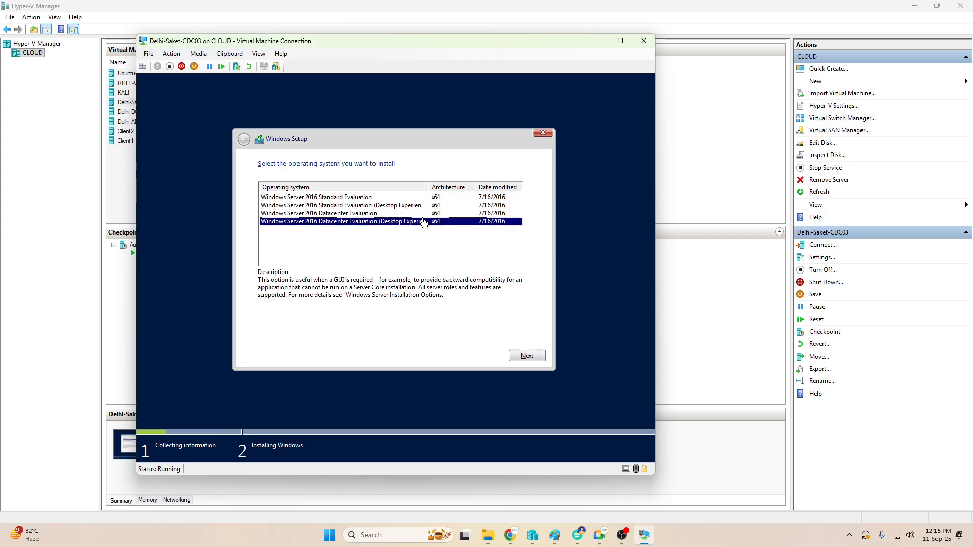
pyautogui.click(526, 355)
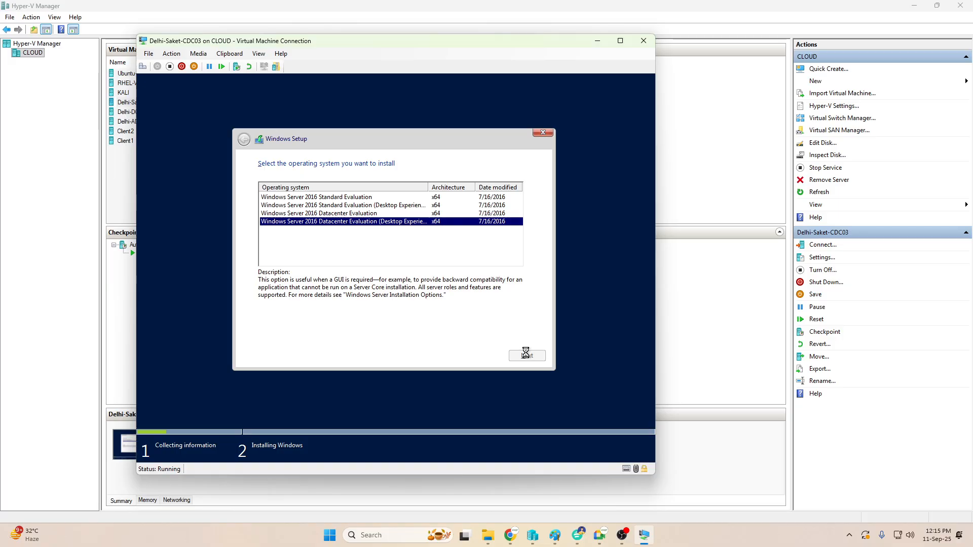
pyautogui.click(312, 333)
pyautogui.click(532, 357)
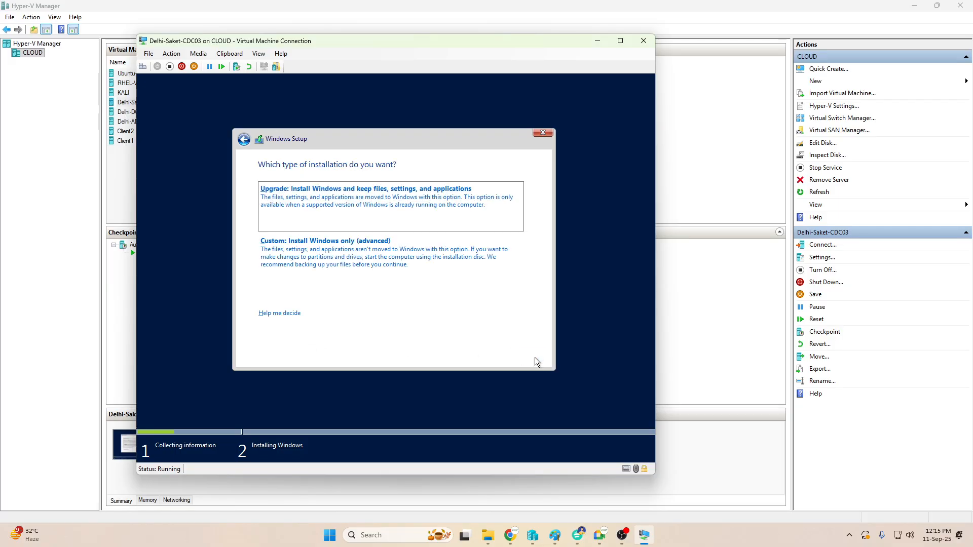
# - Start a custom install onto unallocated Drive 0, then minimize the VM Connection window
pyautogui.click(306, 263)
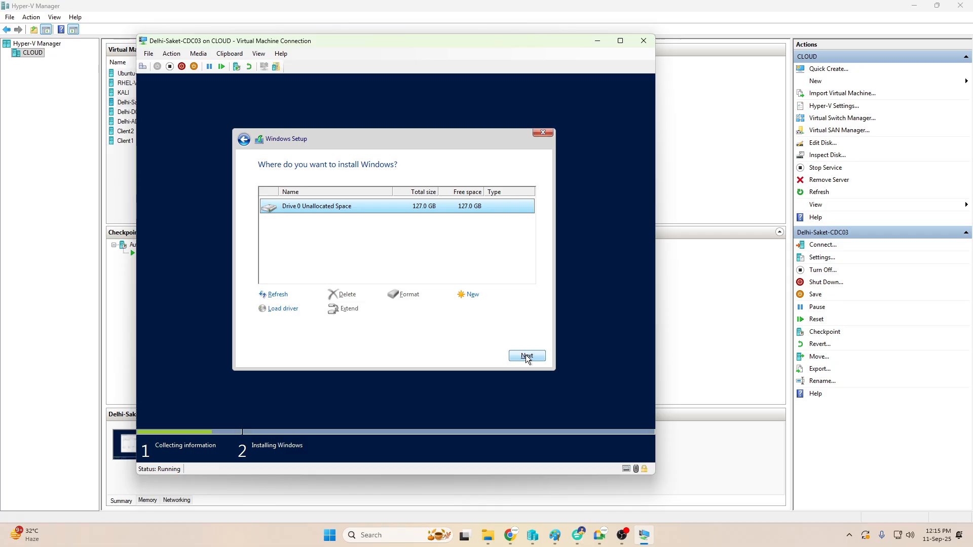
pyautogui.click(525, 355)
pyautogui.click(597, 40)
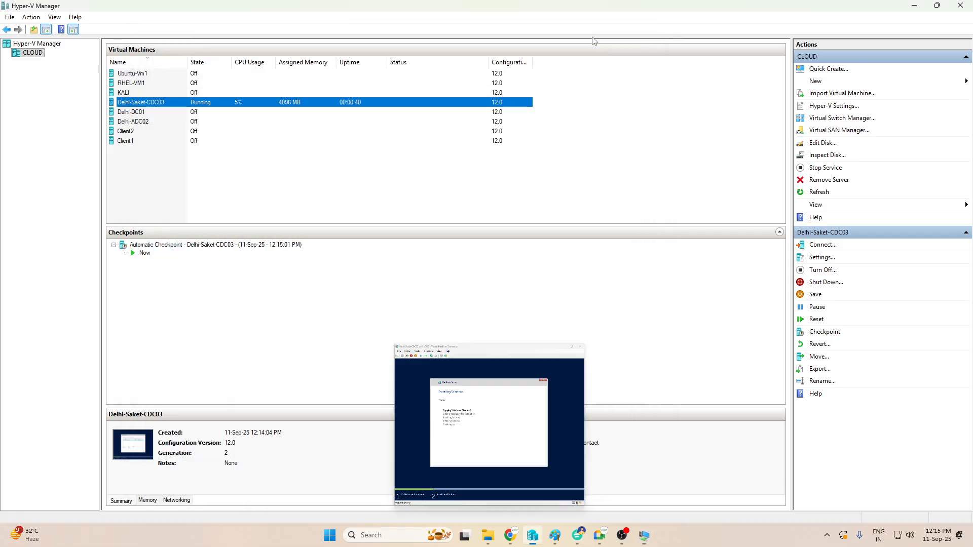
# - Minimize Hyper-V Manager and bring the Paint drawing back to the front
pyautogui.click(912, 8)
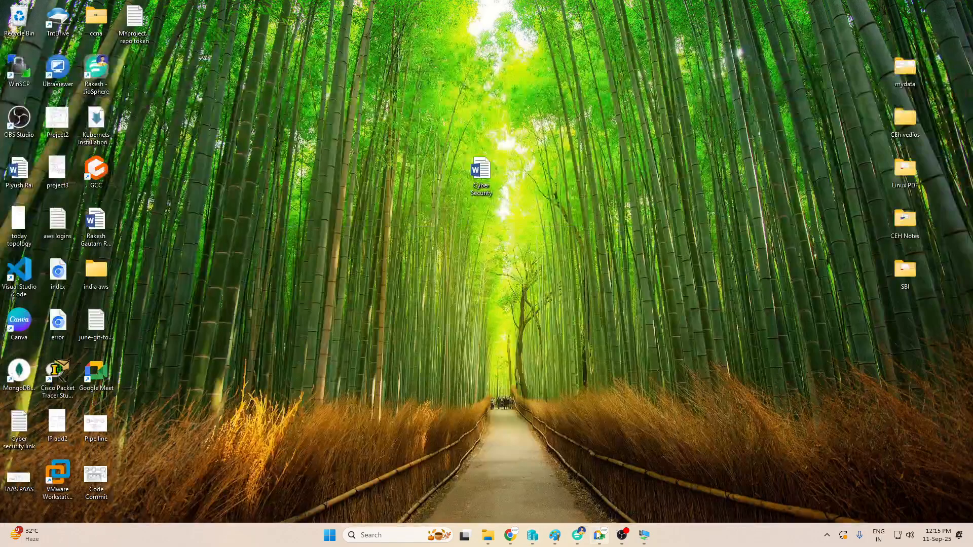
pyautogui.click(555, 536)
pyautogui.click(368, 160)
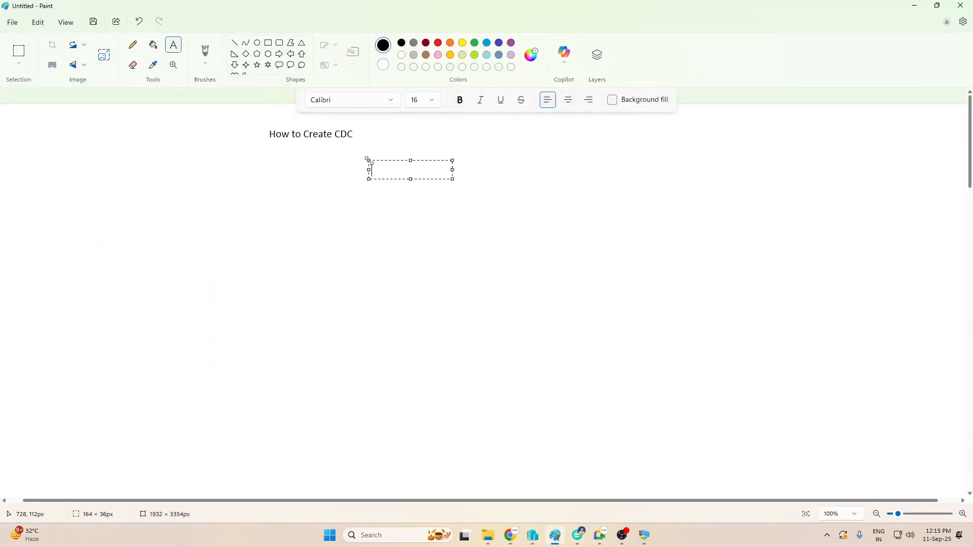
# - Write 'Root . (DNS) ---- iccpss.com' below the How to Create CDC heading
pyautogui.click(271, 178)
pyautogui.click(235, 155)
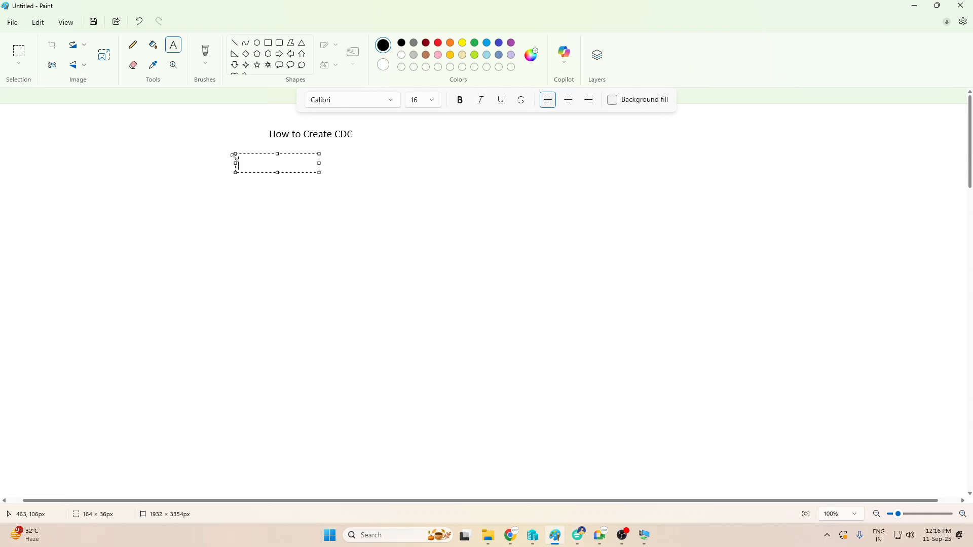
pyautogui.click(342, 175)
pyautogui.write('Root ')
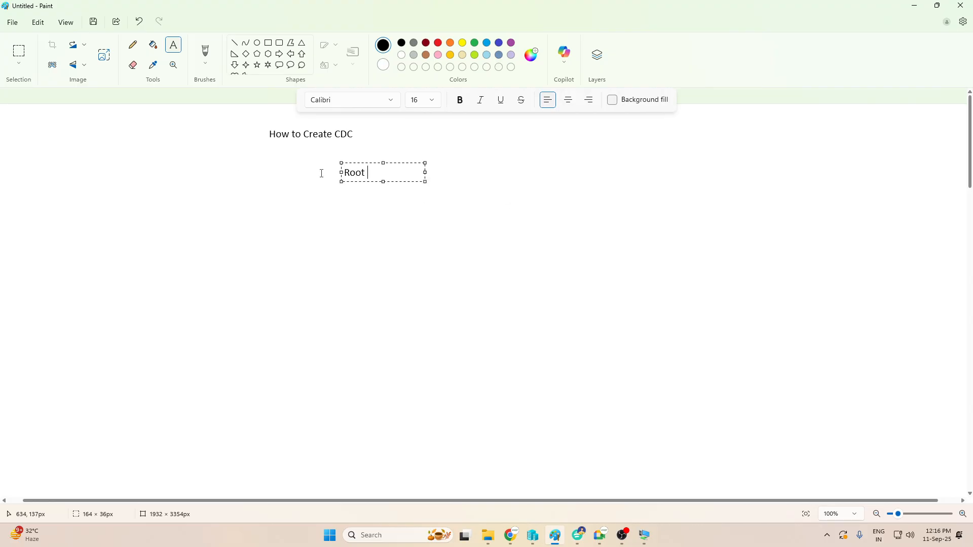
pyautogui.write('.')
pyautogui.write('()')
pyautogui.write('DNS')
pyautogui.moveTo(426, 182); pyautogui.dragTo(531, 209)
pyautogui.write('--')
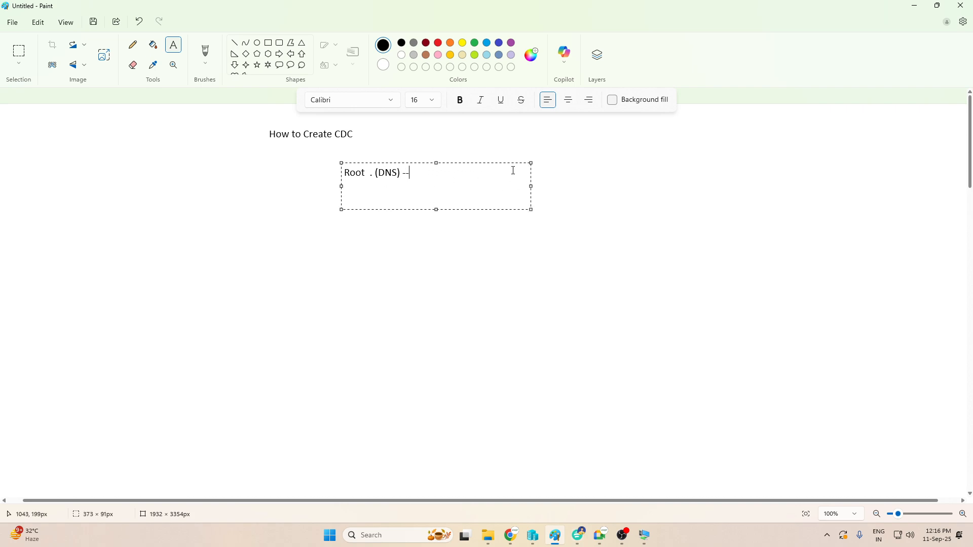
pyautogui.write('-- iccpss.com')
pyautogui.click(396, 259)
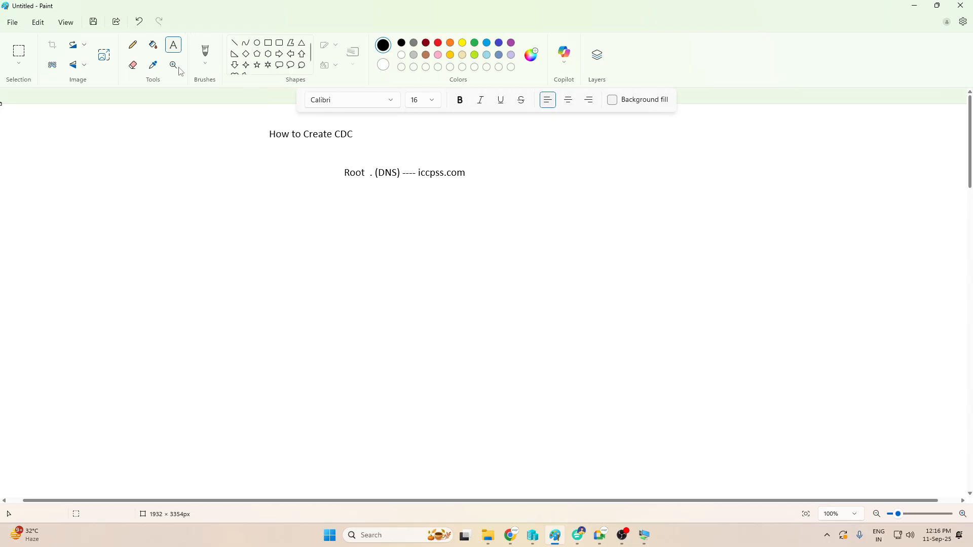
# - Draw a down arrow below the DNS line with a rounded callout beneath it
pyautogui.click(235, 65)
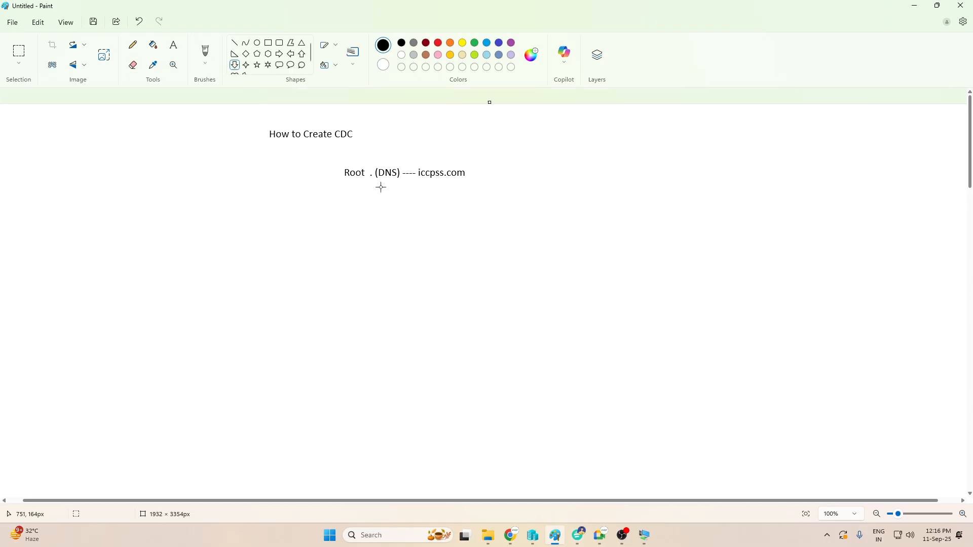
pyautogui.moveTo(380, 187)
pyautogui.mouseDown()
pyautogui.moveTo(392, 218)
pyautogui.moveTo(356, 297)
pyautogui.moveTo(436, 312)
pyautogui.mouseUp()
pyautogui.click(404, 266)
pyautogui.click(279, 65)
pyautogui.moveTo(393, 256); pyautogui.dragTo(382, 254)
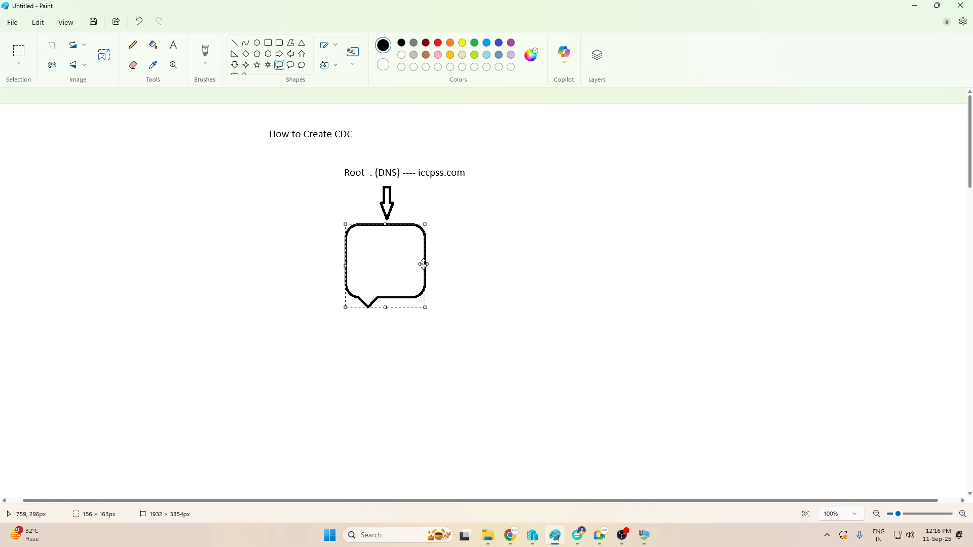
pyautogui.click(479, 247)
pyautogui.click(174, 45)
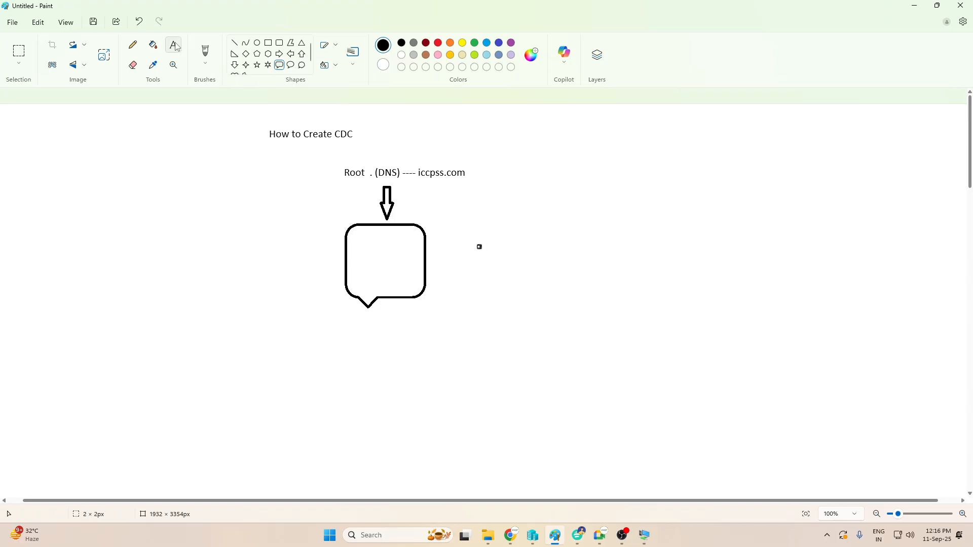
# - Label the callout 'Domain - Controller' with 'Delhi-dc01' underneath
pyautogui.click(352, 234)
pyautogui.write('Domain - ')
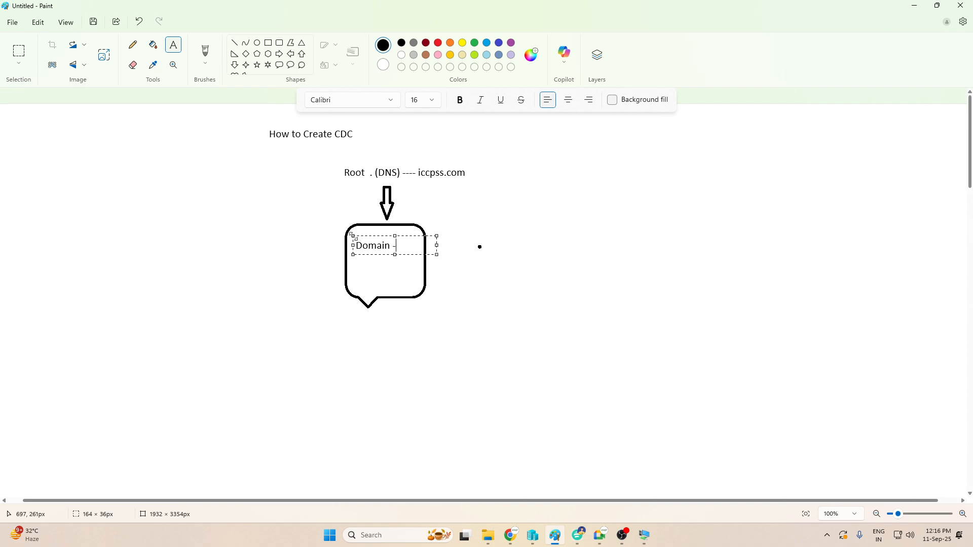
pyautogui.write('Controller')
pyautogui.click(438, 306)
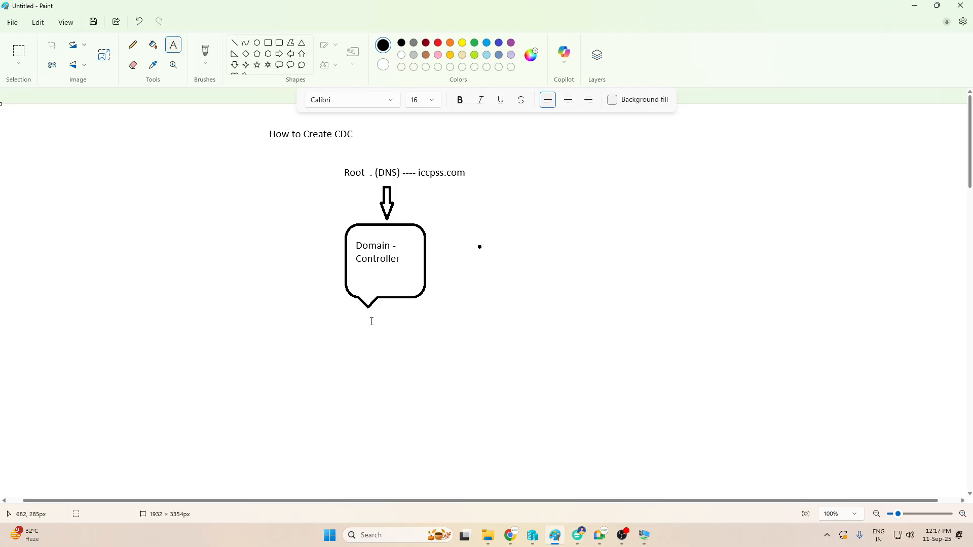
pyautogui.click(365, 274)
pyautogui.write('Delh')
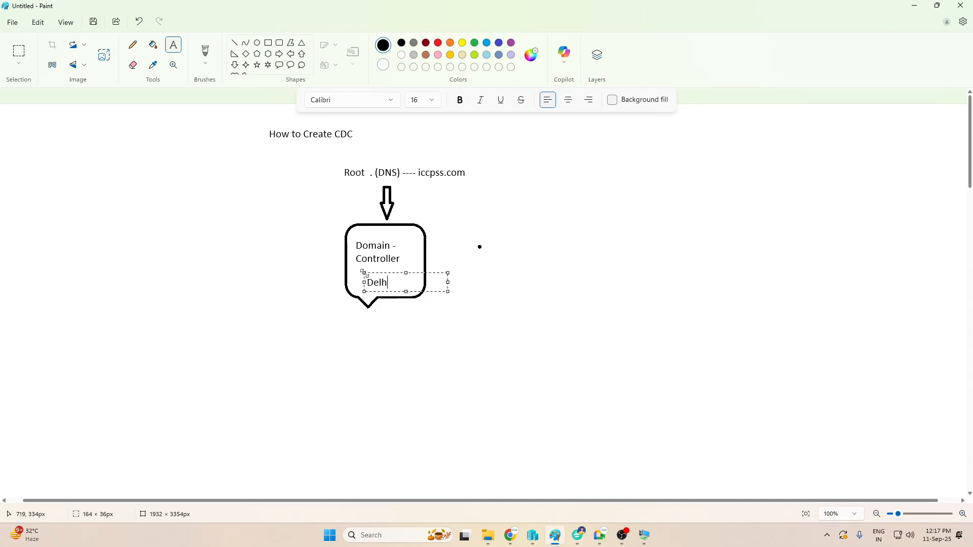
pyautogui.write('i-dc01')
pyautogui.click(411, 368)
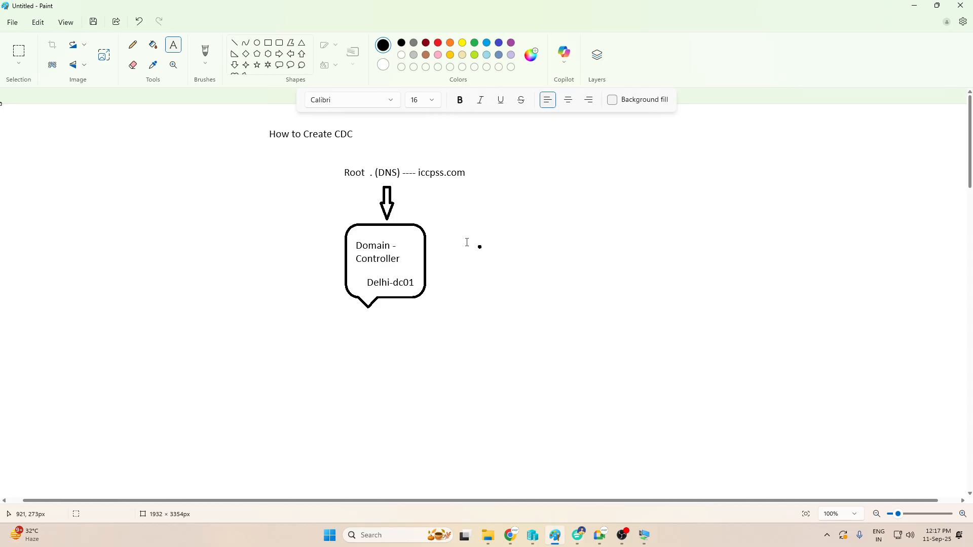
# - Draw a brown right arrow from the Domain Controller callout to a new brown callout
pyautogui.click(279, 54)
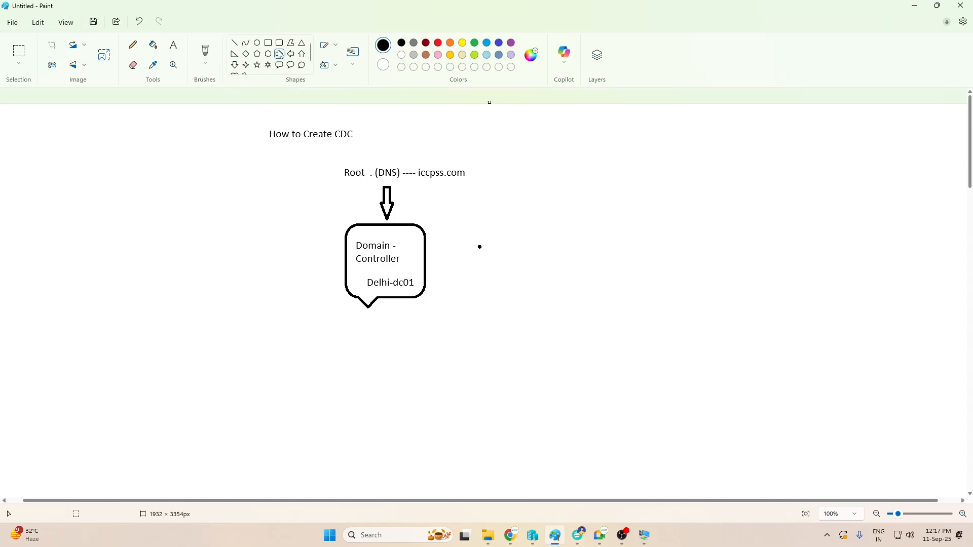
pyautogui.click(426, 55)
pyautogui.moveTo(424, 255); pyautogui.dragTo(501, 262)
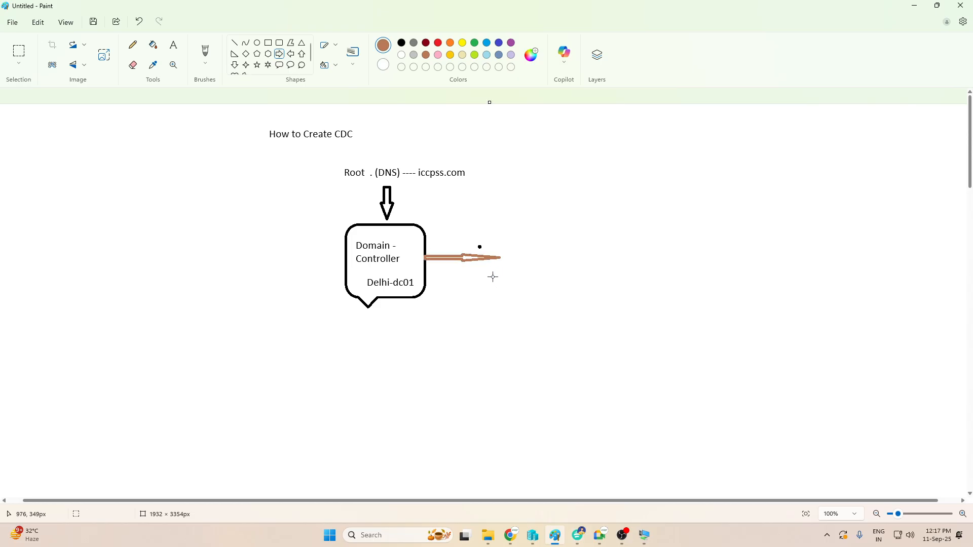
pyautogui.click(279, 64)
pyautogui.moveTo(504, 221); pyautogui.dragTo(598, 314)
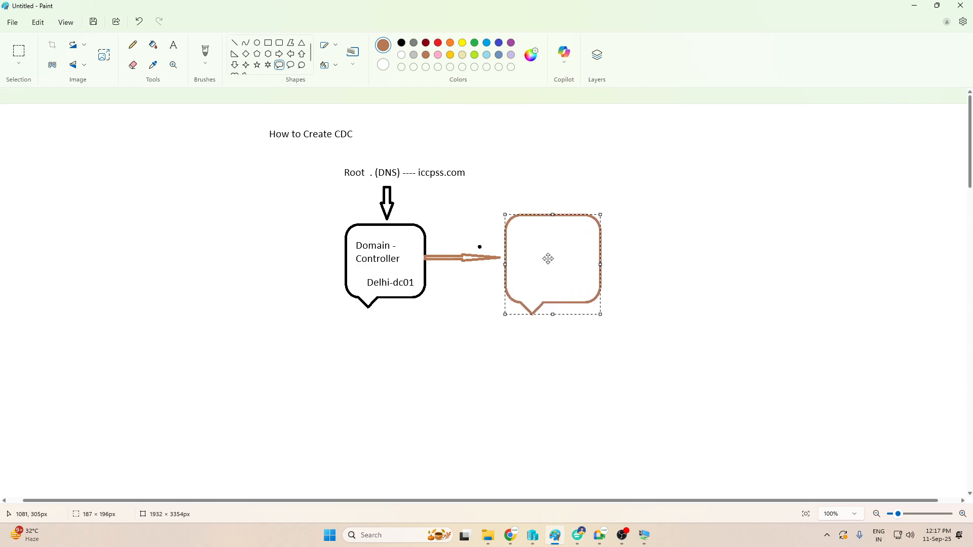
pyautogui.click(706, 218)
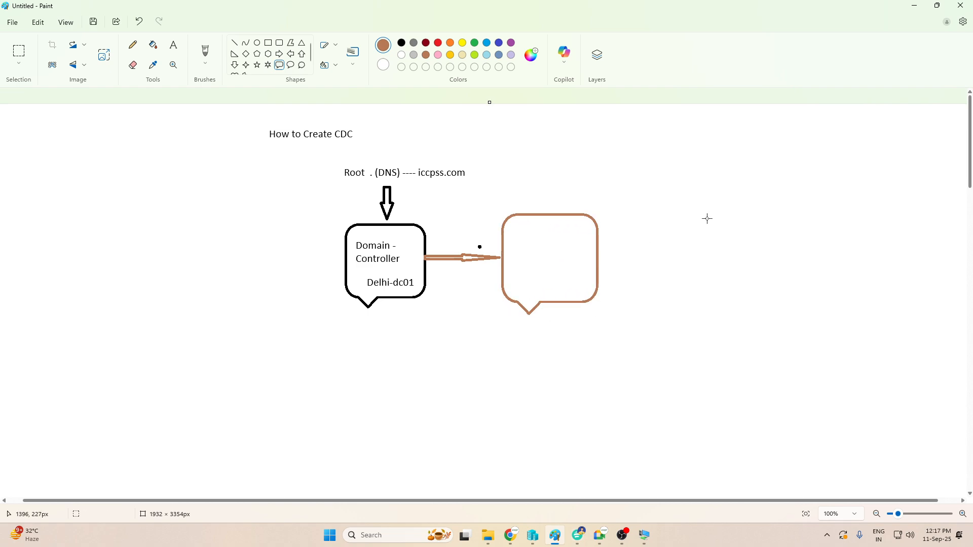
# - Label the brown callout 'Delhi-ADC02' in black text
pyautogui.click(173, 45)
pyautogui.click(510, 227)
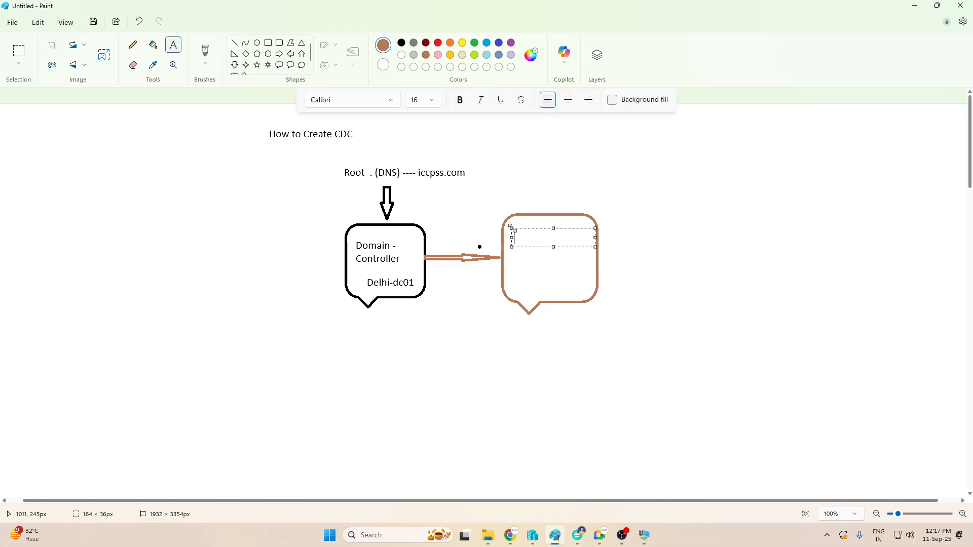
pyautogui.write('Delhi-ADC02')
pyautogui.hotkey('ctrl', 'a')
pyautogui.click(401, 44)
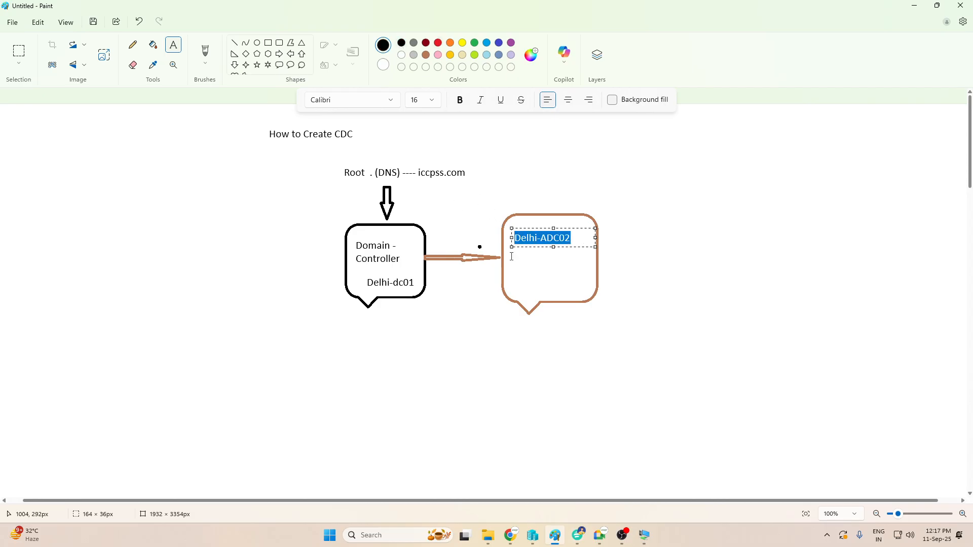
pyautogui.click(528, 267)
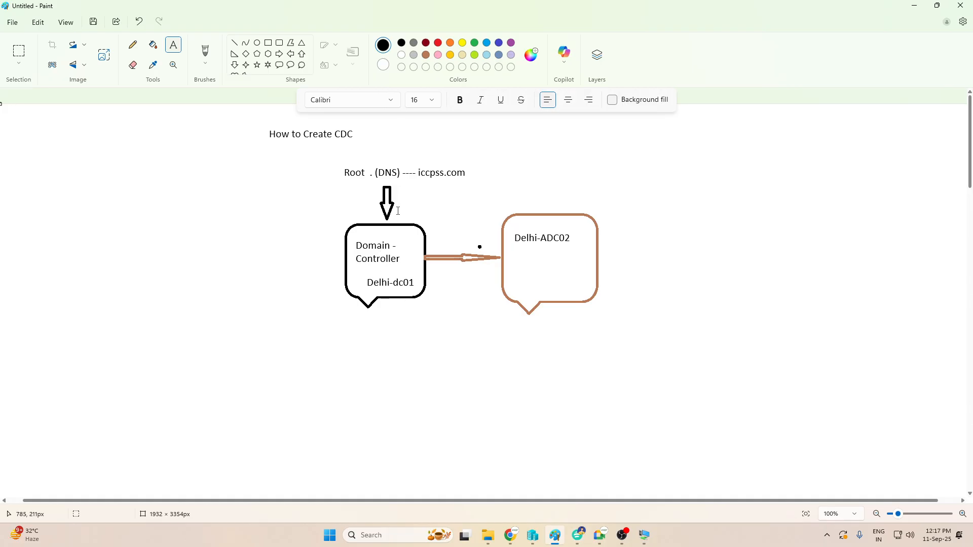
# - Add 'Primary' above the left callout and 'Backup' above Delhi-ADC02, fixing the typo
pyautogui.click(330, 206)
pyautogui.write('Primary')
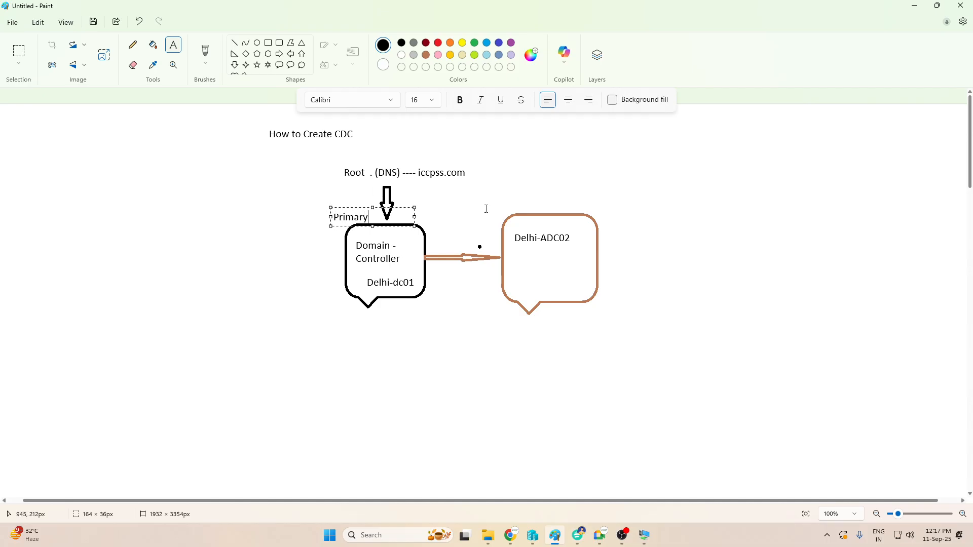
pyautogui.click(510, 193)
pyautogui.write('Bqackup')
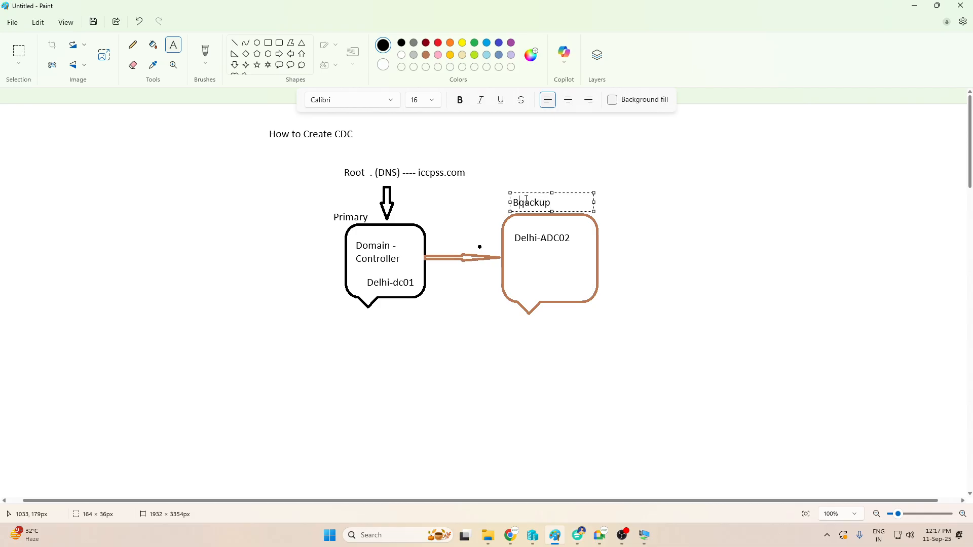
pyautogui.press('BackSpace')
pyautogui.write('B')
pyautogui.press('Delete')
pyautogui.press('Delete')
pyautogui.click(751, 251)
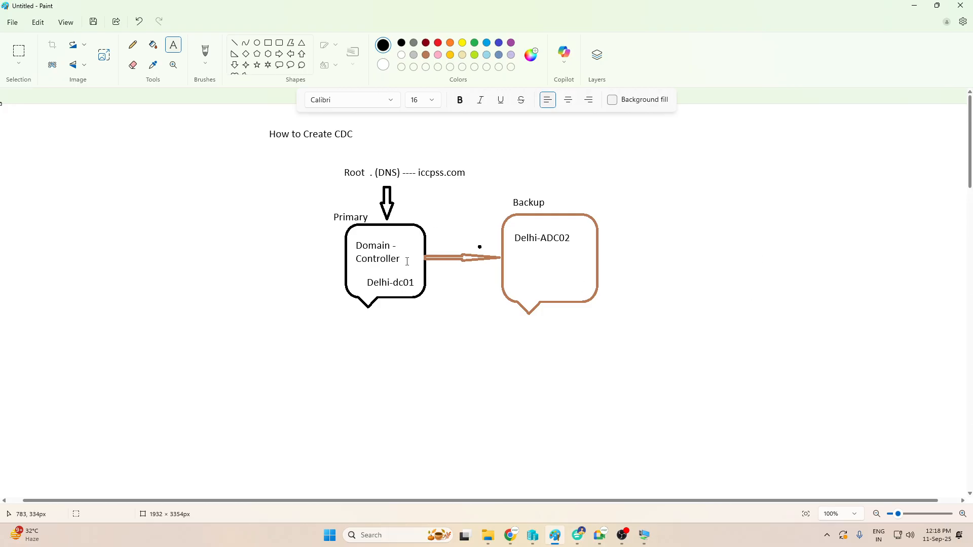
# - Add the label 'US' beside the down arrow
pyautogui.click(393, 210)
pyautogui.write('US')
pyautogui.moveTo(418, 210); pyautogui.dragTo(419, 204)
pyautogui.click(434, 261)
# - Draw three straight lines fanning up-right, right and down-right from the Delhi-ADC02 callout
pyautogui.click(234, 42)
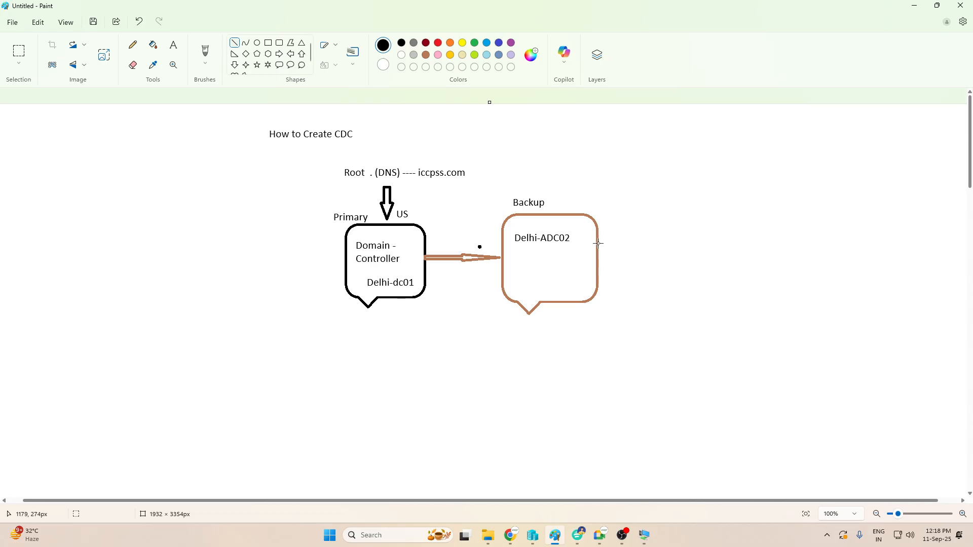
pyautogui.moveTo(599, 244); pyautogui.dragTo(710, 204)
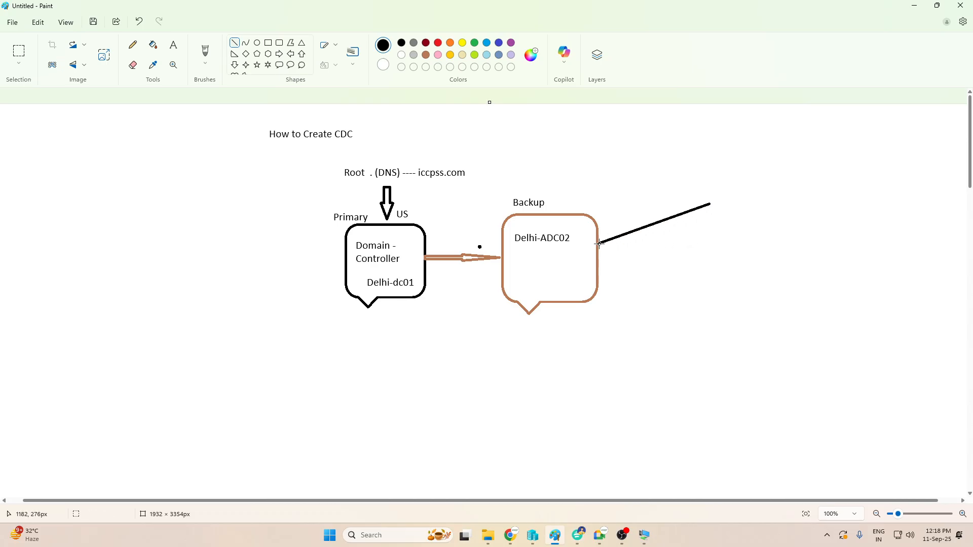
pyautogui.moveTo(599, 243); pyautogui.dragTo(707, 273)
pyautogui.click(689, 312)
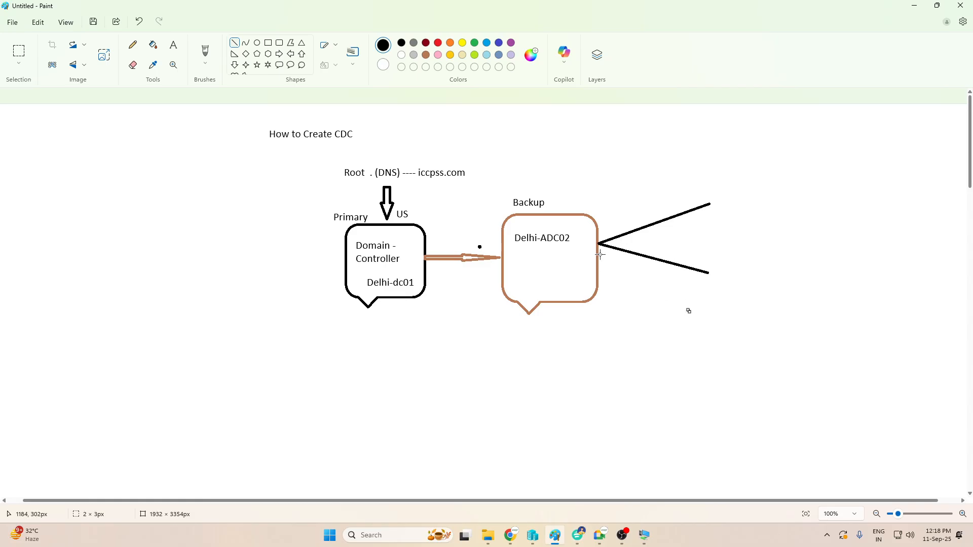
pyautogui.moveTo(599, 244)
pyautogui.mouseDown()
pyautogui.moveTo(690, 311)
pyautogui.moveTo(701, 335)
pyautogui.mouseUp()
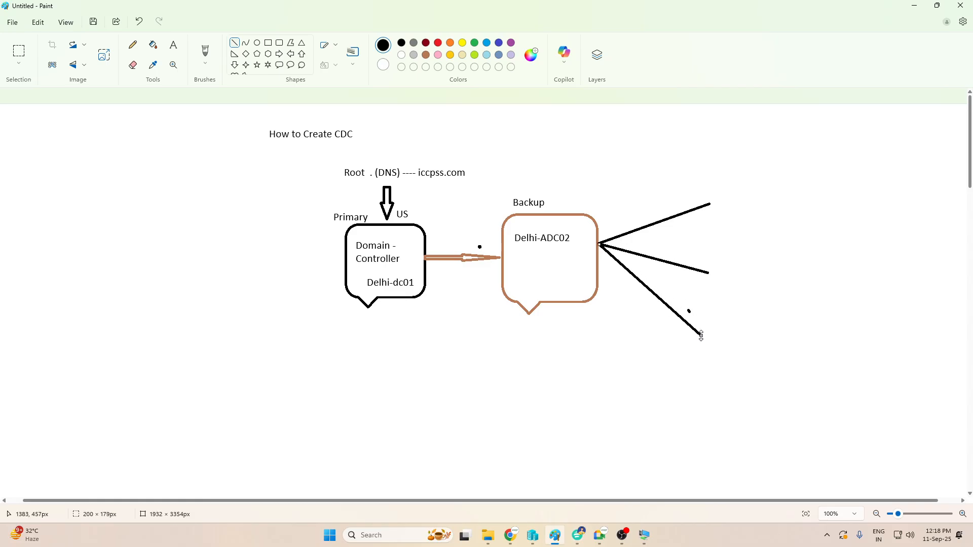
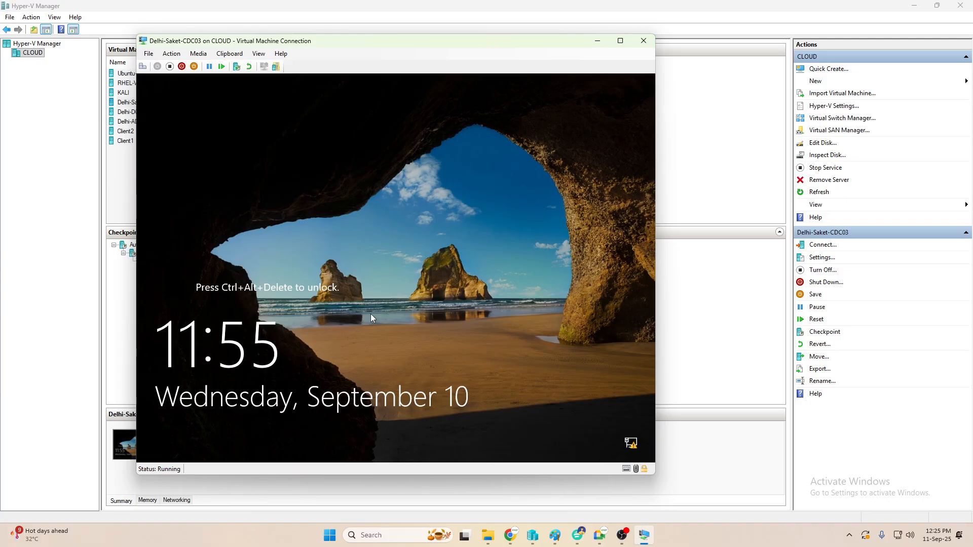
# - Sign in to Delhi-Saket-CDC03 with the Administrator password and maximize the VM window to full screen
pyautogui.click(370, 315)
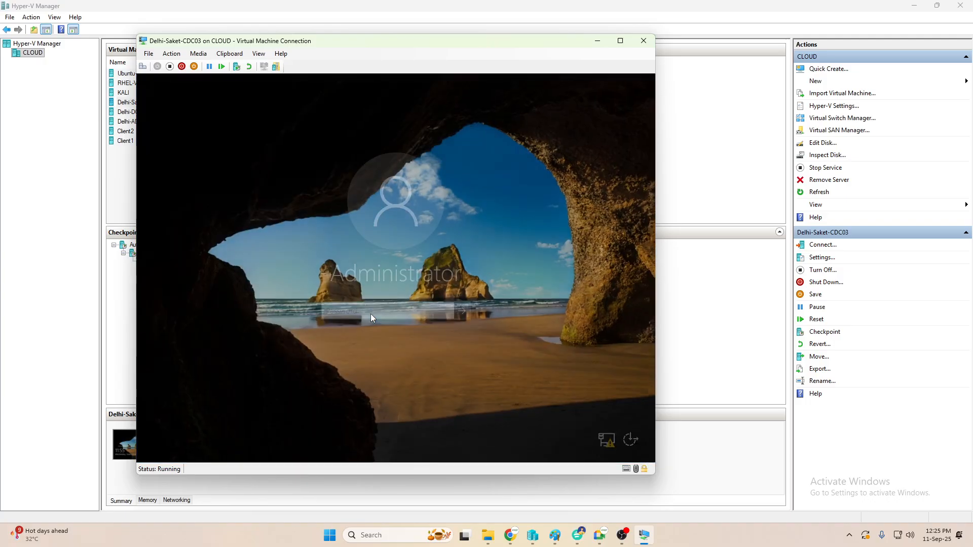
pyautogui.write('••••••')
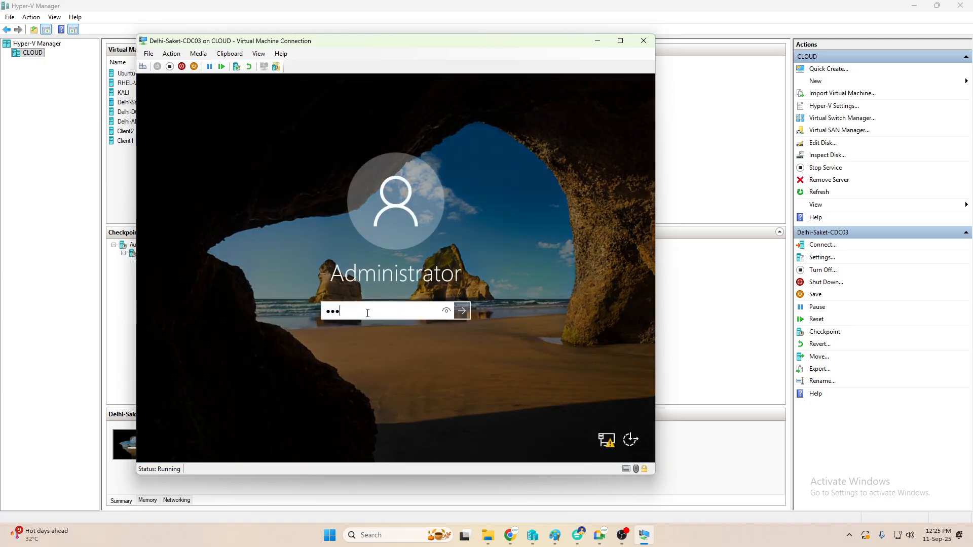
pyautogui.write('••')
pyautogui.press('Return')
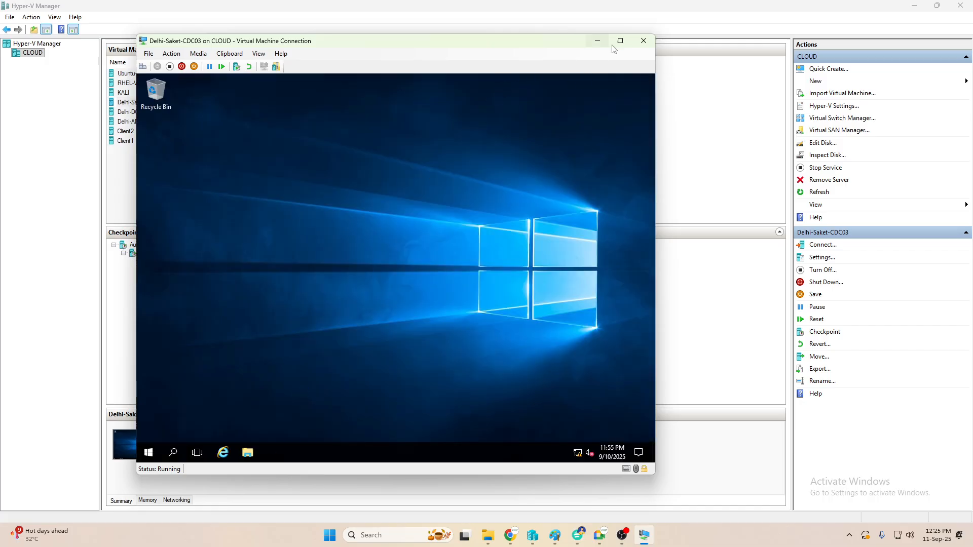
pyautogui.click(620, 41)
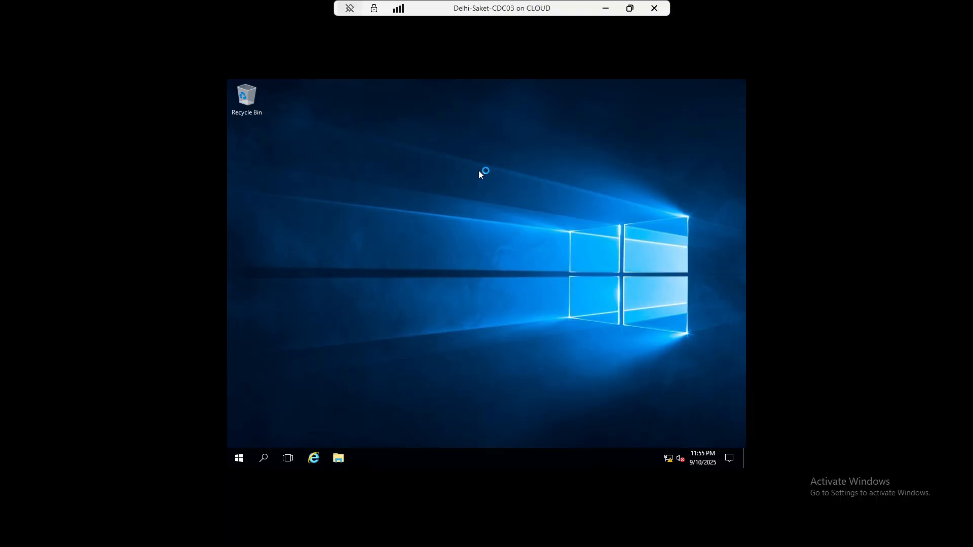
# - Open the Ethernet adapter's IPv4 properties from Network Connections (ncpa.cpl)
pyautogui.press('super+r')
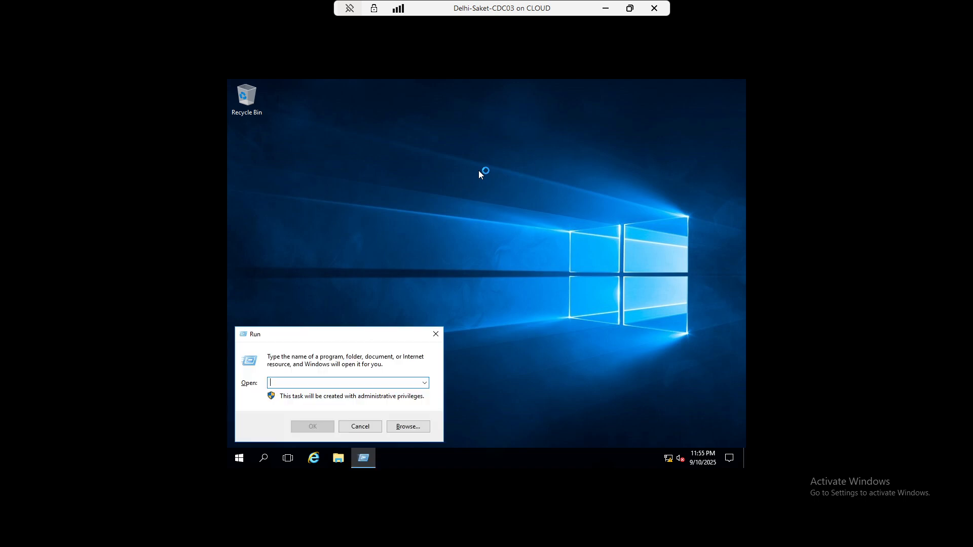
pyautogui.write('ncpa.cpl')
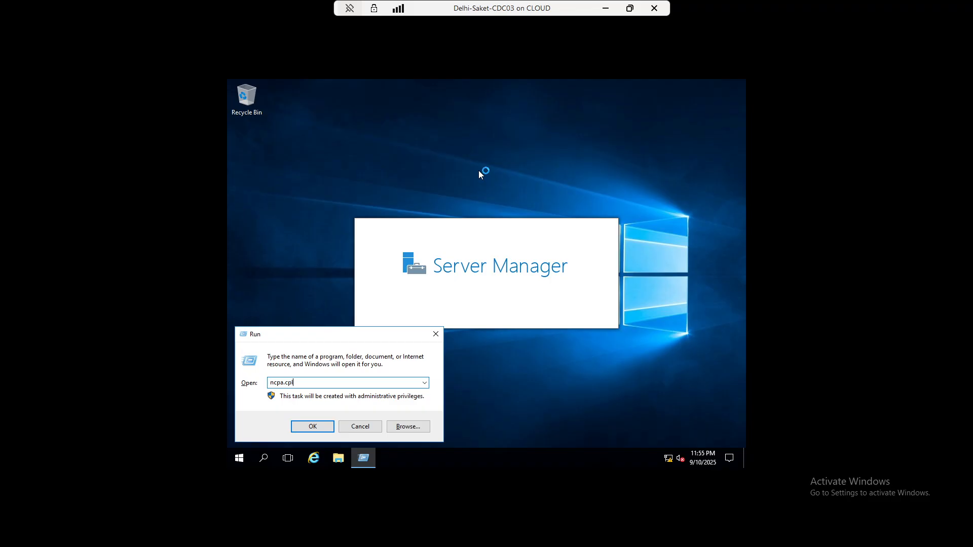
pyautogui.press('Return')
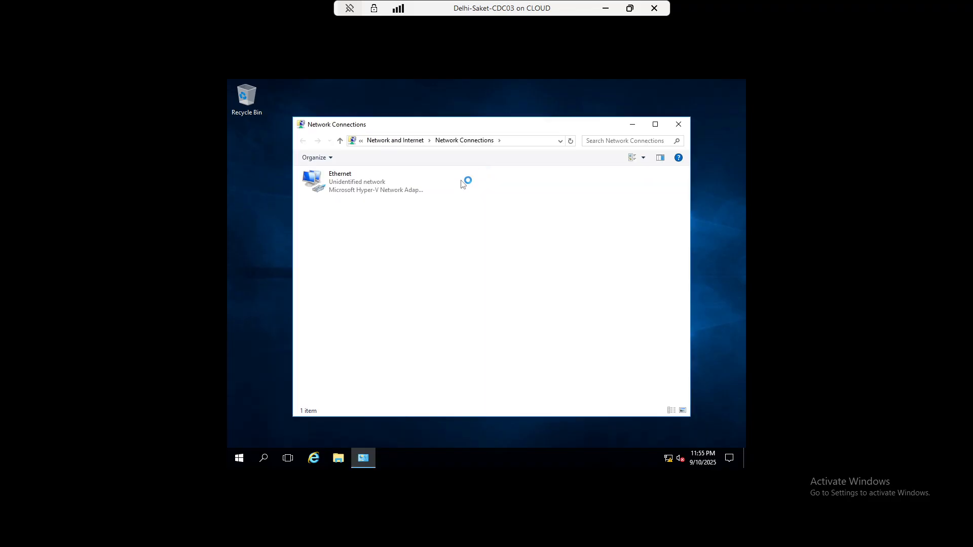
pyautogui.rightClick(330, 190)
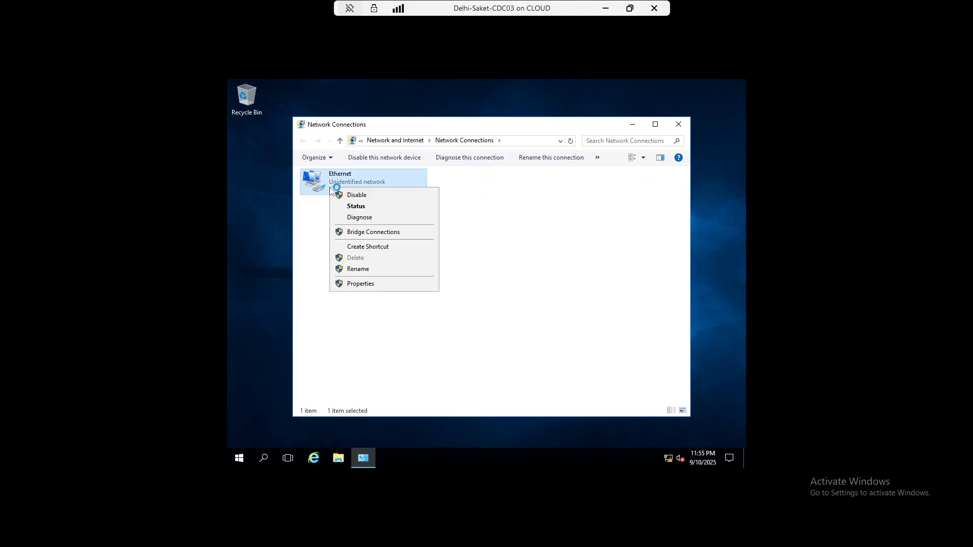
pyautogui.click(363, 282)
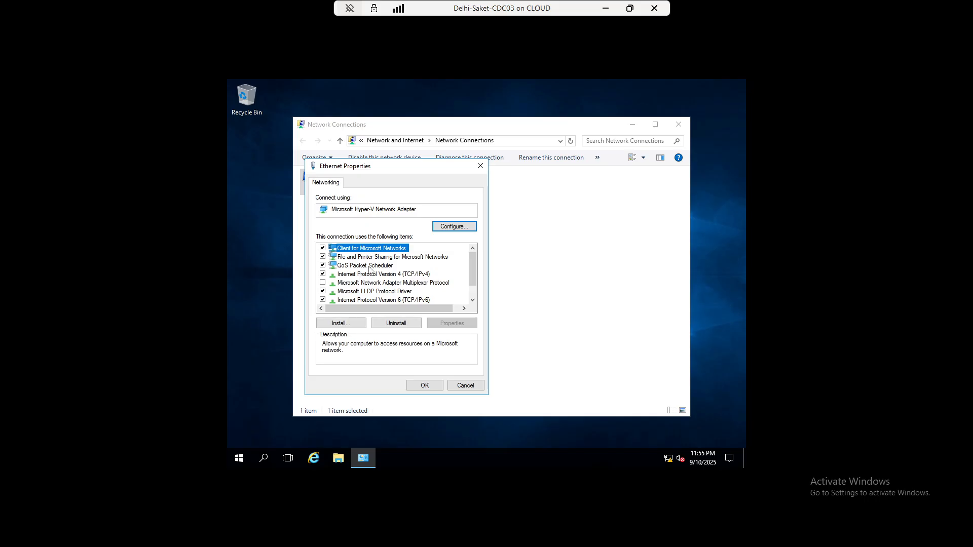
pyautogui.click(368, 274)
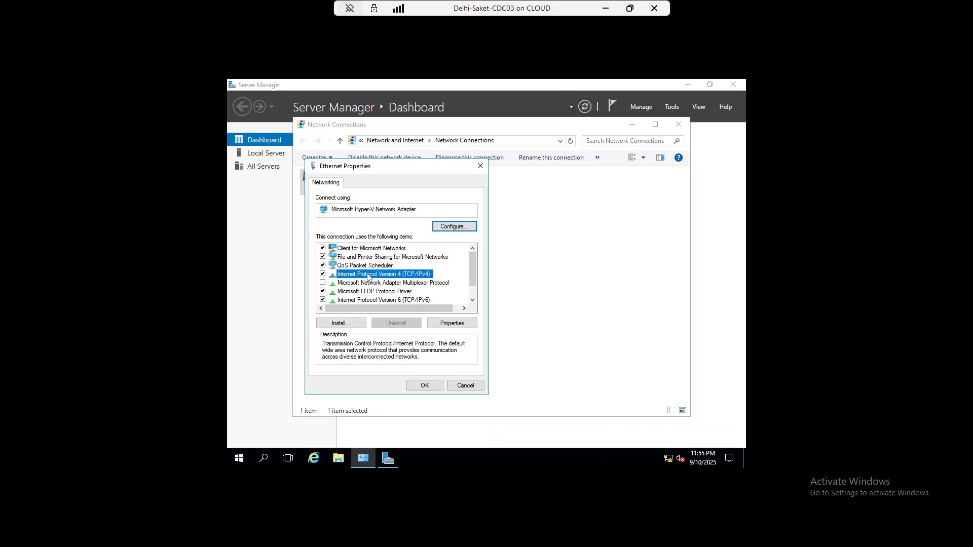
pyautogui.doubleClick(418, 277)
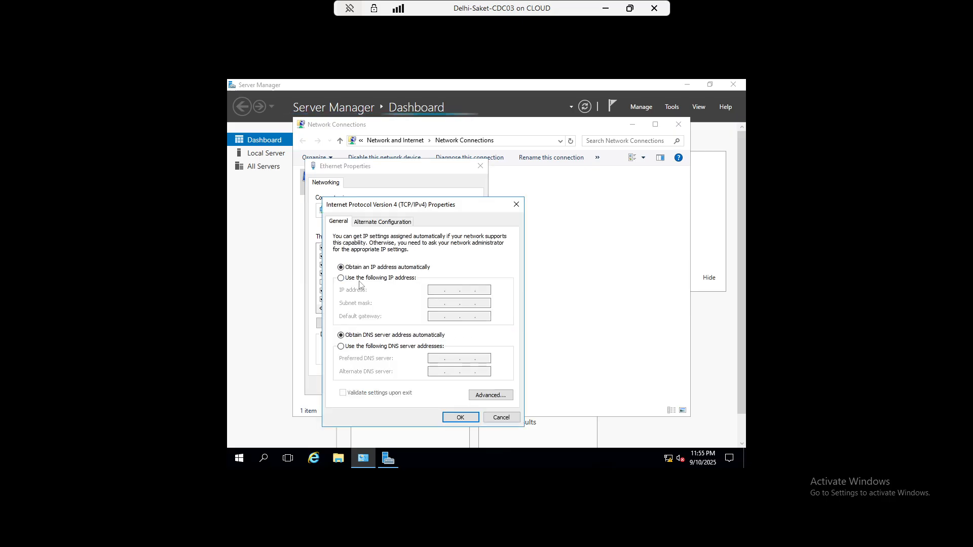
# - Assign static IP 10.0.0.3, mask 255.0.0.0 and DNS 10.0.0.1, then apply and close
pyautogui.click(416, 277)
pyautogui.click(483, 289)
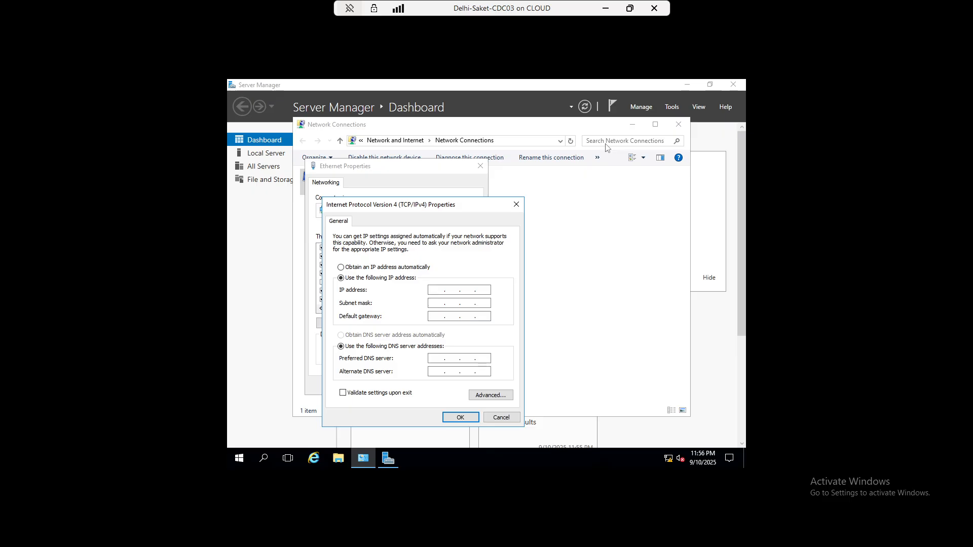
pyautogui.write('10')
pyautogui.press('Tab')
pyautogui.write('10.0.0.1')
pyautogui.click(457, 418)
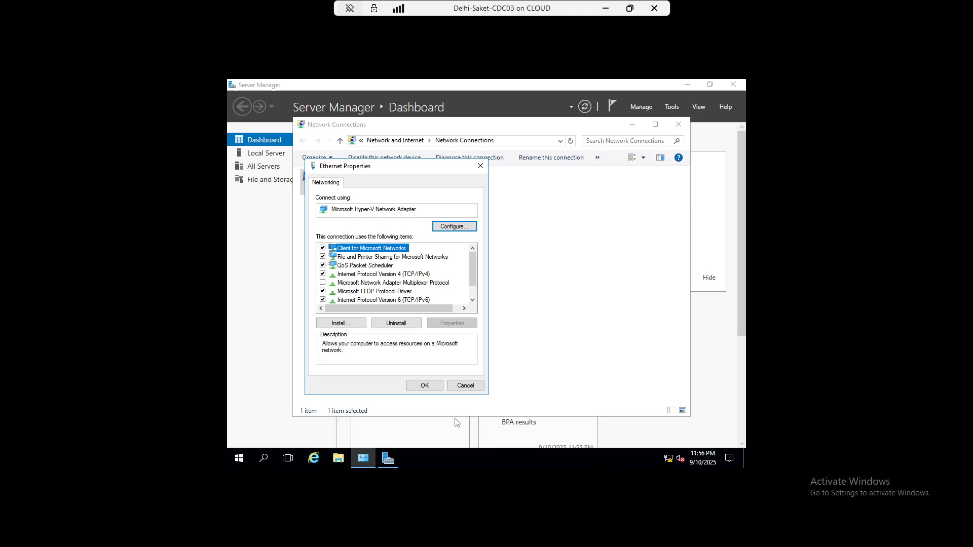
pyautogui.click(429, 387)
pyautogui.click(681, 129)
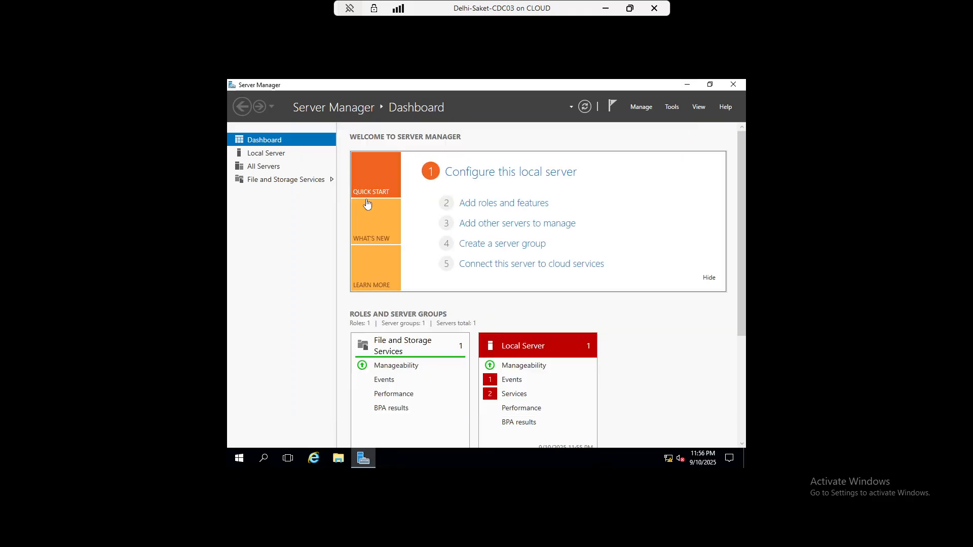
# - From Local Server, enter computer name saket and domain iccpss in the membership form
pyautogui.click(267, 155)
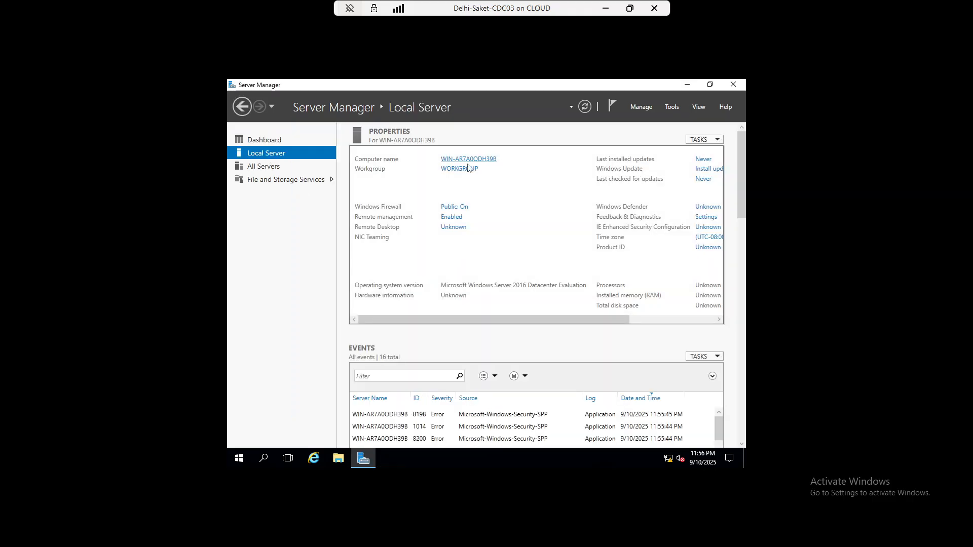
pyautogui.click(471, 161)
pyautogui.click(429, 230)
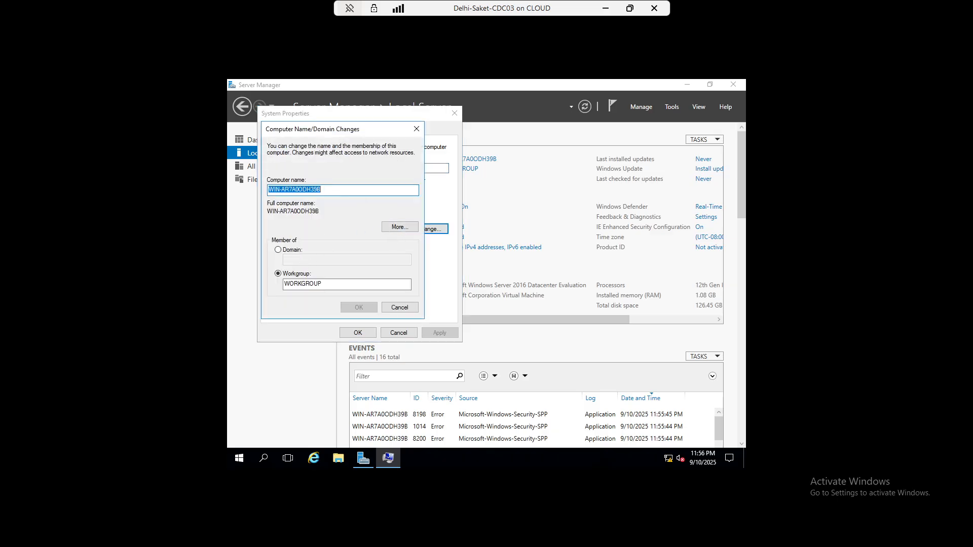
pyautogui.write('saket')
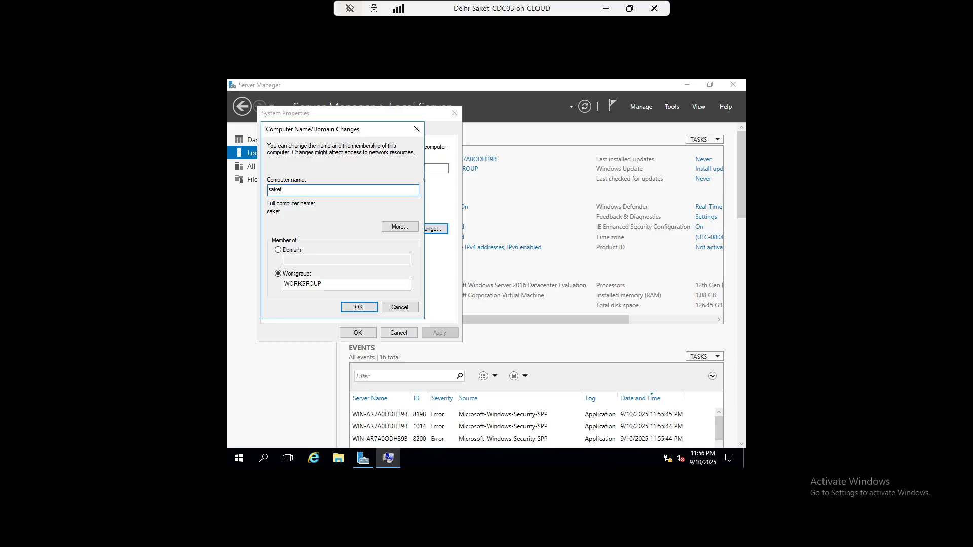
pyautogui.click(278, 249)
pyautogui.write('icc')
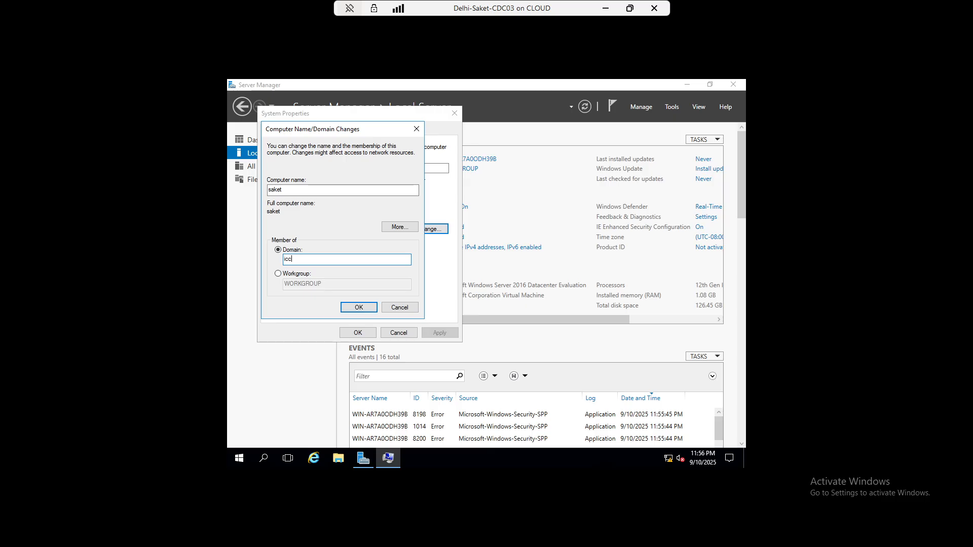
pyautogui.write('pss')
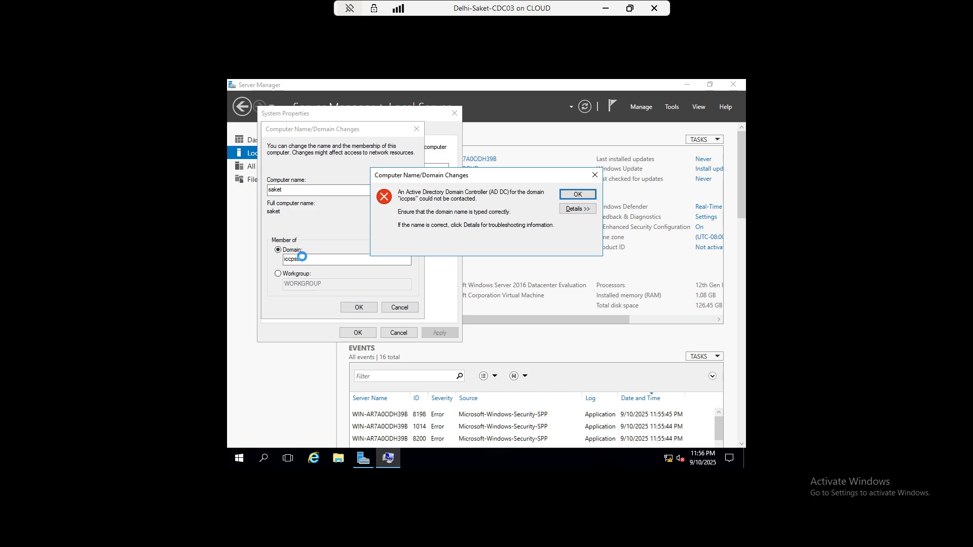
# - Dismiss the domain controller contact error and cancel both system dialogs
pyautogui.click(589, 195)
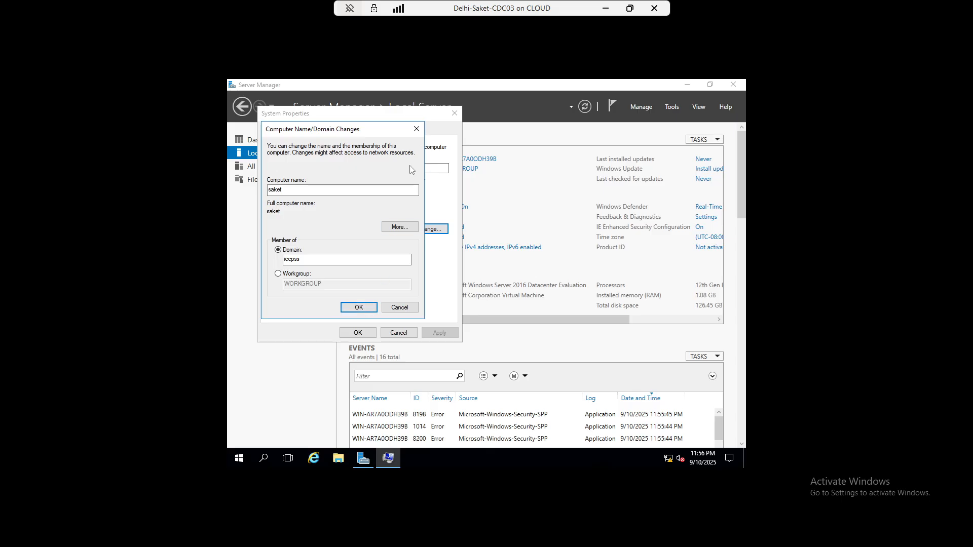
pyautogui.click(399, 308)
pyautogui.click(400, 331)
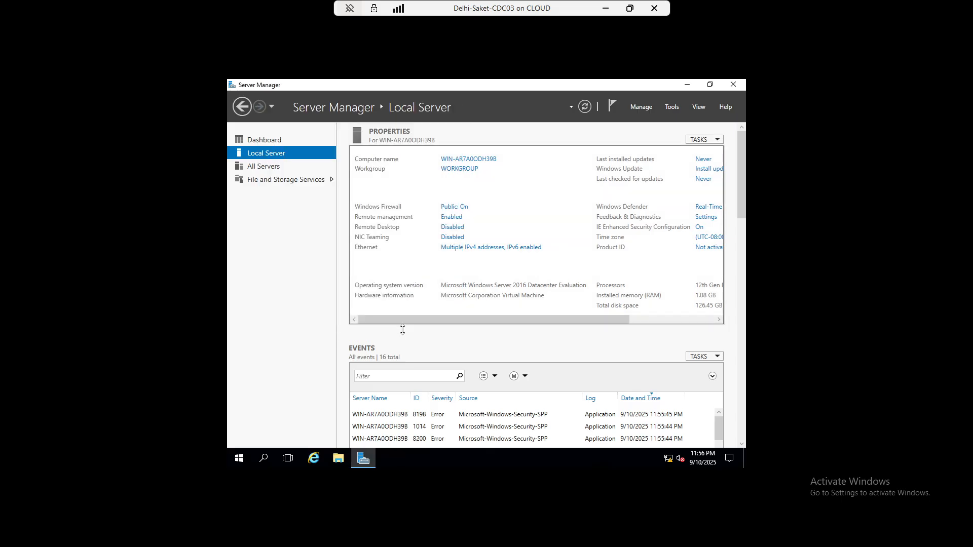
# - Start the Delhi-DC01 virtual machine in Hyper-V Manager and return to the Delhi-Saket-CDC03 session
pyautogui.press('super+r')
pyautogui.write('p')
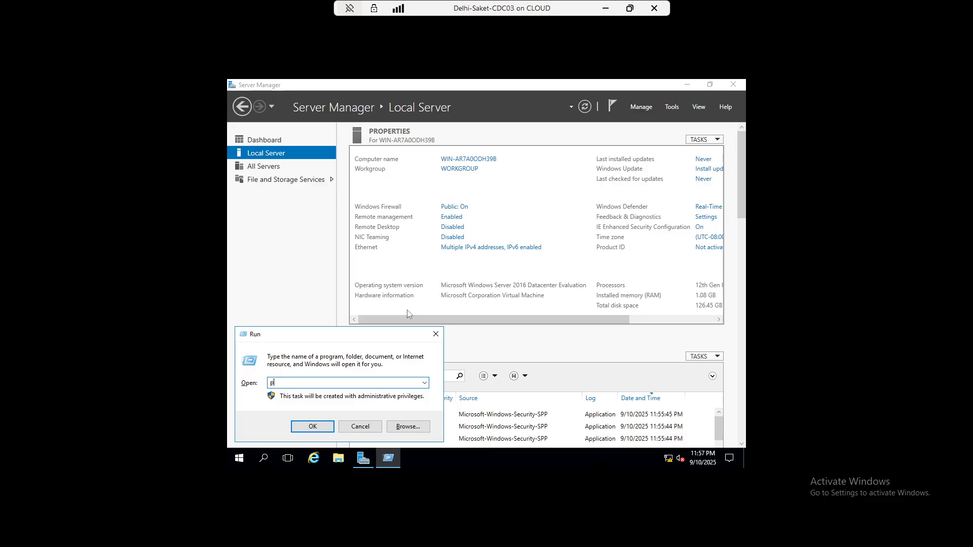
pyautogui.write('ing')
pyautogui.click(606, 9)
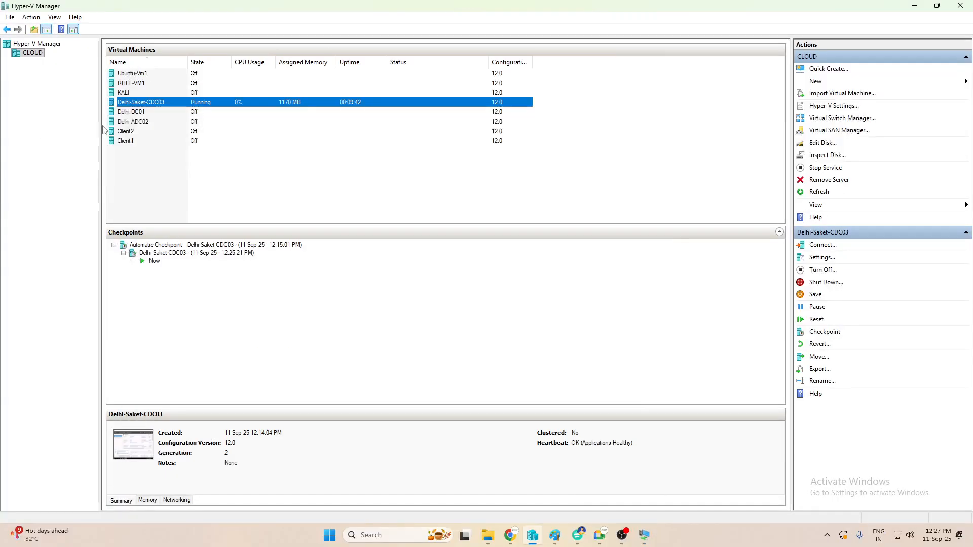
pyautogui.click(135, 114)
pyautogui.rightClick(137, 113)
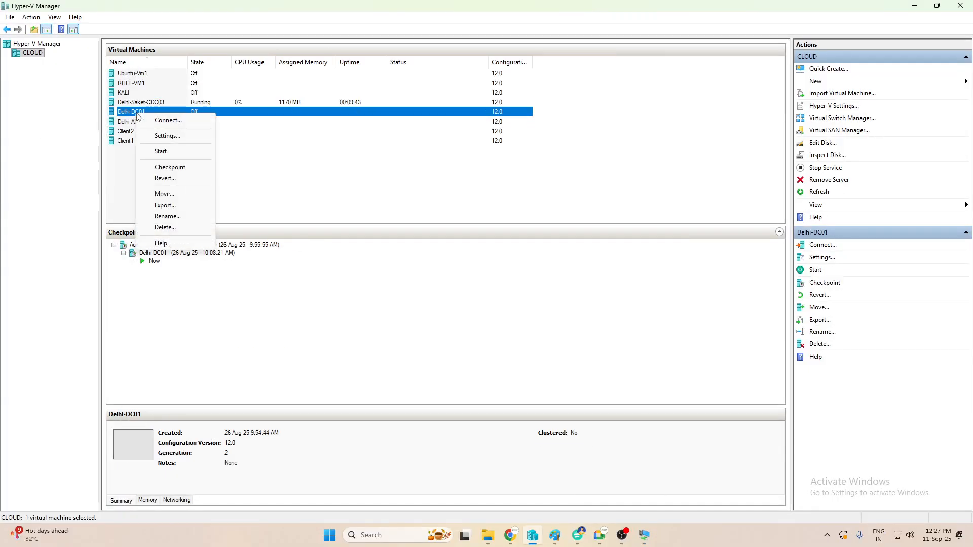
pyautogui.click(161, 152)
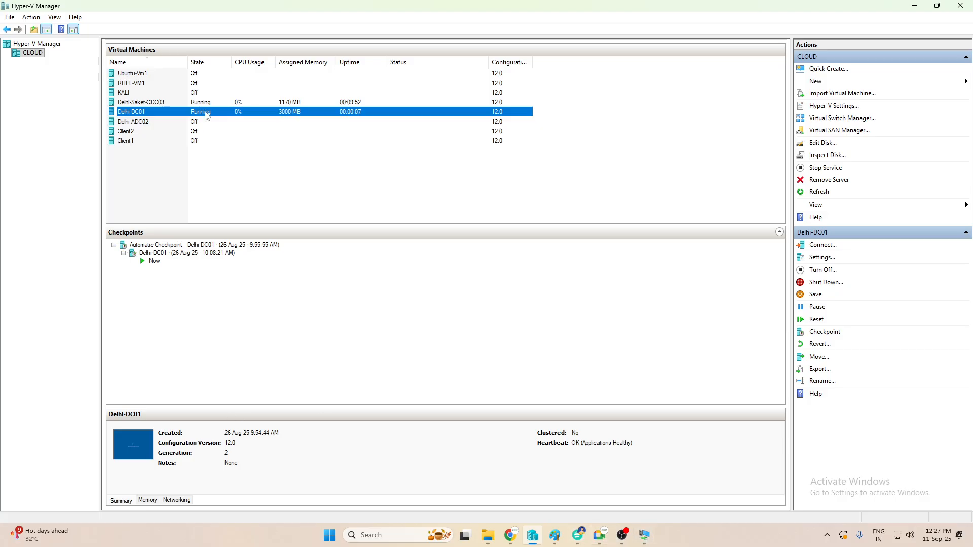
pyautogui.click(645, 538)
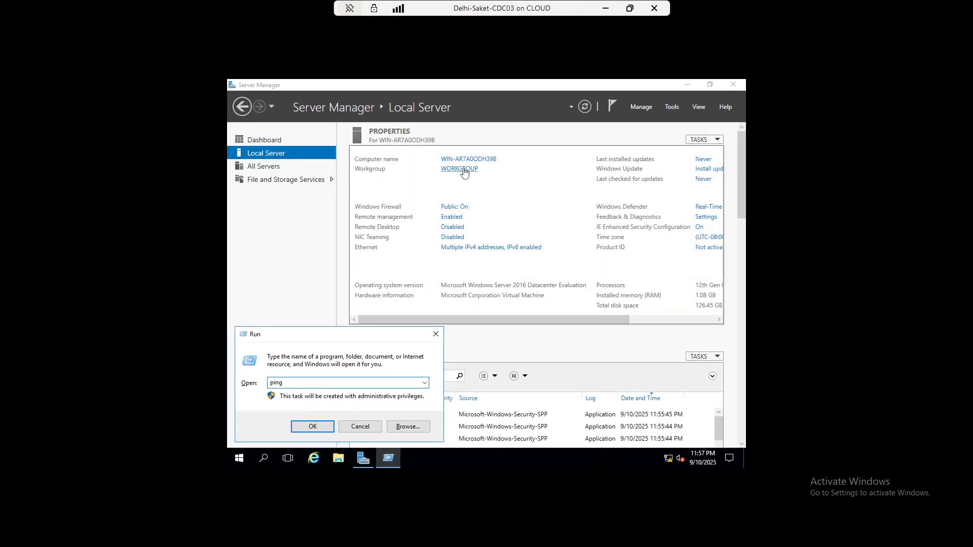
# - Rename the computer to saket and restart the server to apply it
pyautogui.click(462, 171)
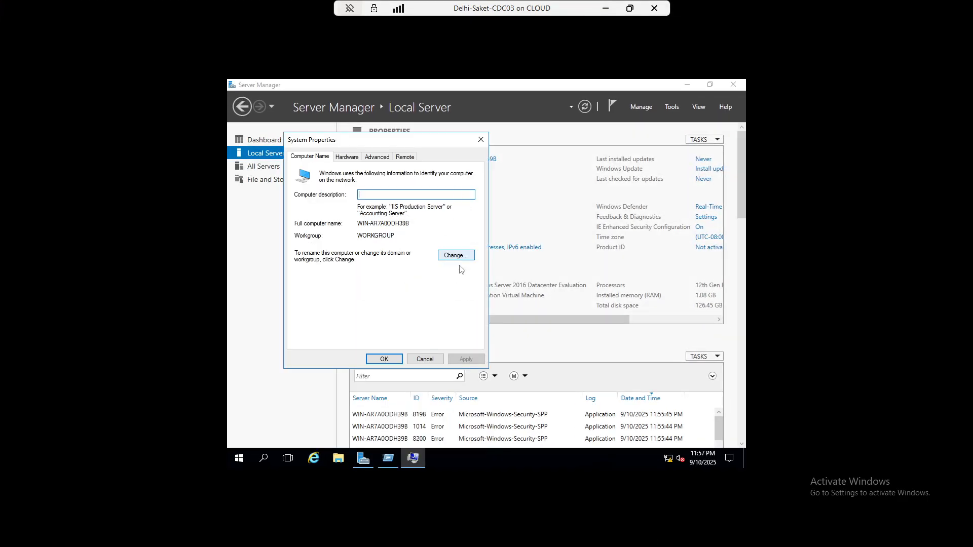
pyautogui.click(456, 256)
pyautogui.write('s')
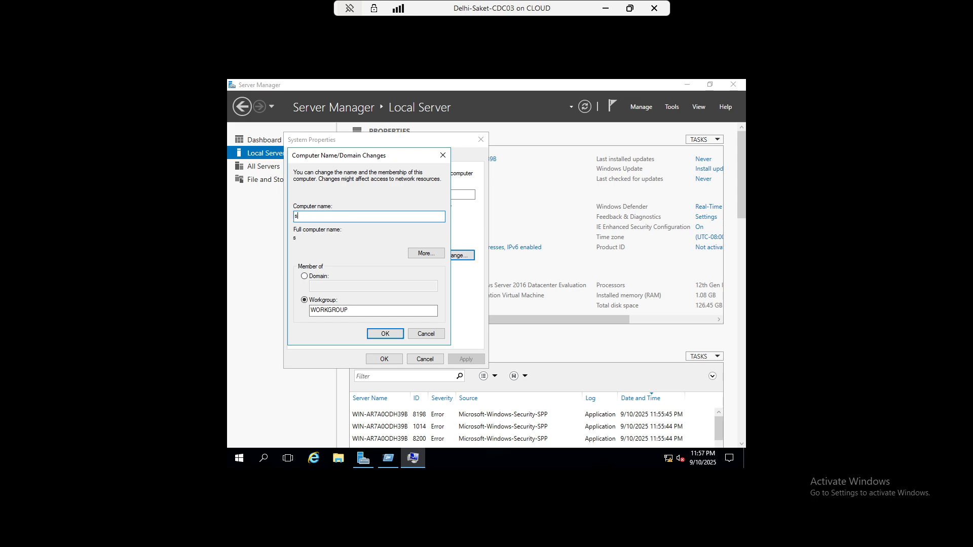
pyautogui.write('aket')
pyautogui.click(381, 333)
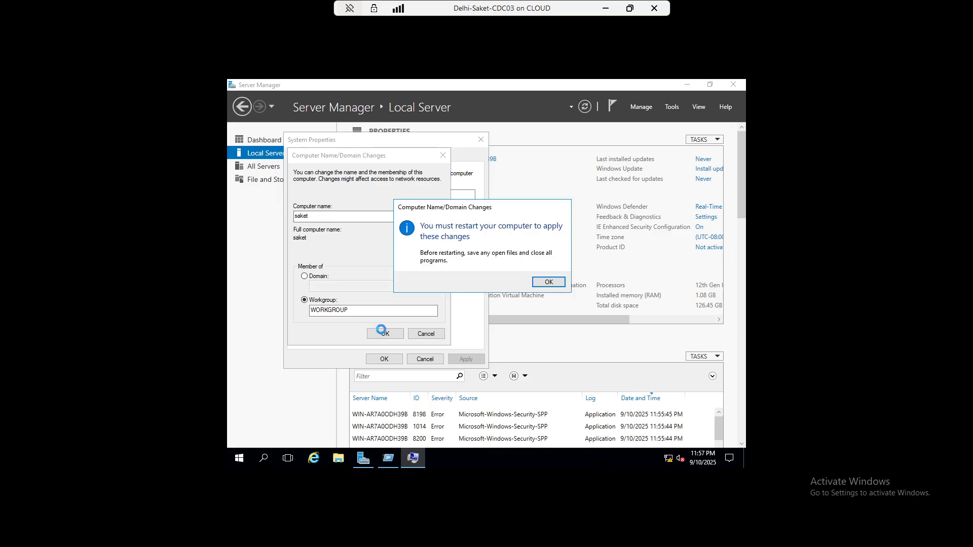
pyautogui.click(544, 283)
pyautogui.click(384, 359)
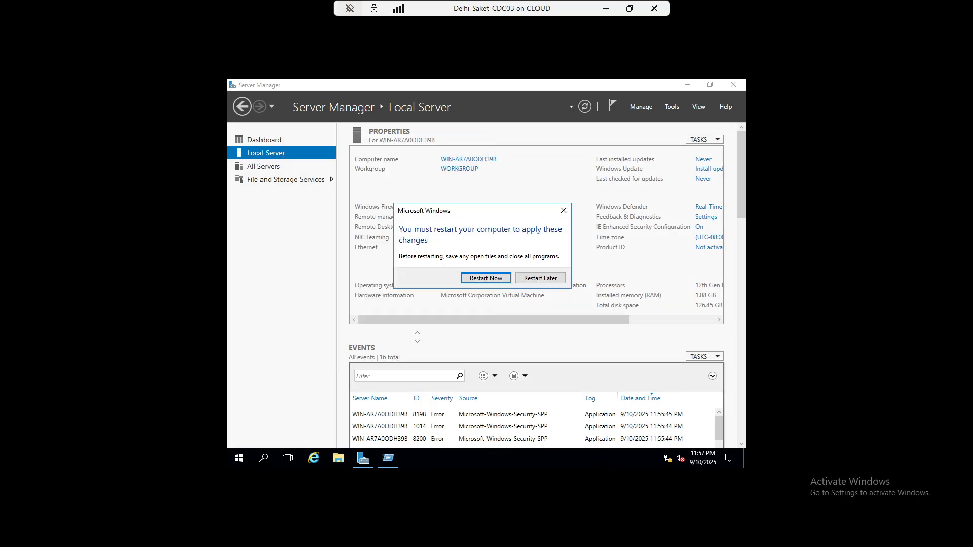
pyautogui.click(497, 283)
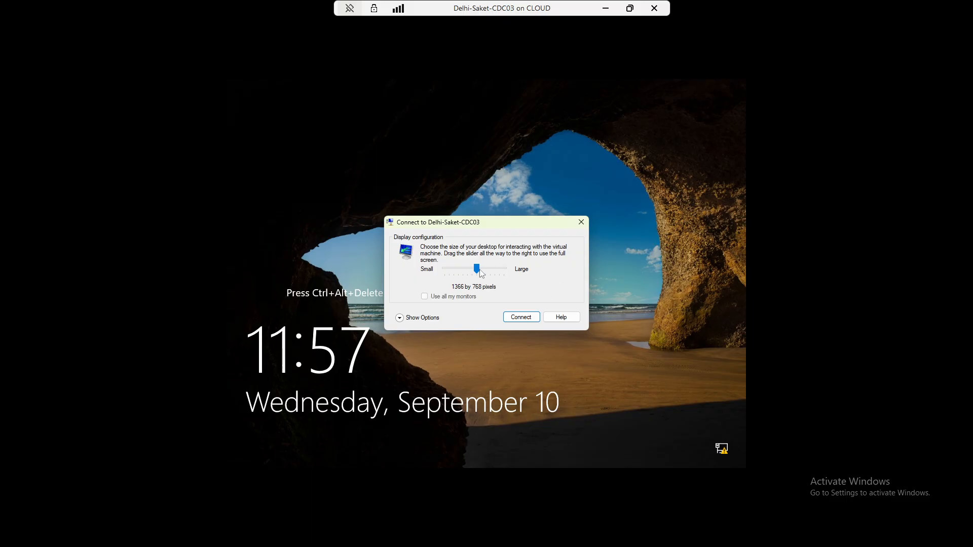
# - Reconnect to the VM at full-screen size and sign in as Administrator
pyautogui.moveTo(478, 269); pyautogui.dragTo(504, 269)
pyautogui.click(521, 318)
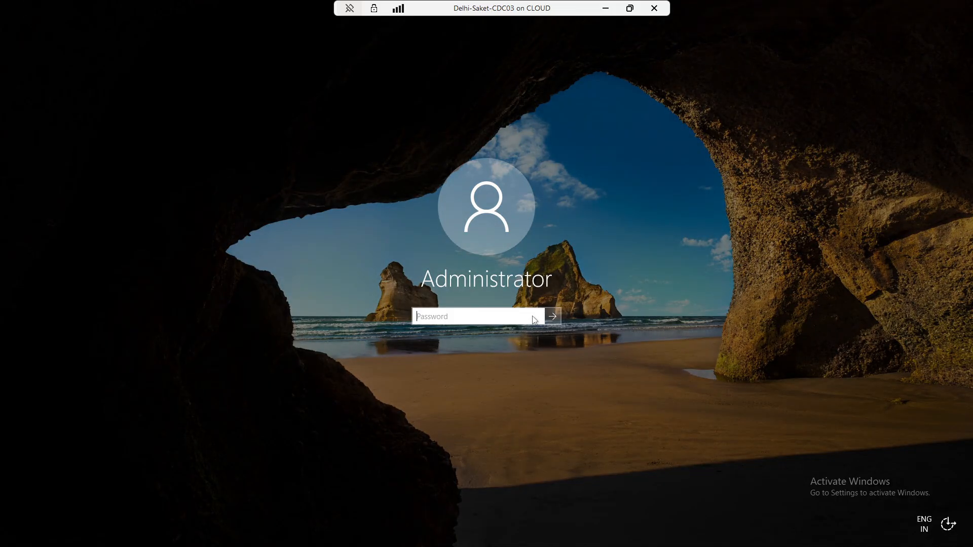
pyautogui.write('••••••••')
pyautogui.press('Return')
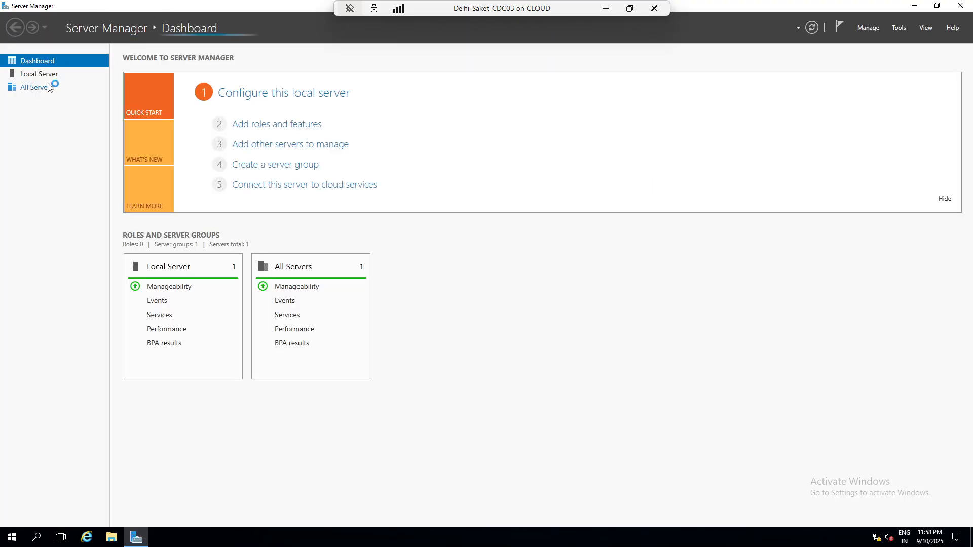
# - Set the server's domain to iccpss.com with DNS suffix iccpss.com and submit the join
pyautogui.click(40, 75)
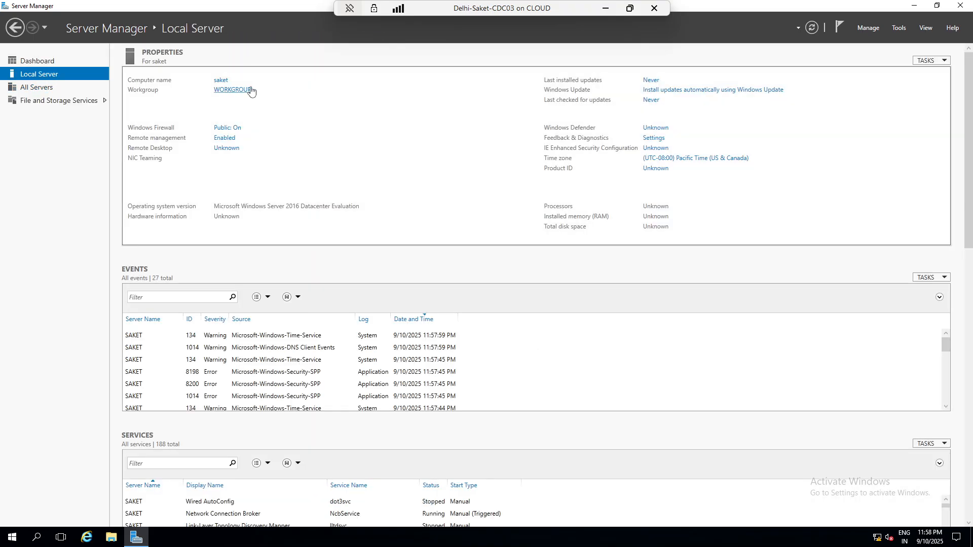
pyautogui.click(222, 81)
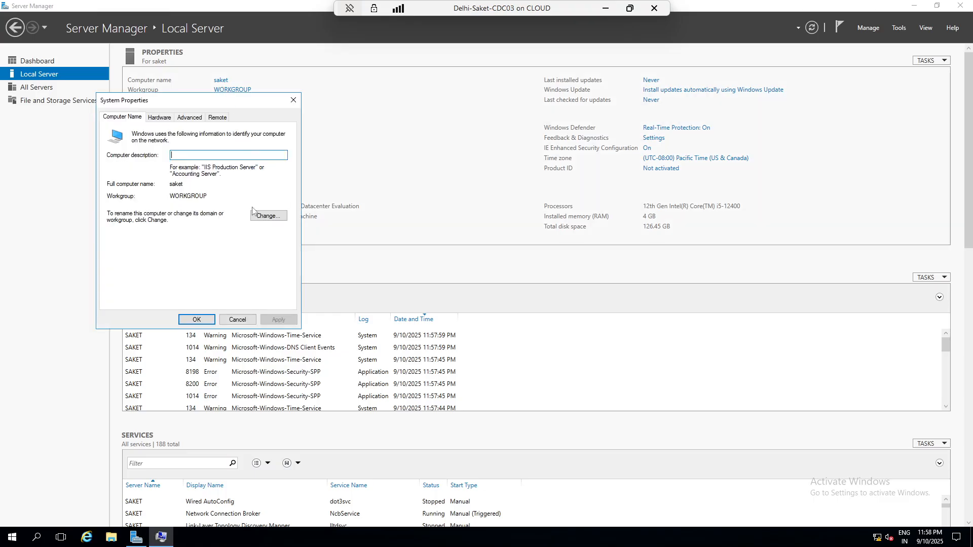
pyautogui.click(263, 217)
pyautogui.click(136, 237)
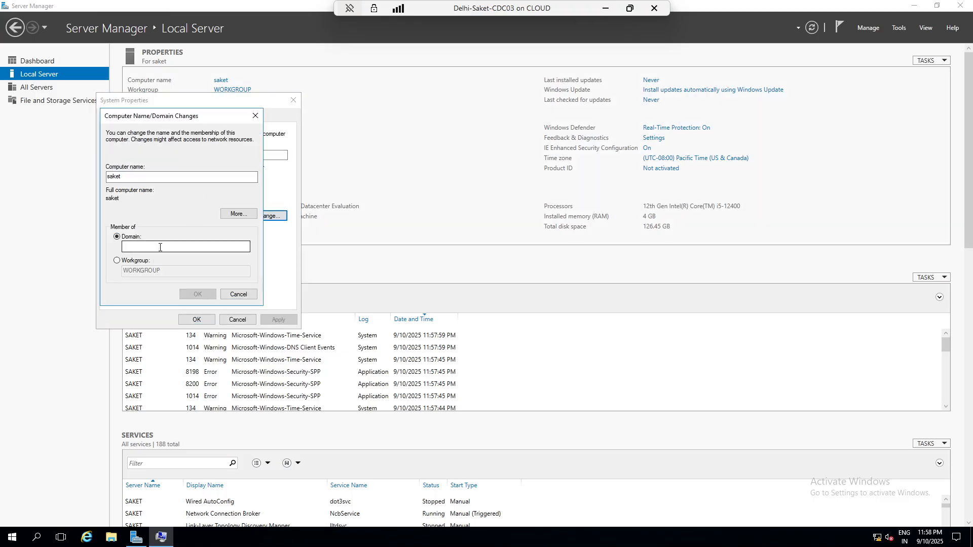
pyautogui.write('iccps')
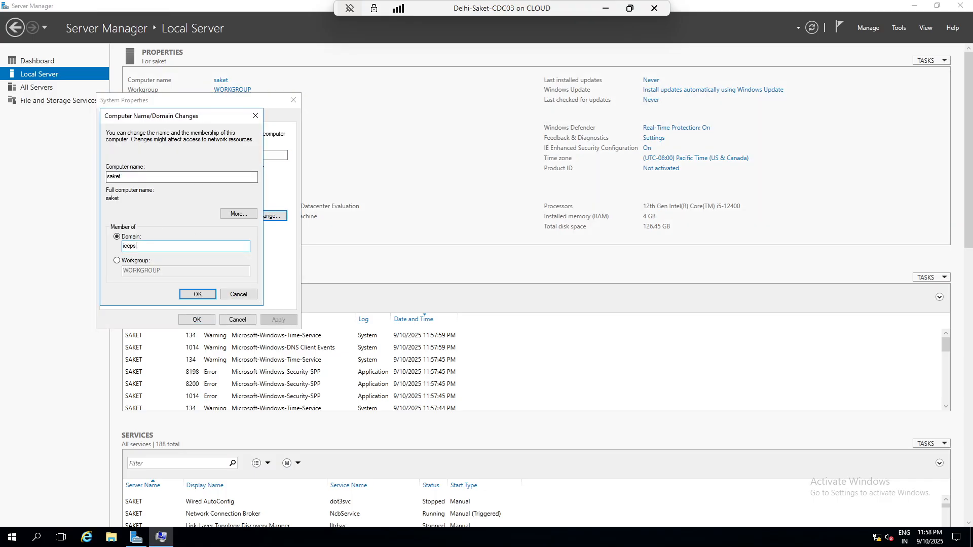
pyautogui.write('s.com')
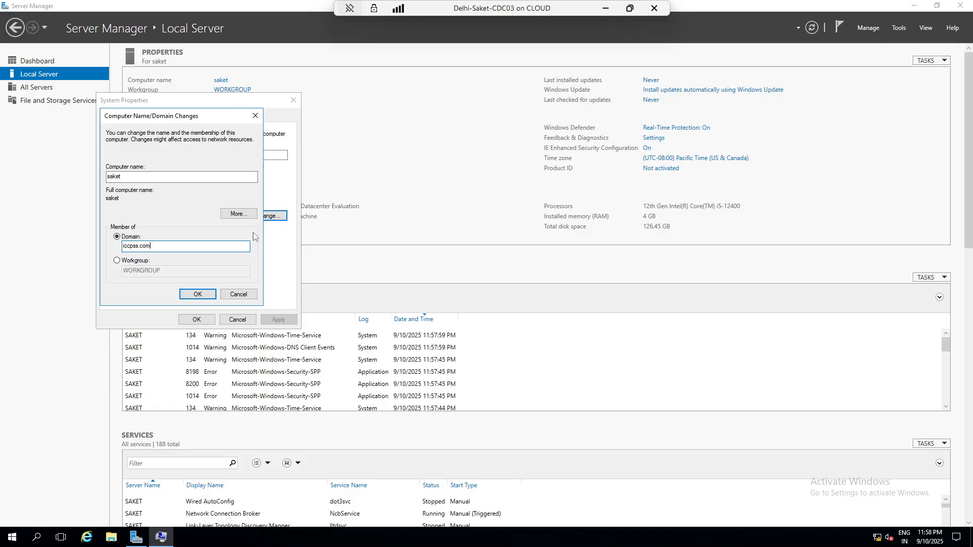
pyautogui.click(239, 214)
pyautogui.write('iccp')
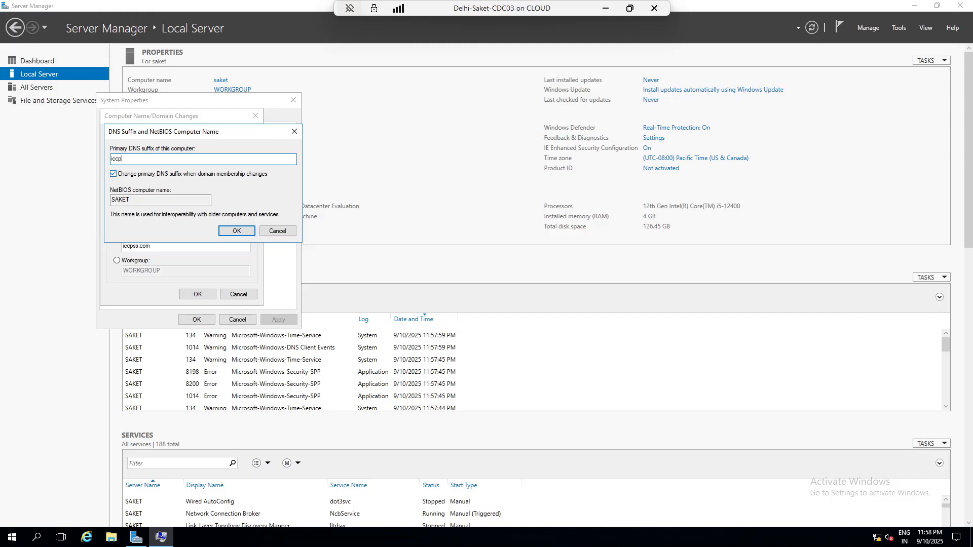
pyautogui.write('ss.com')
pyautogui.click(229, 231)
pyautogui.click(197, 294)
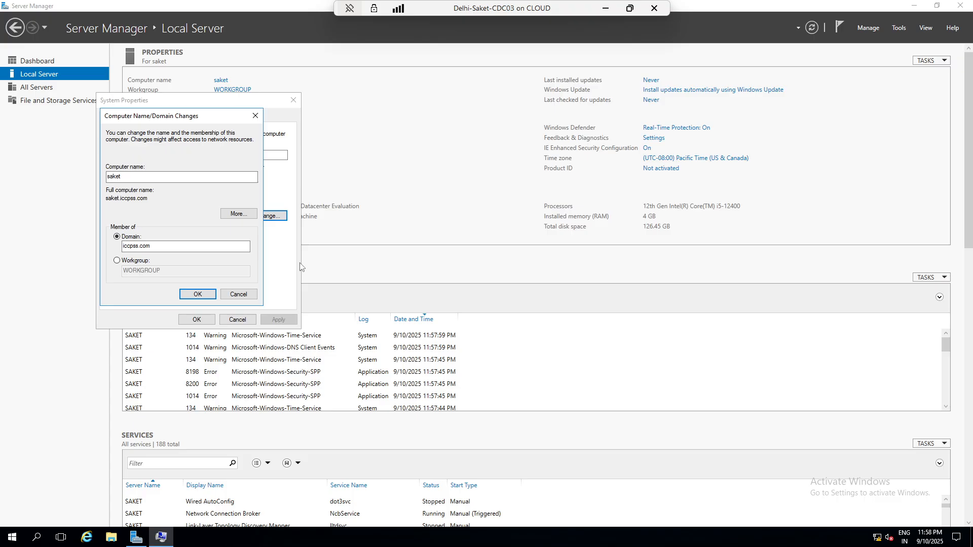
# - Enter the administrator domain credentials and confirm the join
pyautogui.write('a')
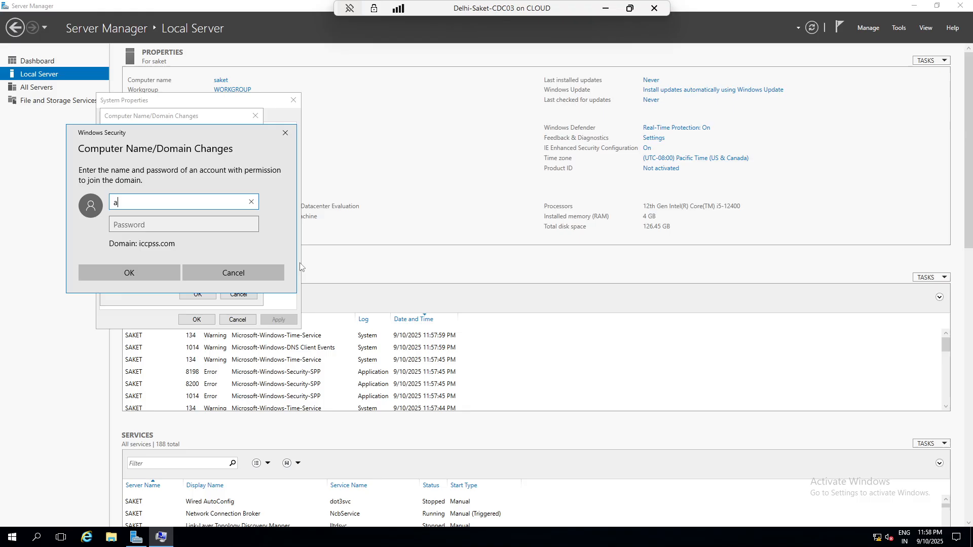
pyautogui.write('dministrator')
pyautogui.press('Tab')
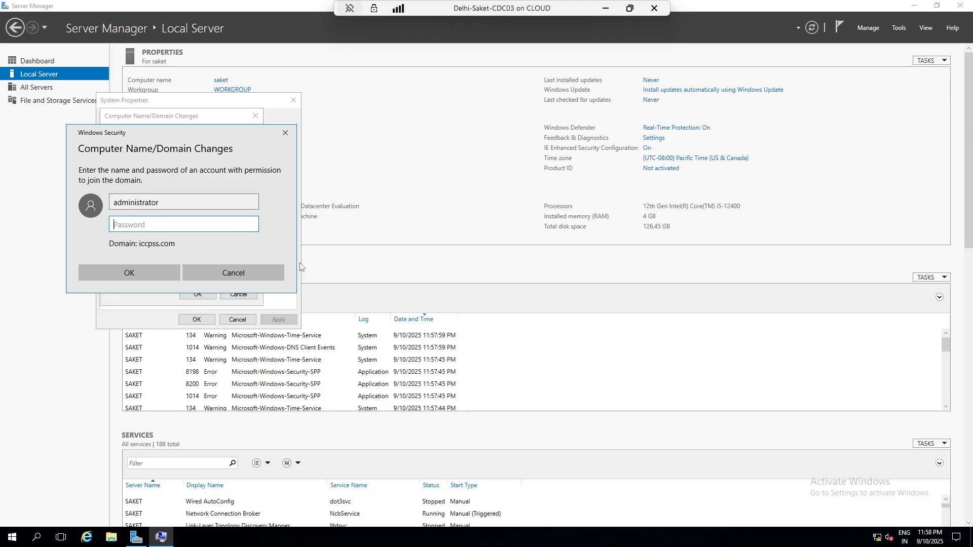
pyautogui.write('**********')
pyautogui.click(149, 270)
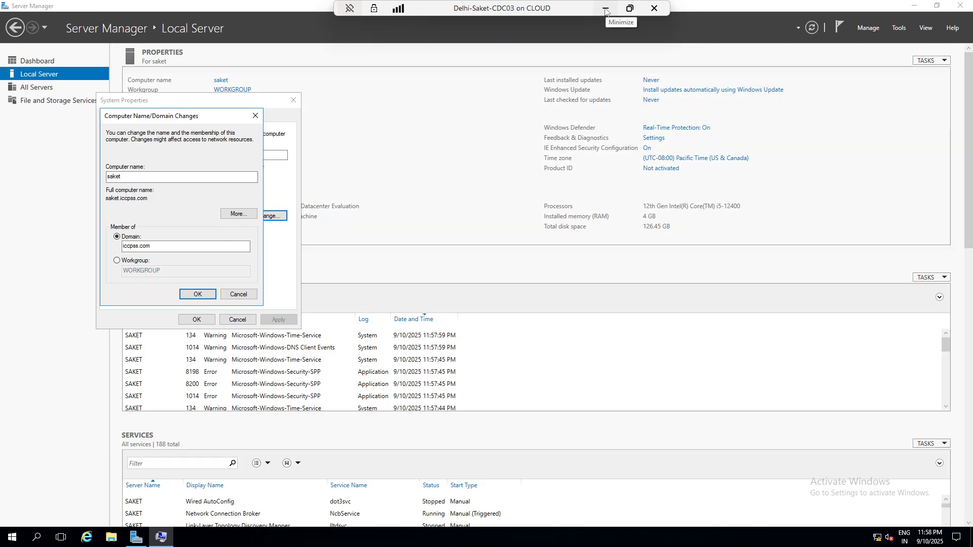
# - Acknowledge the Welcome to iccpss.com and restart notices, then close System Properties
pyautogui.click(918, 6)
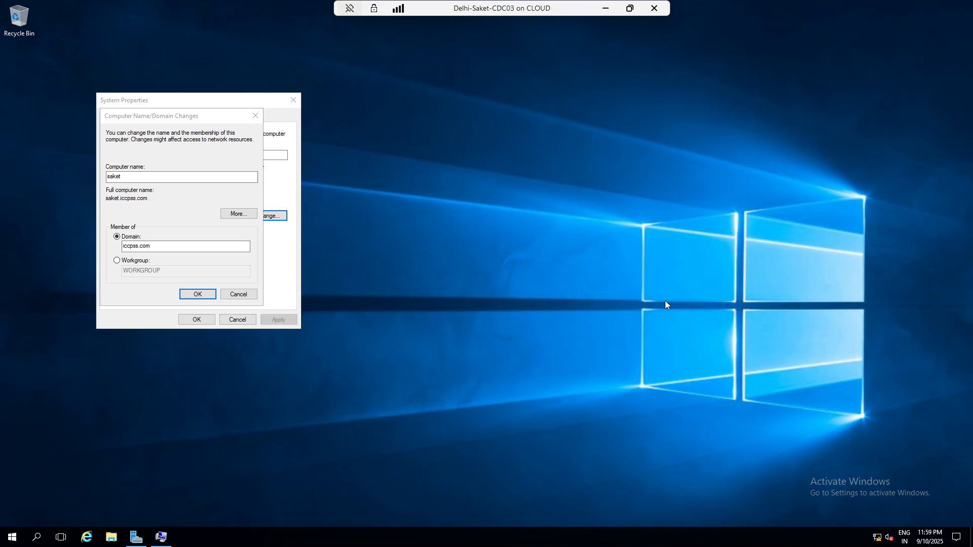
pyautogui.click(533, 306)
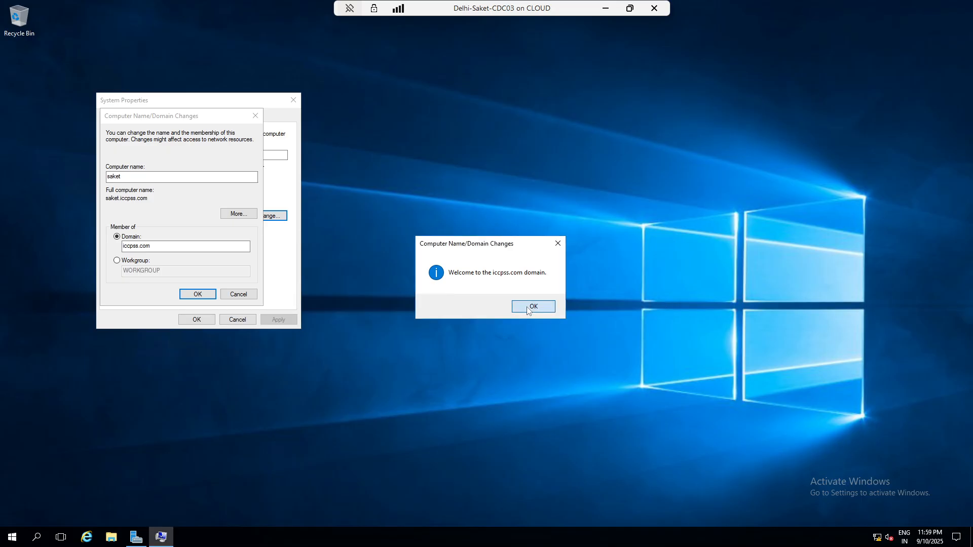
pyautogui.click(547, 286)
pyautogui.click(197, 319)
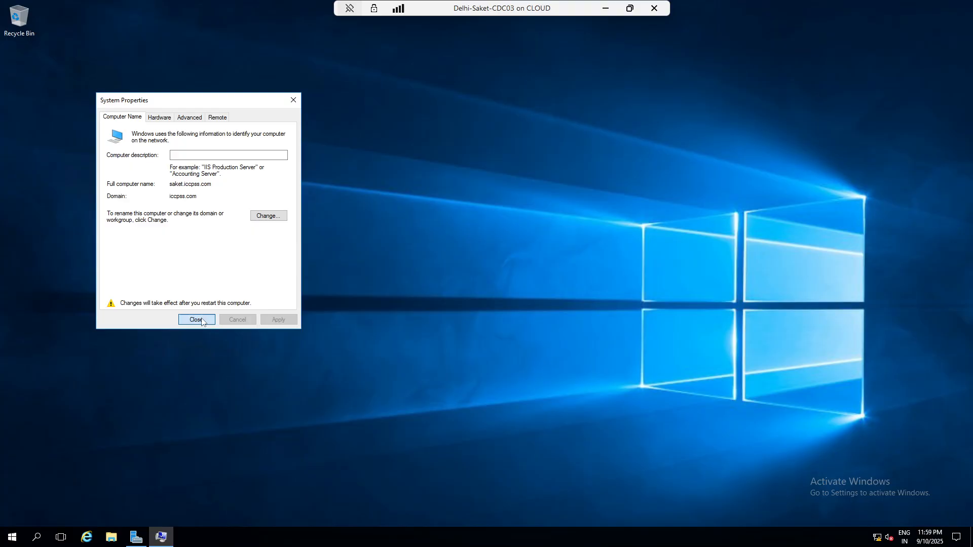
# - Restart the saket server and open a console connection to Delhi-ADC02
pyautogui.click(481, 278)
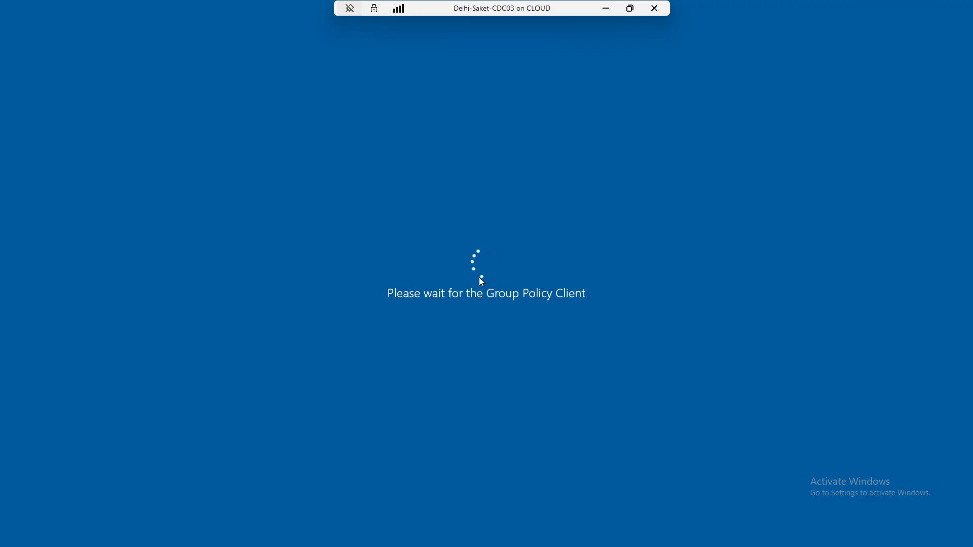
pyautogui.click(630, 8)
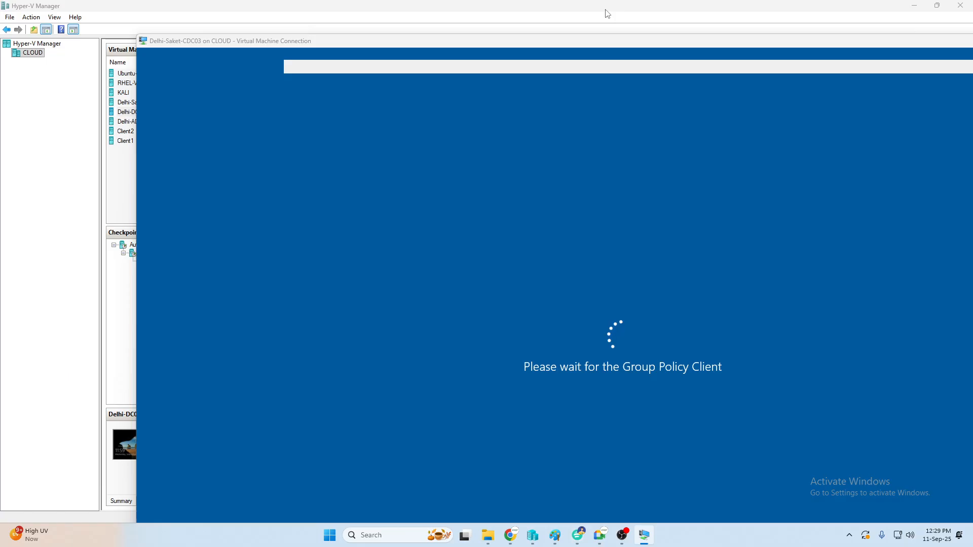
pyautogui.click(608, 14)
pyautogui.click(142, 122)
pyautogui.rightClick(142, 122)
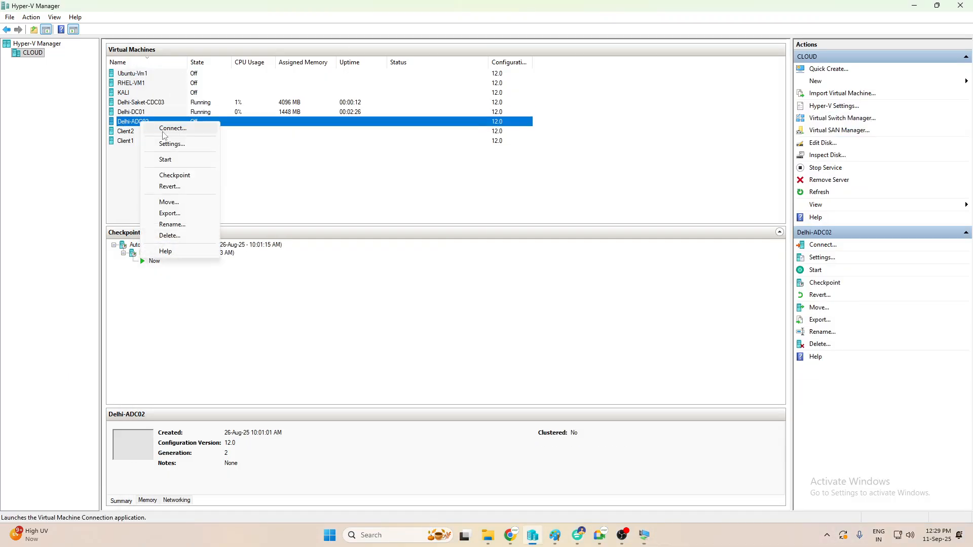
pyautogui.click(162, 131)
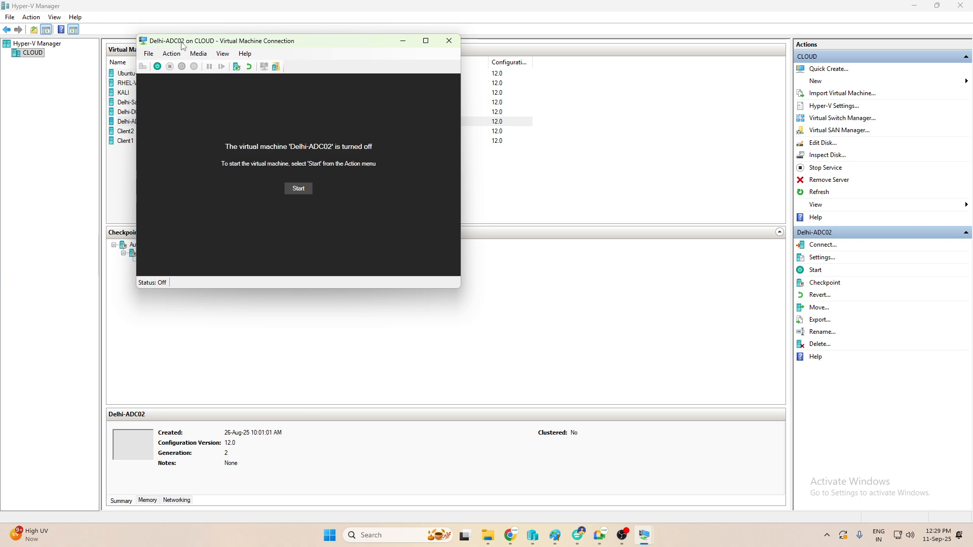
# - Start Delhi-ADC02, connect its console at 1680x1050, then reposition and minimize it
pyautogui.click(311, 190)
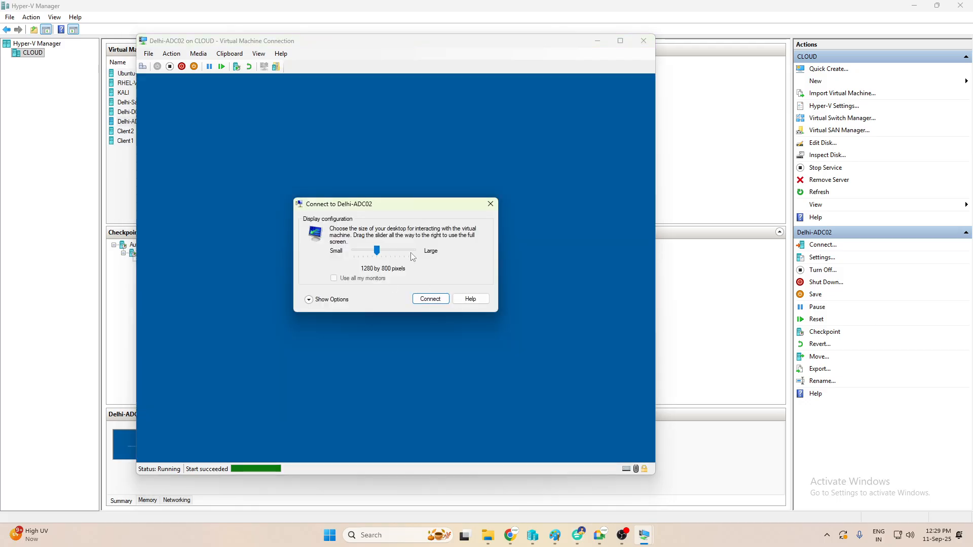
pyautogui.click(412, 254)
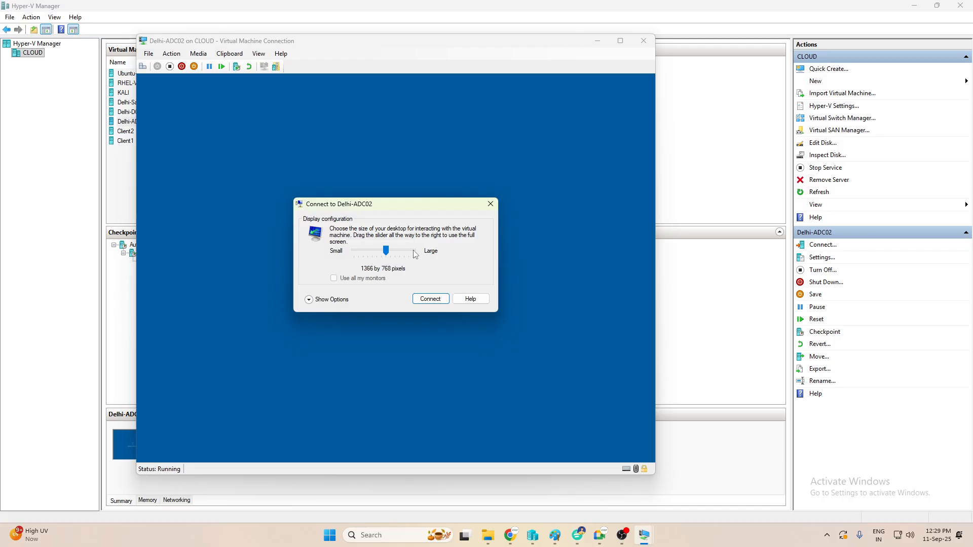
pyautogui.click(436, 299)
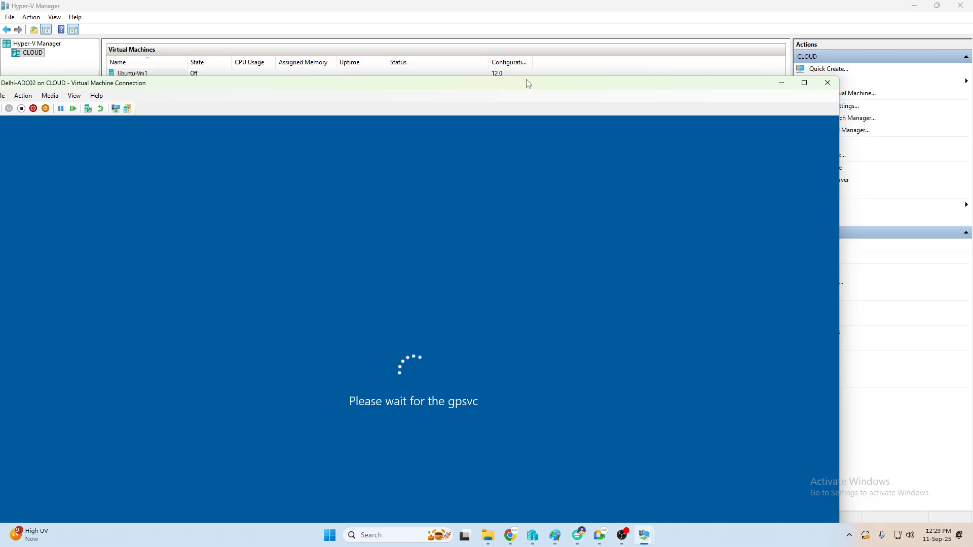
pyautogui.moveTo(527, 82); pyautogui.dragTo(552, 183)
pyautogui.click(806, 184)
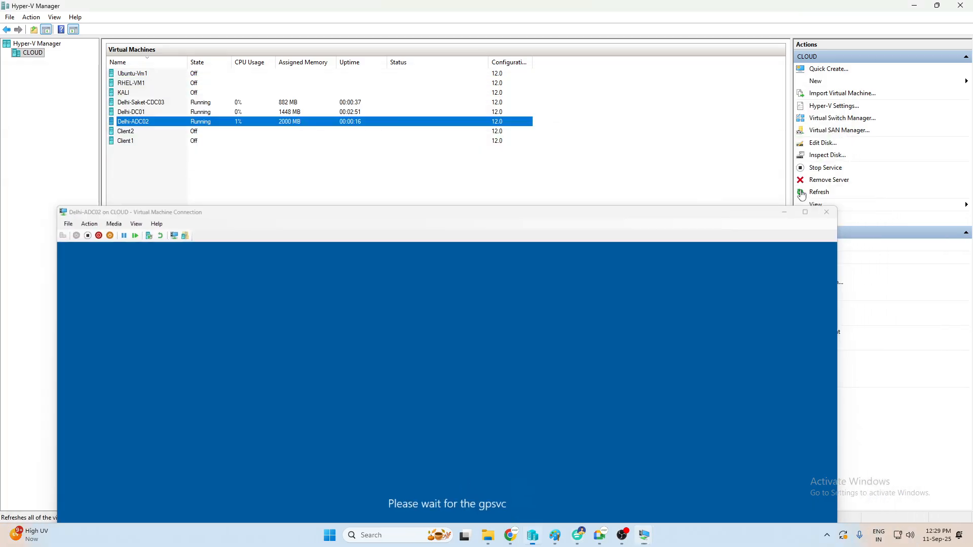
# - Connect to Delhi-DC01 full screen and sign in as ICCPSS\Administrator
pyautogui.rightClick(139, 112)
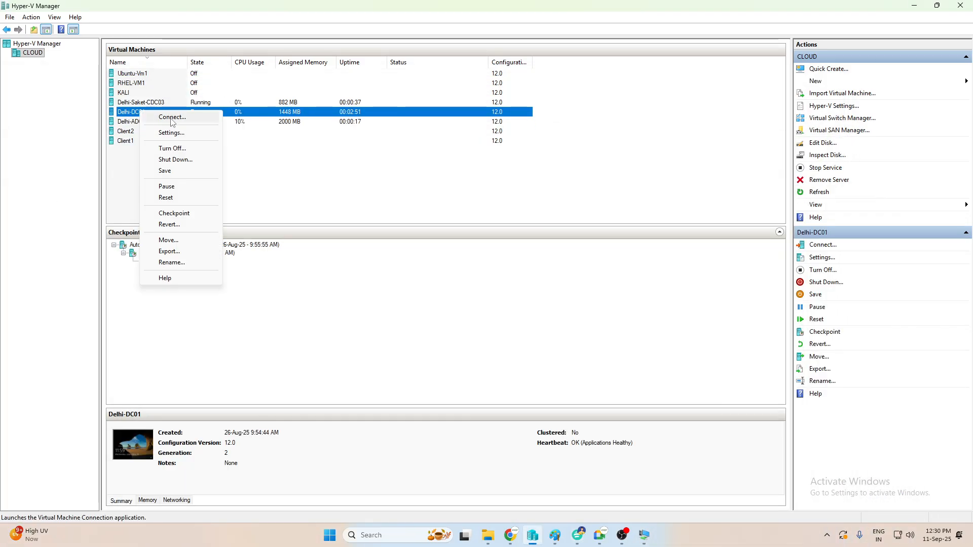
pyautogui.click(173, 122)
pyautogui.moveTo(295, 159); pyautogui.dragTo(341, 161)
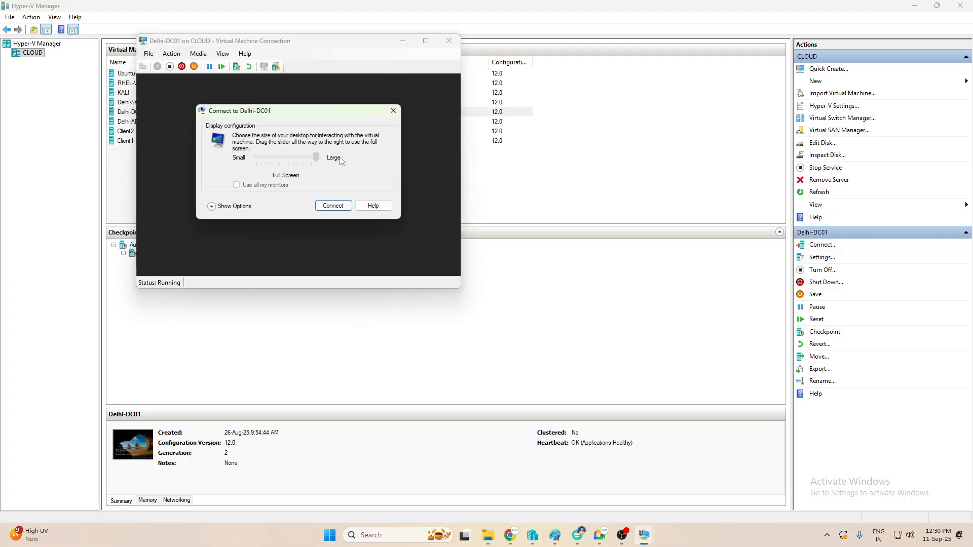
pyautogui.click(330, 206)
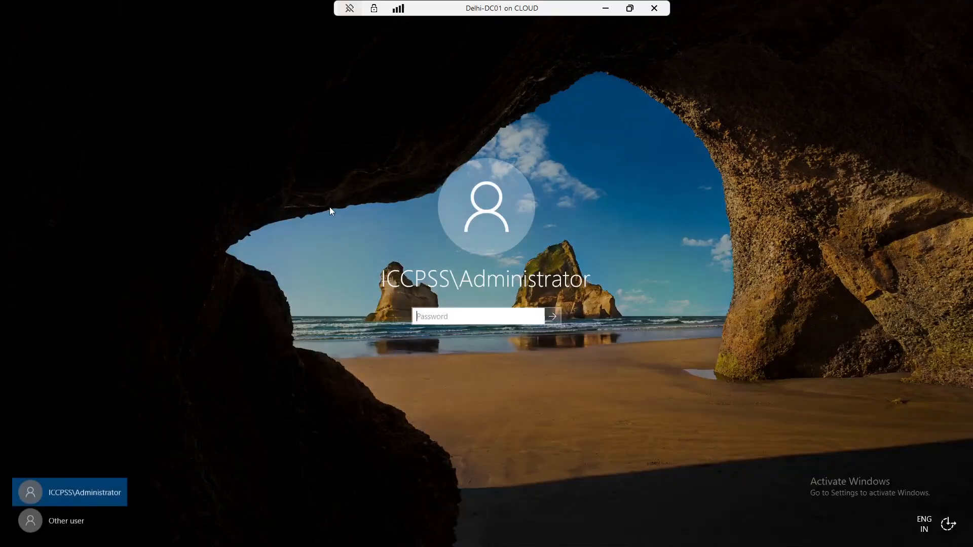
pyautogui.write('••••')
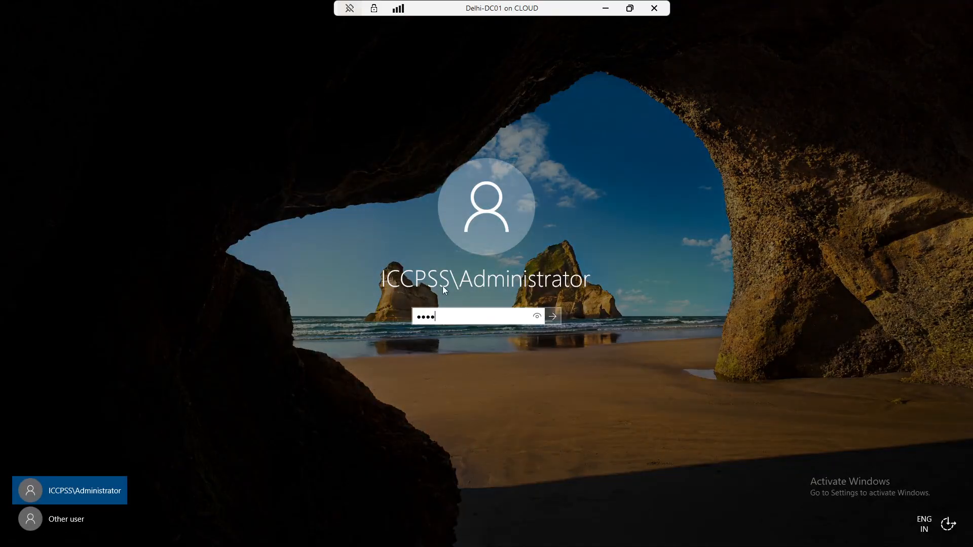
pyautogui.write('••••')
pyautogui.press('Return')
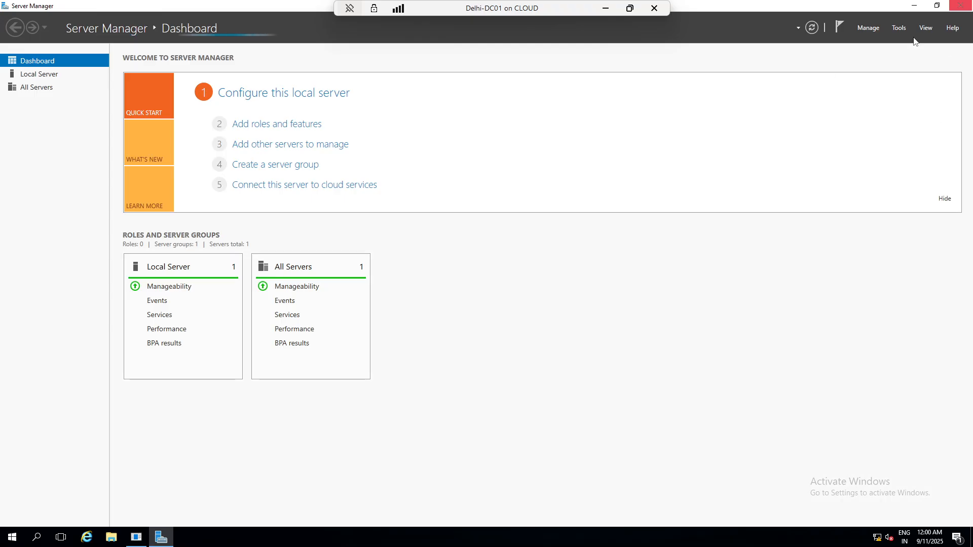
# - In Server Manager, review the All Servers services list, then switch to the AD DS page
pyautogui.click(899, 28)
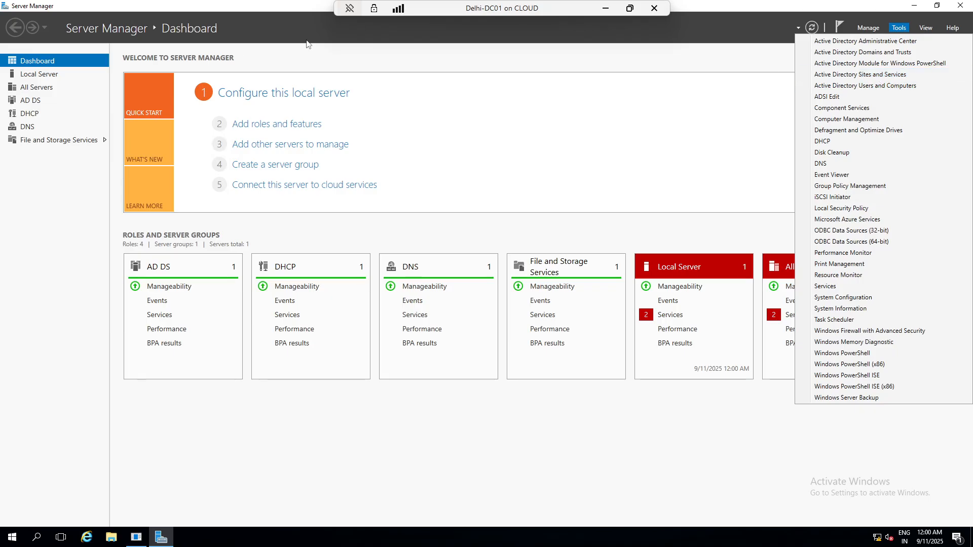
pyautogui.click(28, 89)
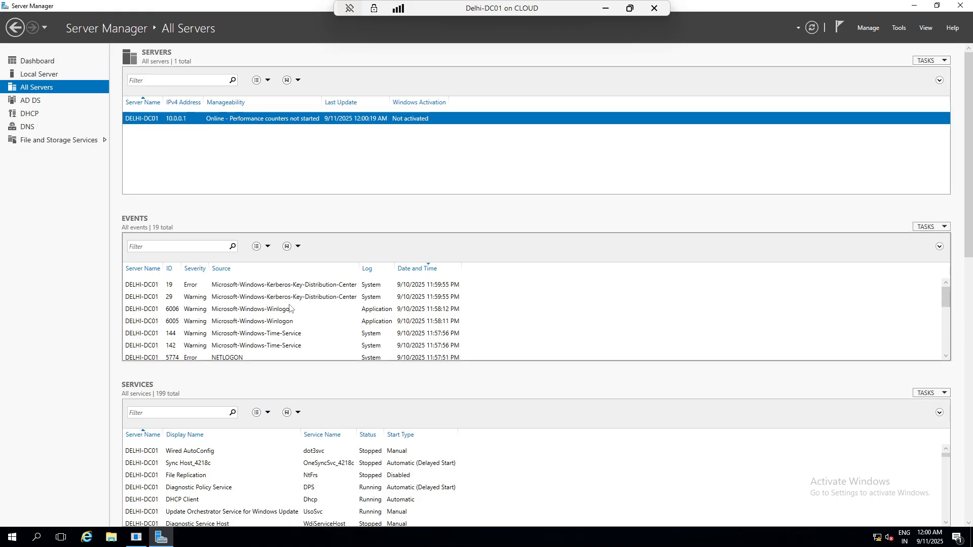
pyautogui.scroll(-3, 284, 309)
pyautogui.scroll(-1, 226, 329)
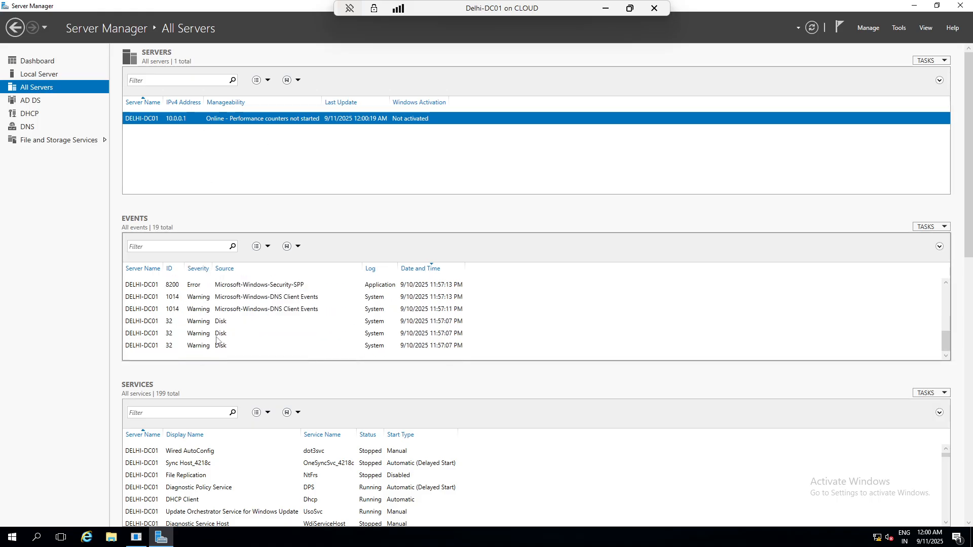
pyautogui.scroll(-3, 251, 462)
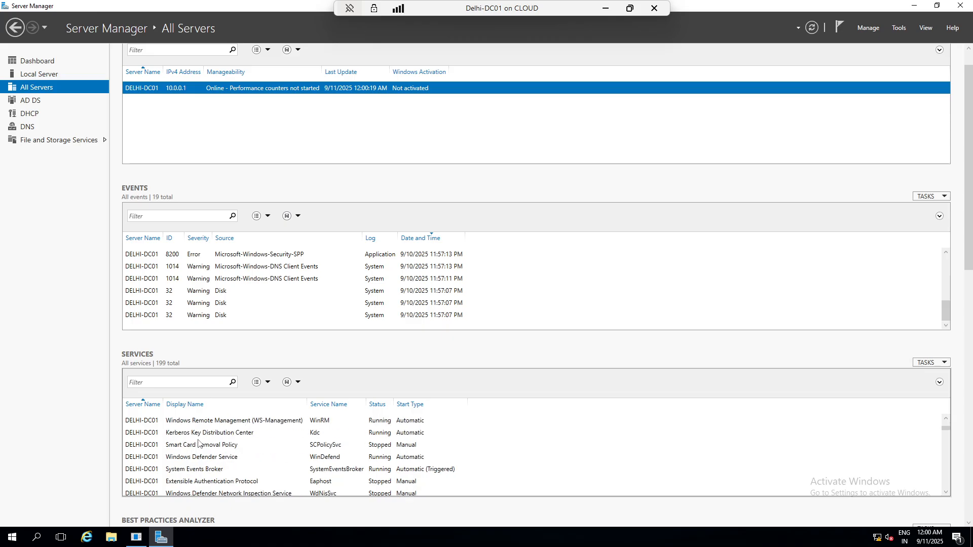
pyautogui.scroll(-10, 189, 462)
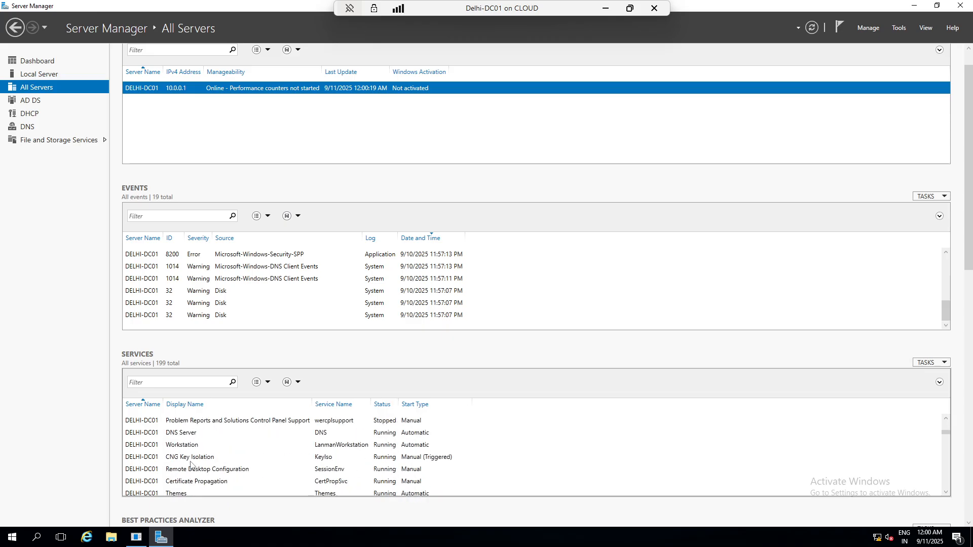
pyautogui.scroll(-5, 190, 462)
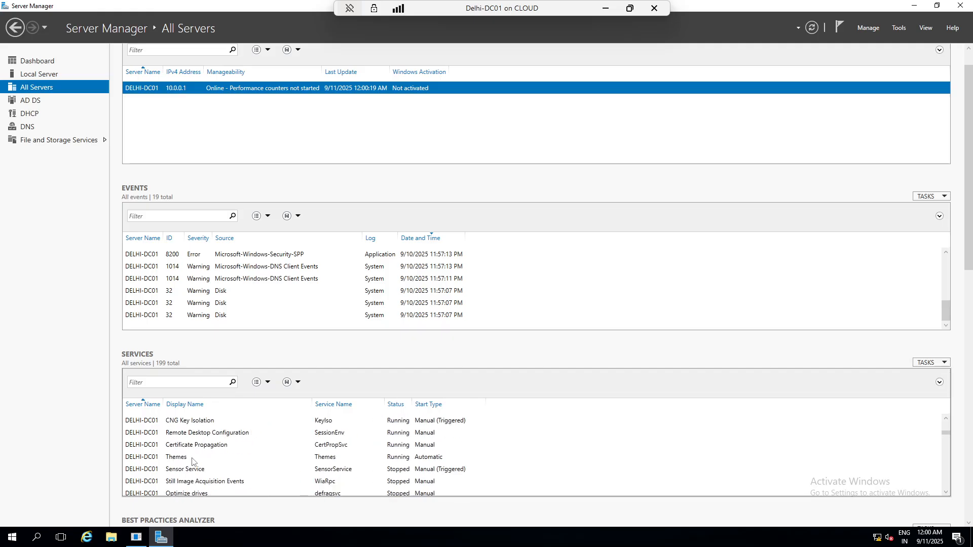
pyautogui.click(32, 100)
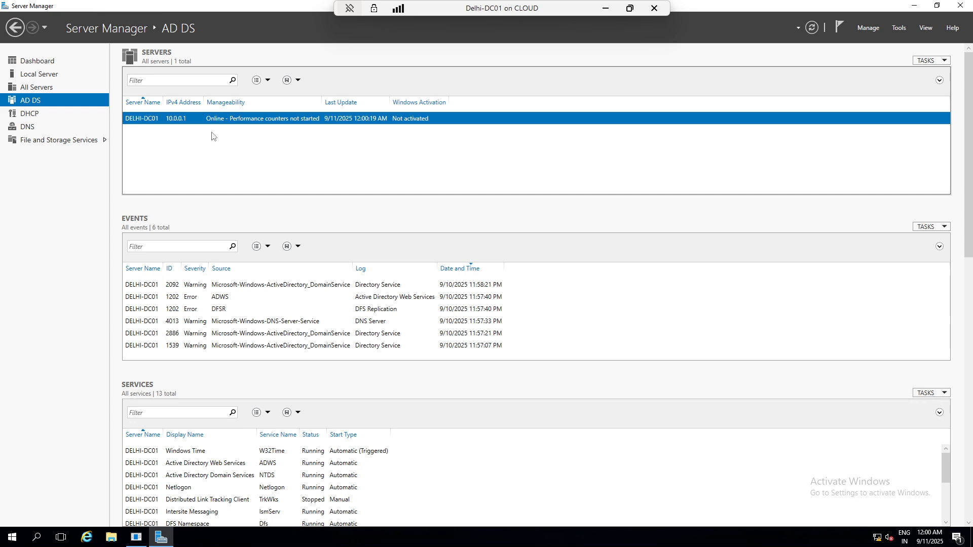
# - Launch Active Directory Users and Computers and view Computers, then iccpss.com's Domain Controllers
pyautogui.click(902, 28)
pyautogui.click(875, 86)
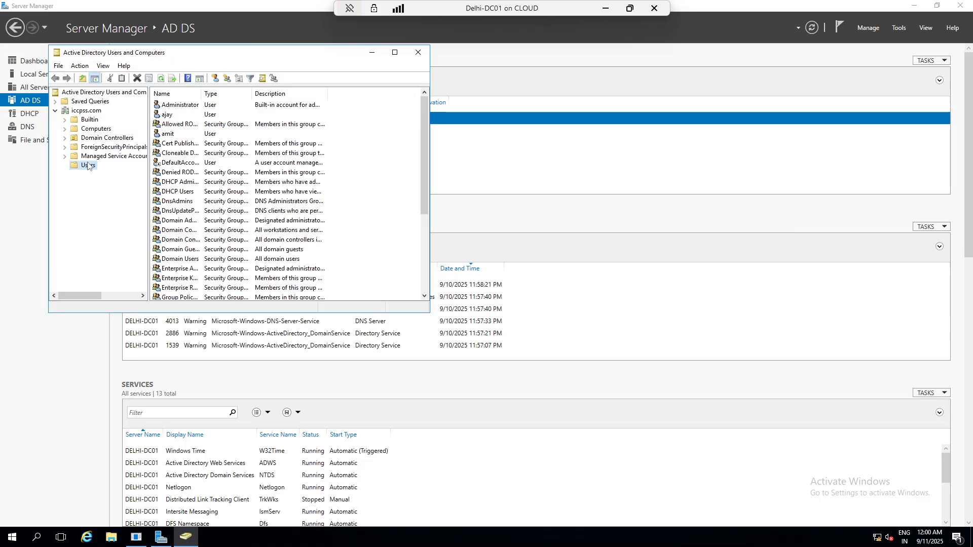
pyautogui.click(89, 130)
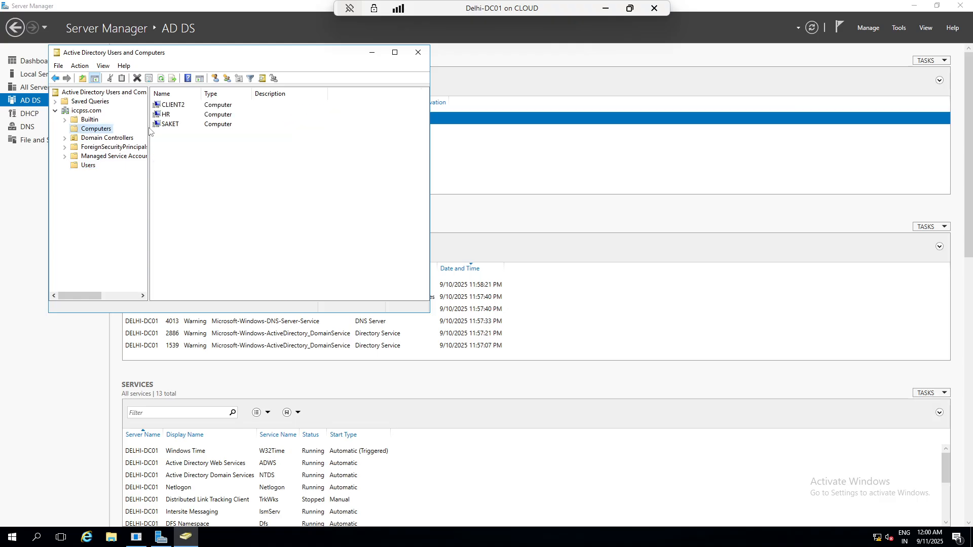
pyautogui.click(98, 138)
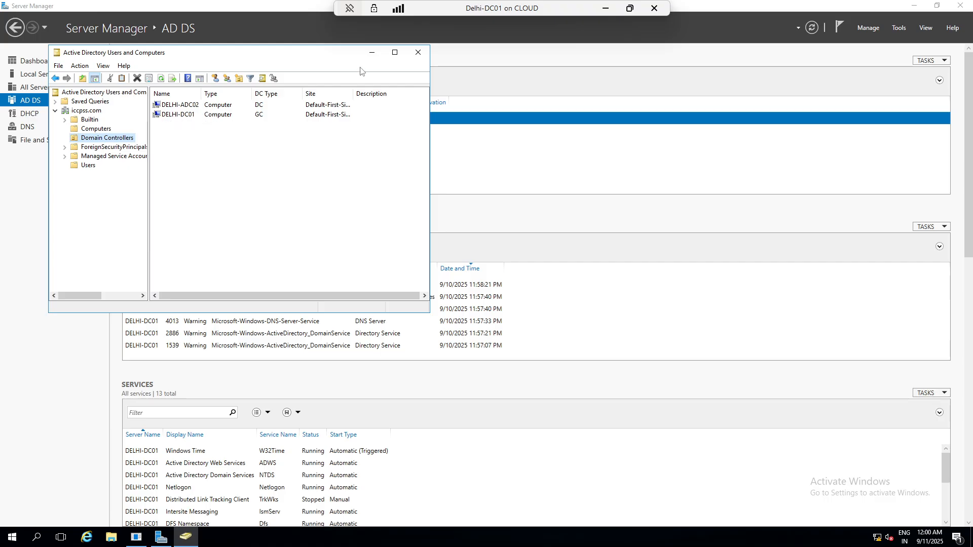
# - Connect to Delhi-Saket-CDC03, sign in as Administrator with its password, and make the session full screen
pyautogui.click(606, 9)
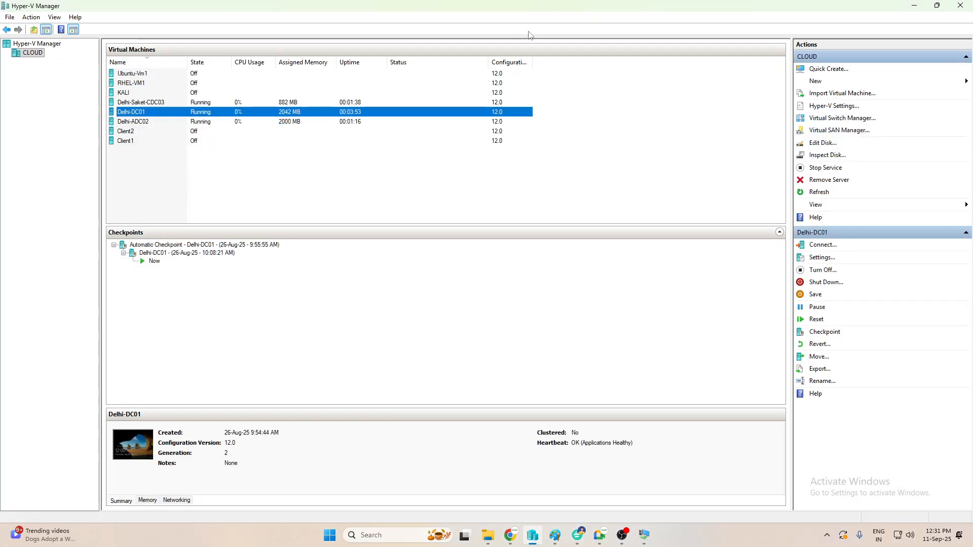
pyautogui.click(147, 101)
pyautogui.rightClick(147, 102)
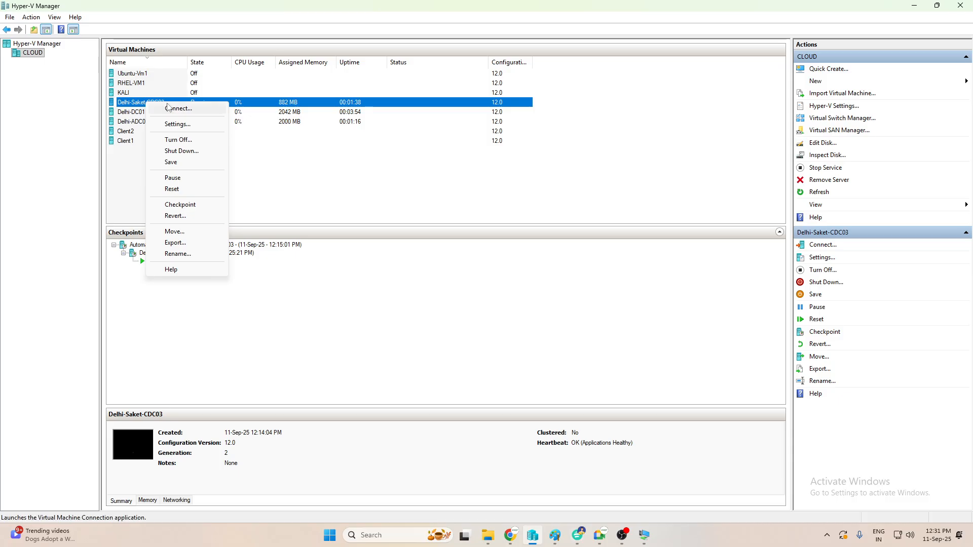
pyautogui.click(168, 106)
pyautogui.write('P')
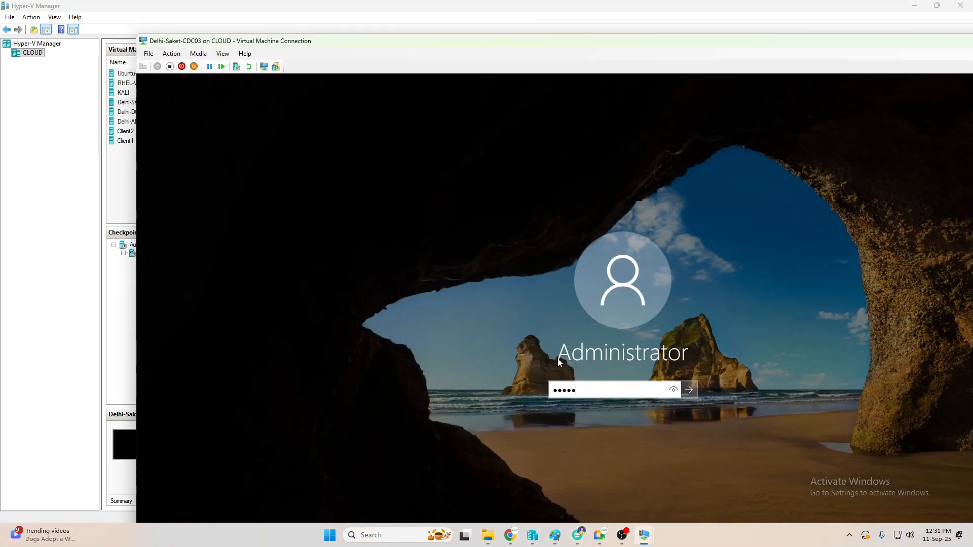
pyautogui.write('••••••••')
pyautogui.press('Return')
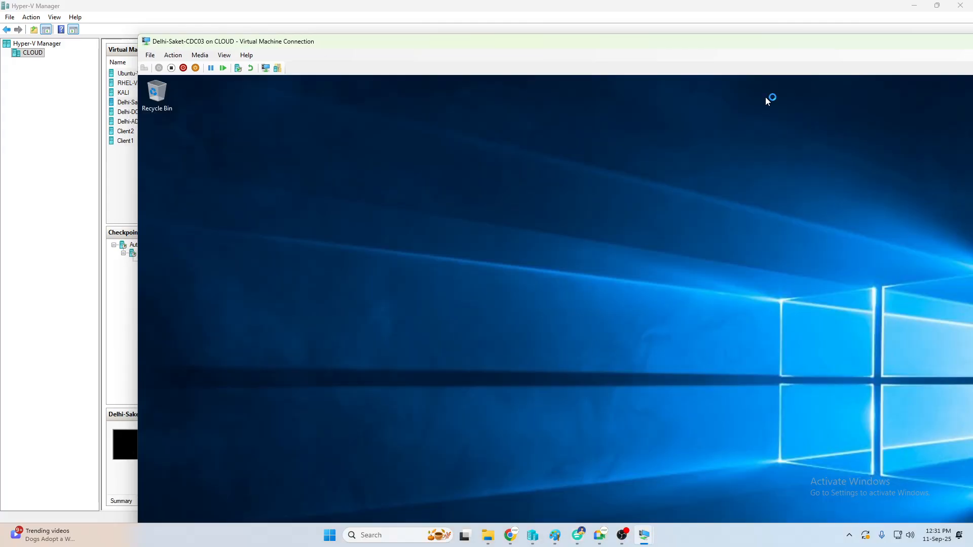
pyautogui.doubleClick(729, 44)
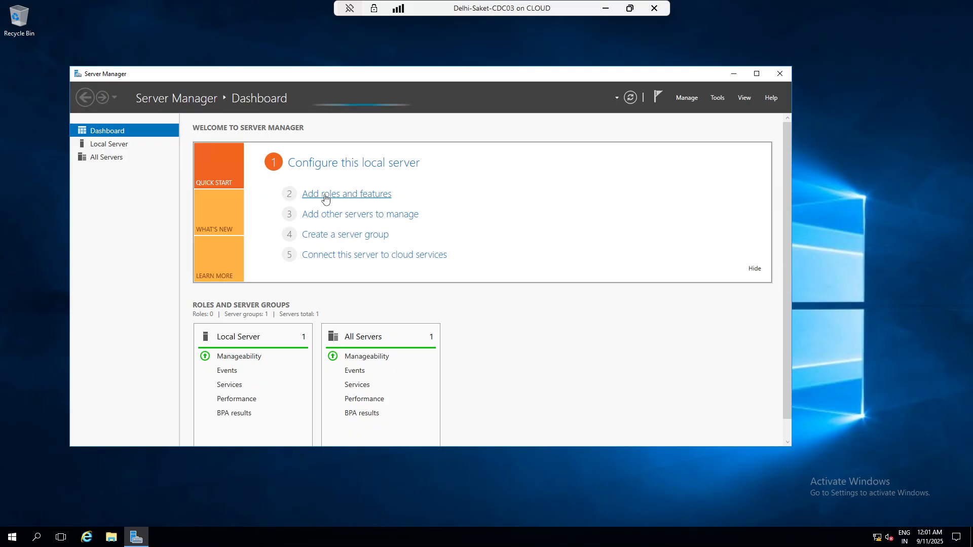
# - Launch Add Roles and Features with role-based installation and advance to the server roles page
pyautogui.click(325, 198)
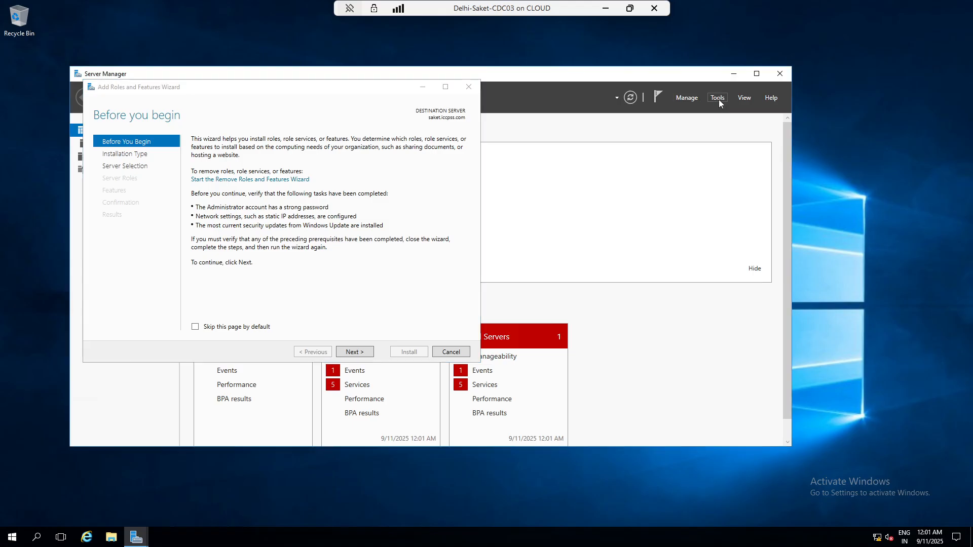
pyautogui.click(718, 100)
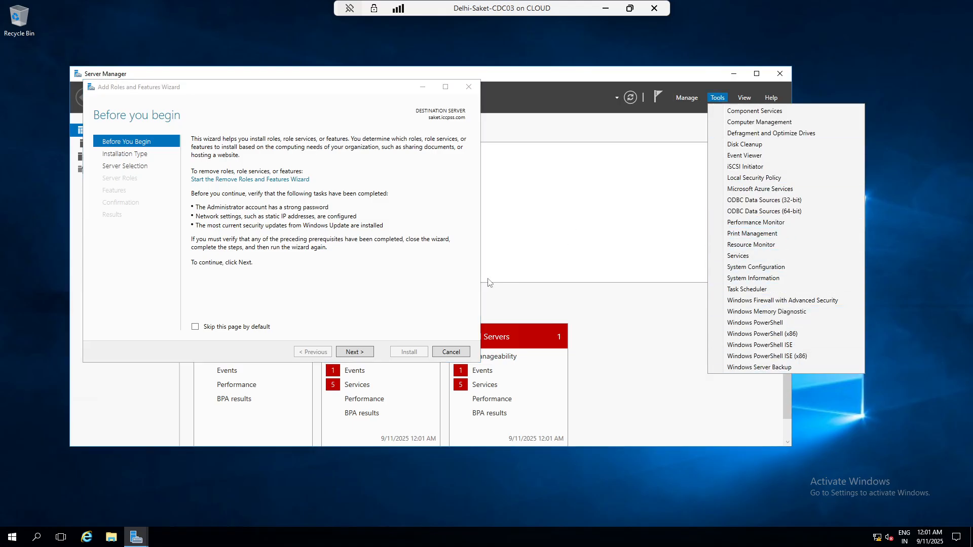
pyautogui.click(460, 276)
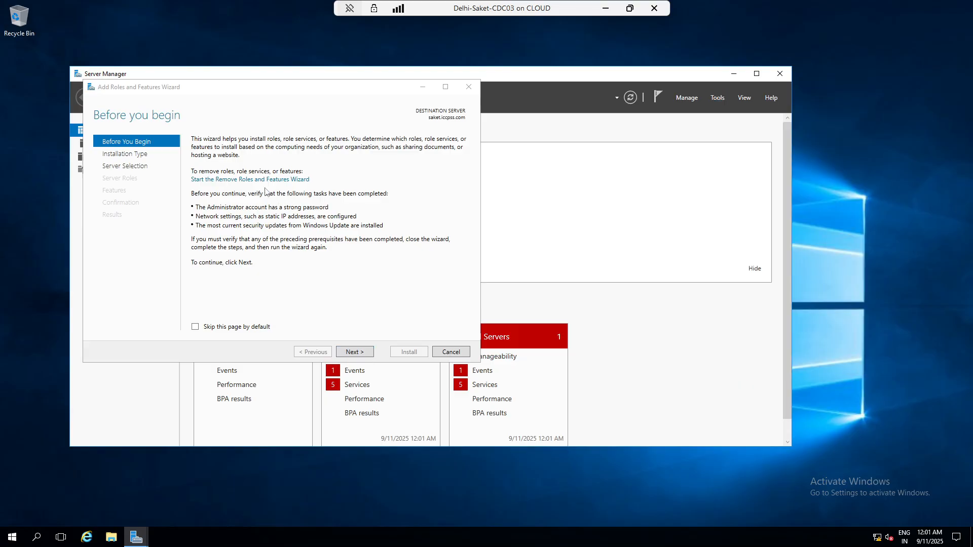
pyautogui.click(719, 98)
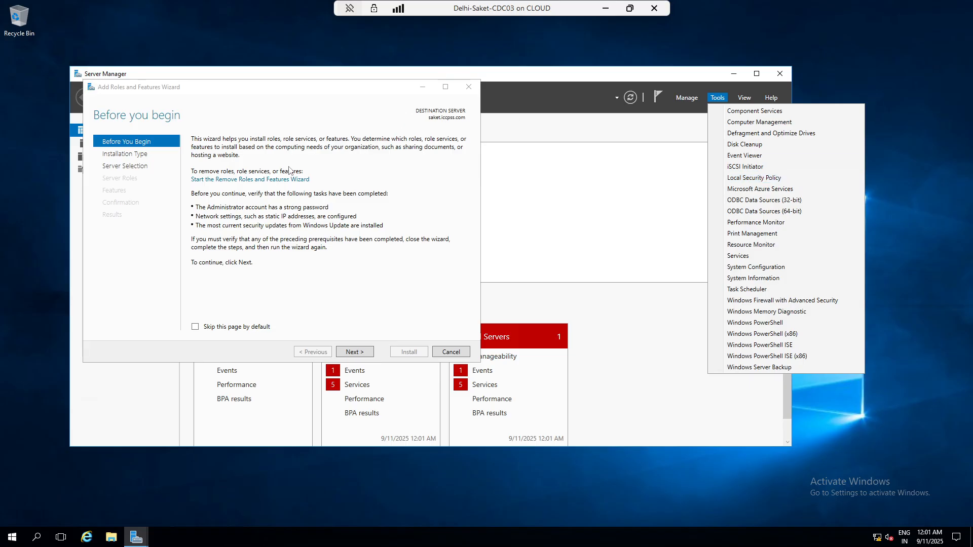
pyautogui.click(354, 354)
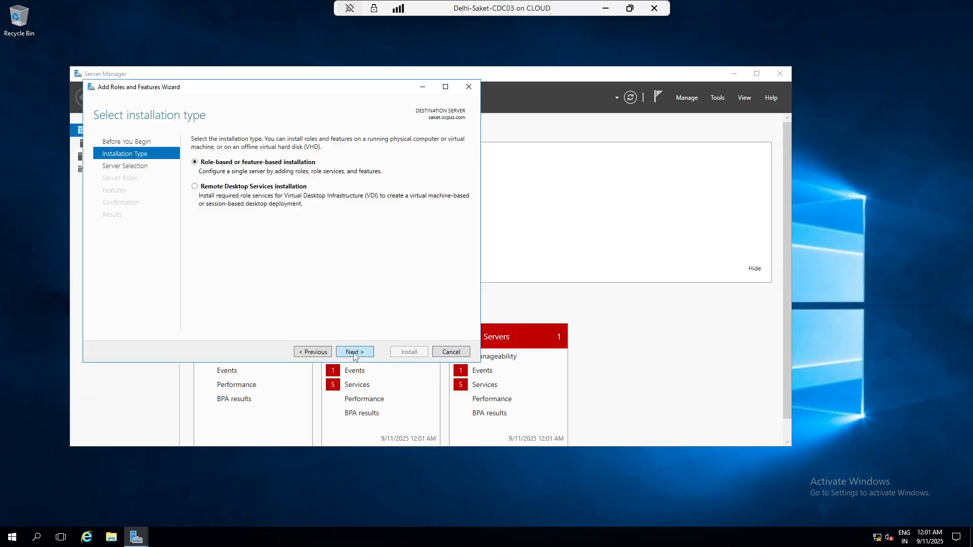
pyautogui.click(355, 353)
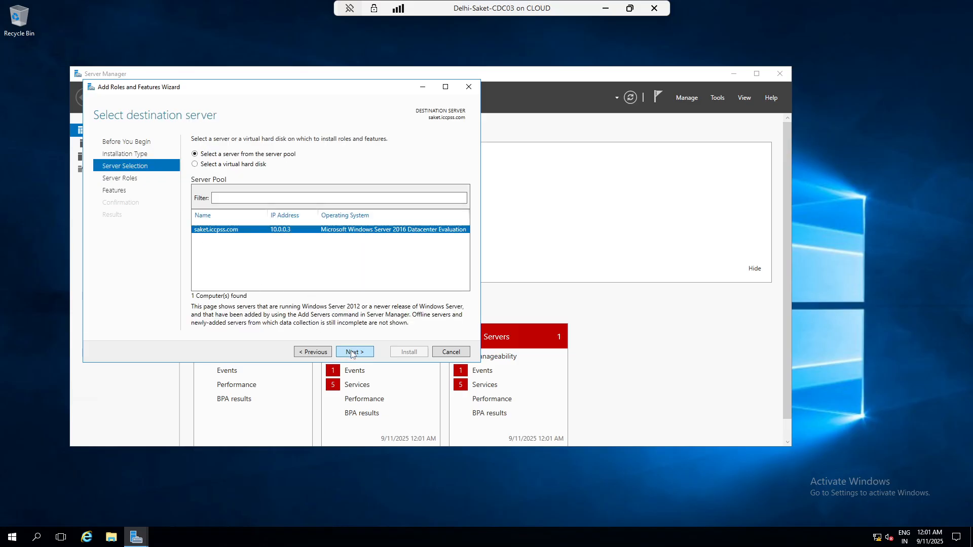
pyautogui.click(353, 353)
# - Tick Active Directory Domain Services with its management features and start the installation
pyautogui.click(238, 179)
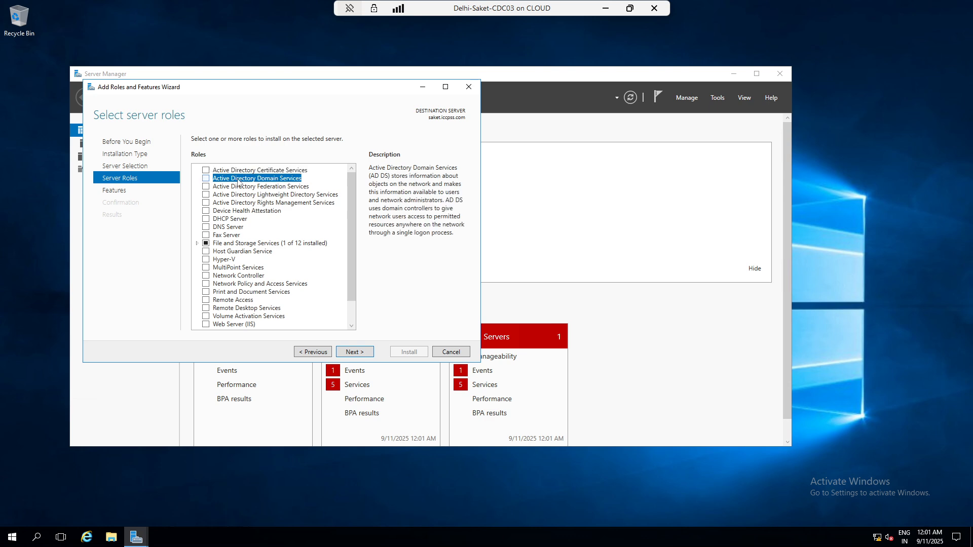
pyautogui.click(206, 179)
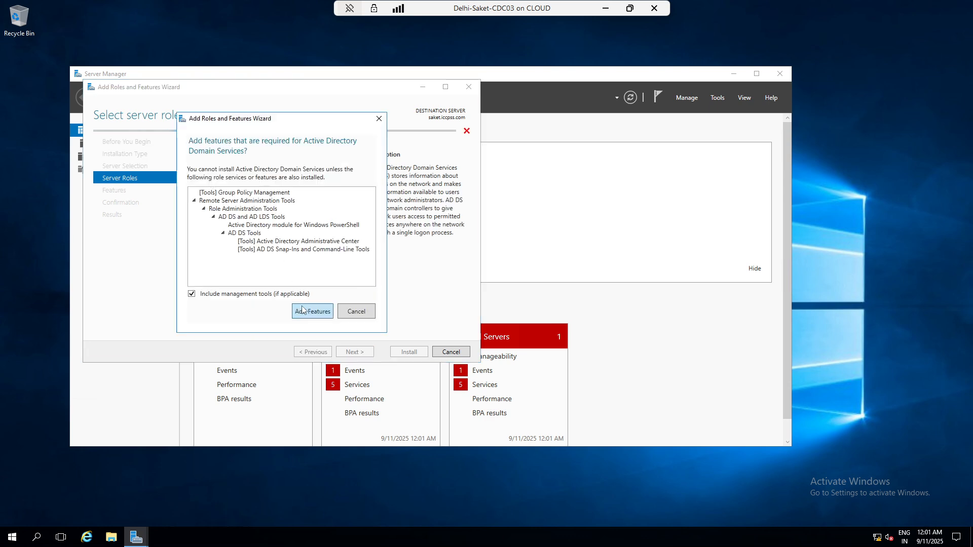
pyautogui.click(303, 310)
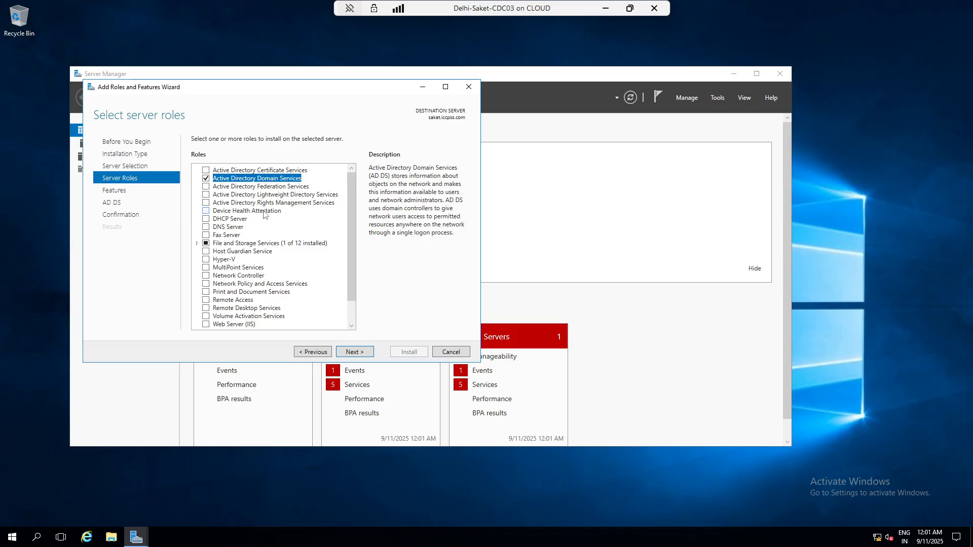
pyautogui.click(355, 352)
pyautogui.click(354, 352)
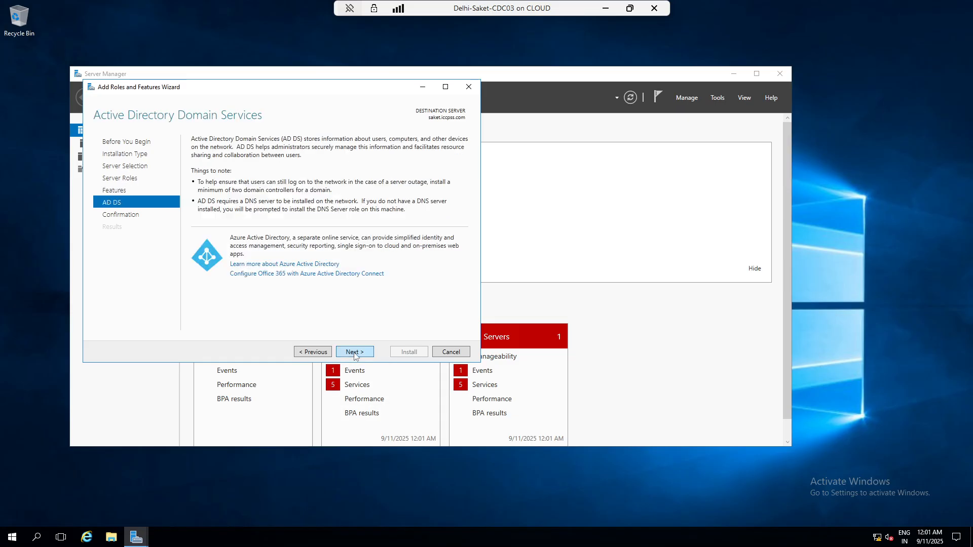
pyautogui.click(354, 352)
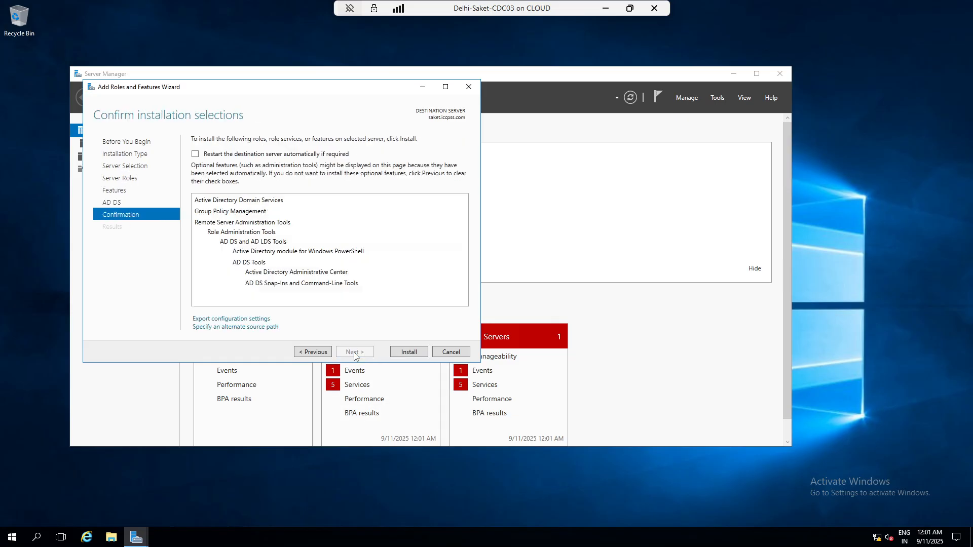
pyautogui.click(404, 353)
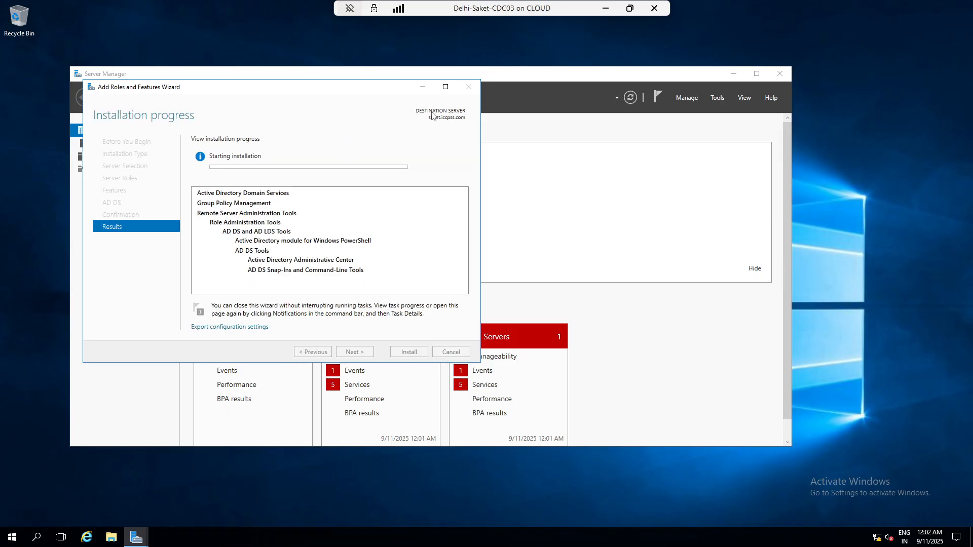
pyautogui.click(606, 8)
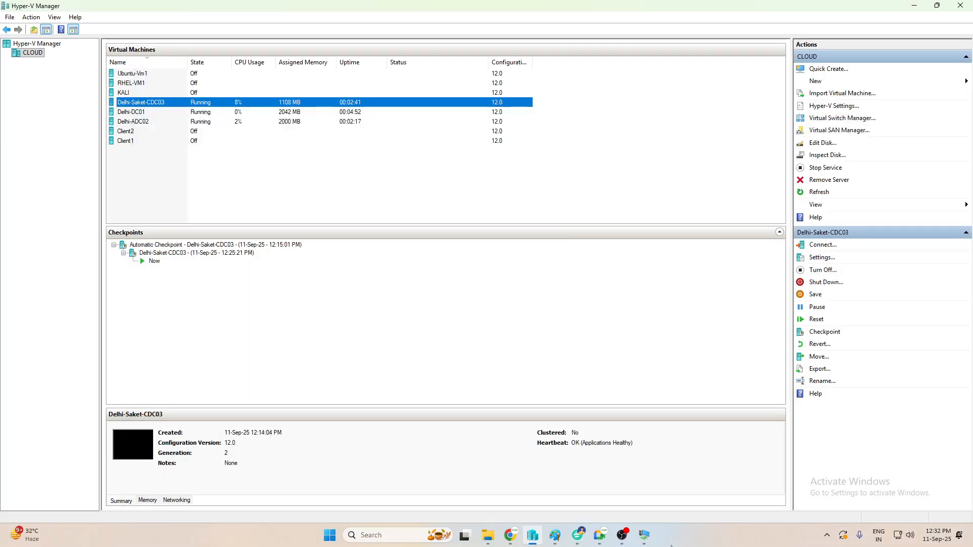
pyautogui.moveTo(648, 538)
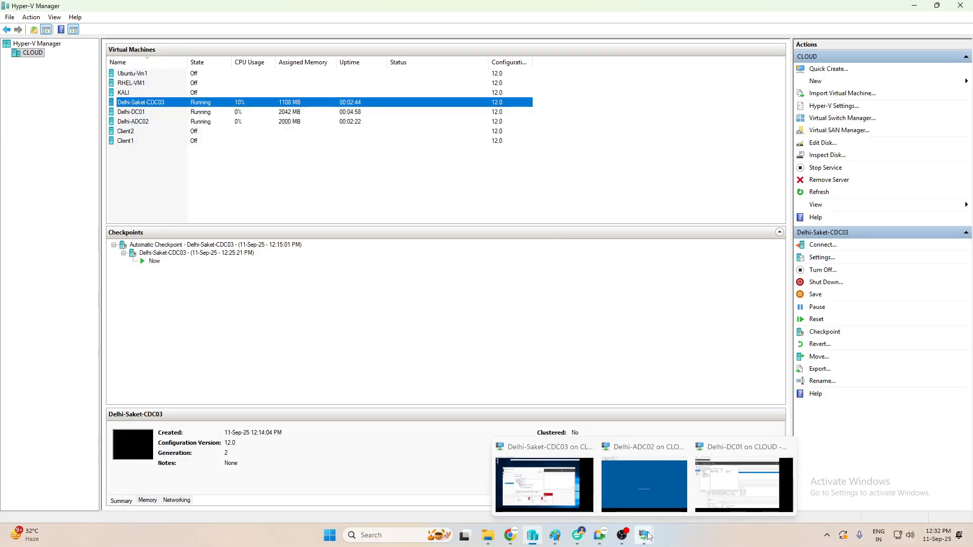
# - On Delhi-DC01, close Active Directory Users and Computers and open a widened DHCP console
pyautogui.click(715, 499)
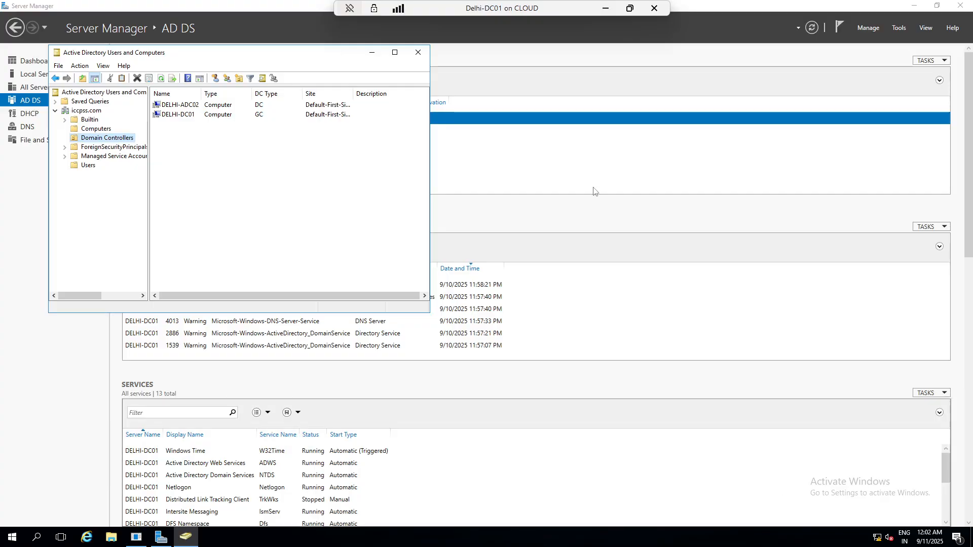
pyautogui.click(419, 53)
pyautogui.click(899, 28)
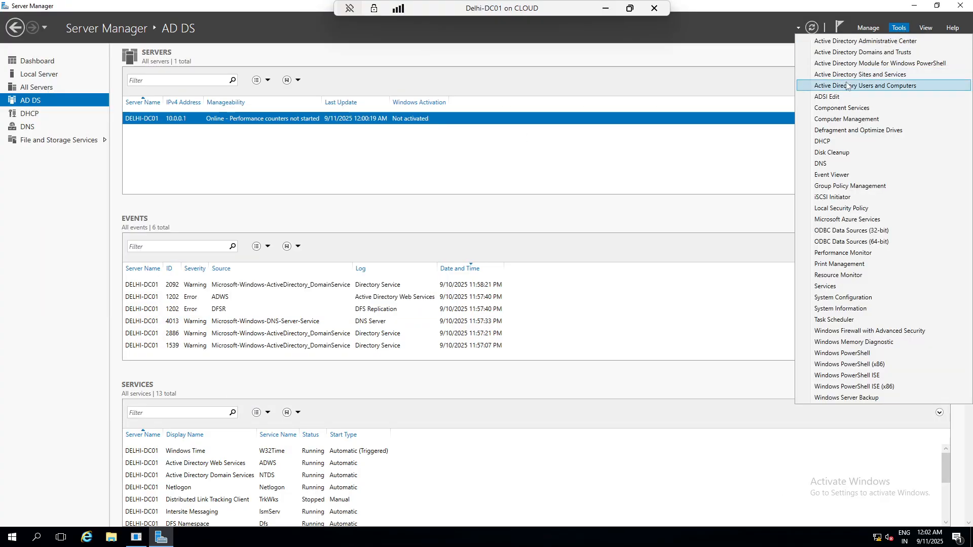
pyautogui.click(826, 141)
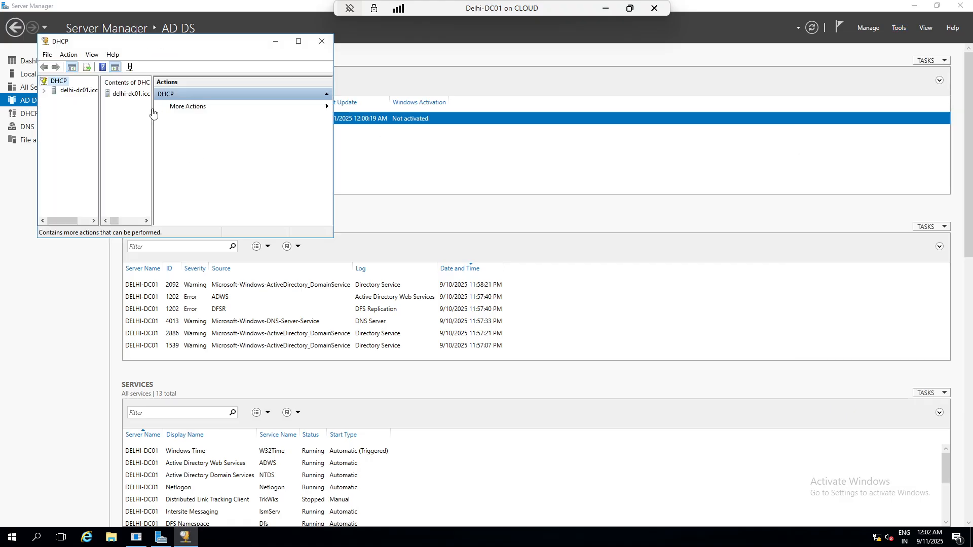
pyautogui.click(77, 90)
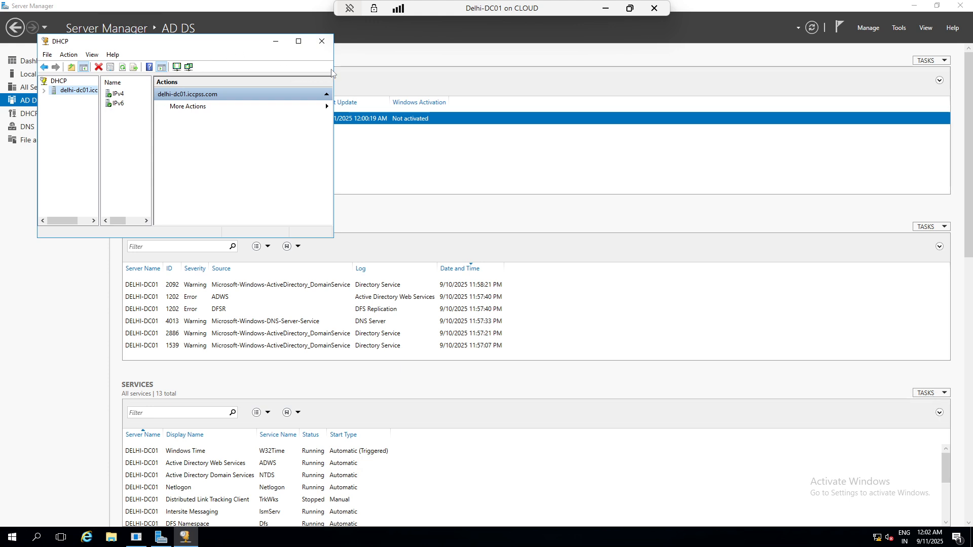
pyautogui.moveTo(333, 72); pyautogui.dragTo(604, 72)
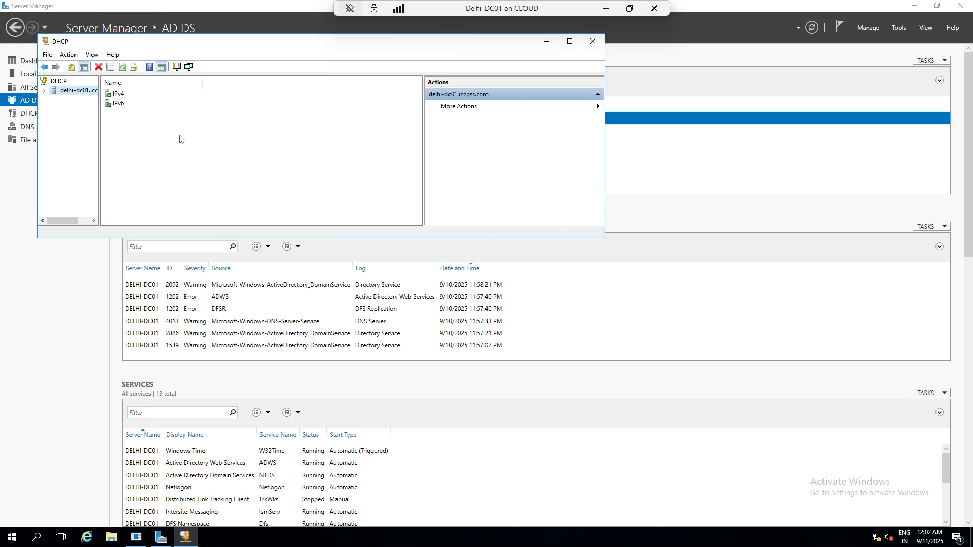
# - Review the IPv4 server options, scope leases, reservations and scope options, then close DHCP
pyautogui.doubleClick(117, 94)
pyautogui.click(78, 110)
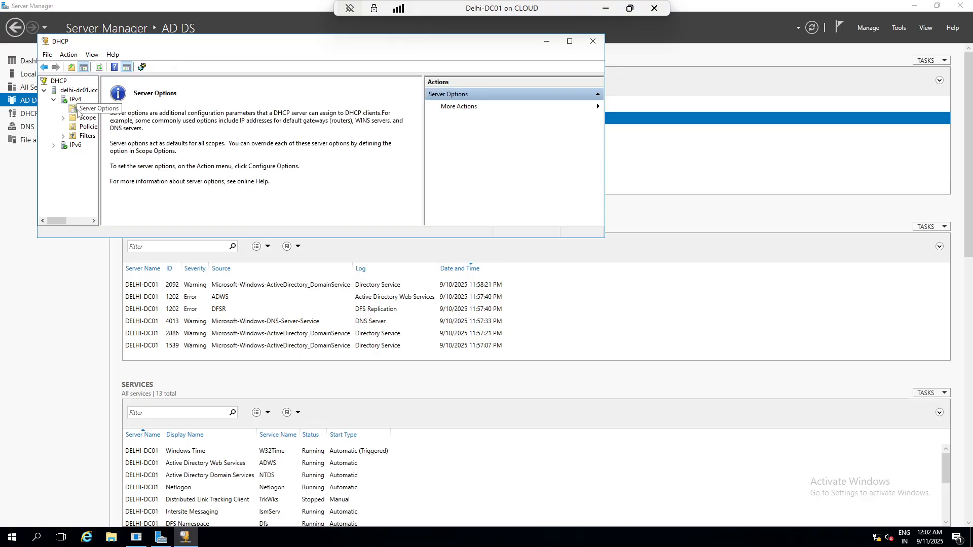
pyautogui.doubleClick(85, 118)
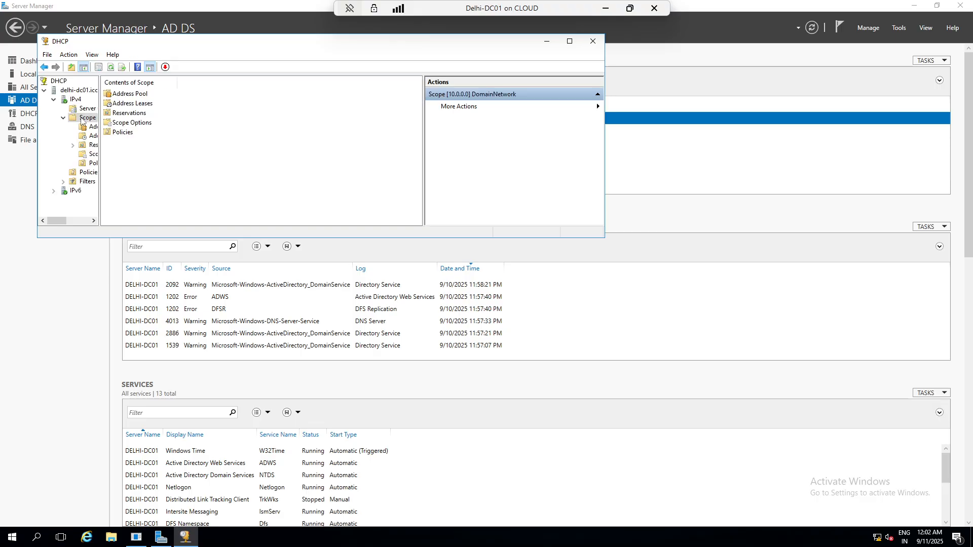
pyautogui.doubleClick(123, 103)
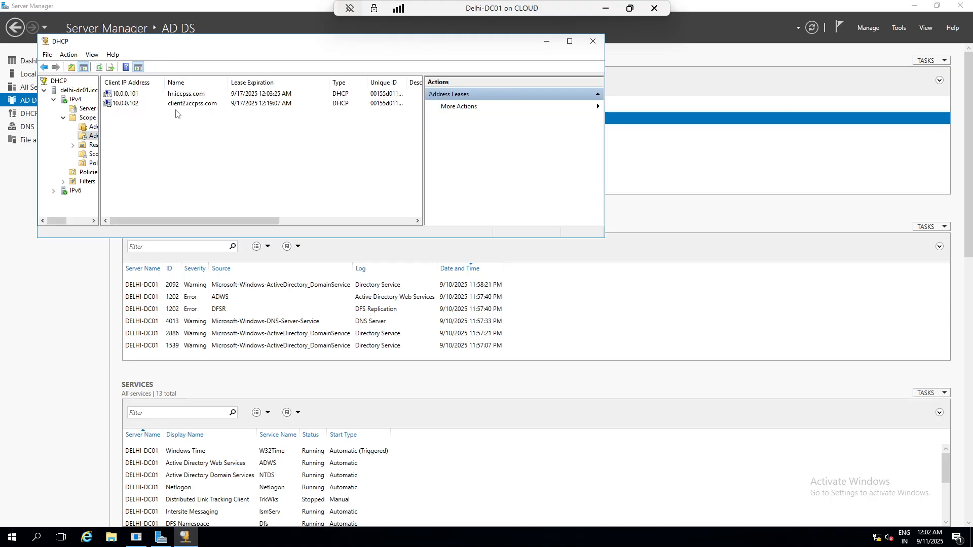
pyautogui.click(96, 146)
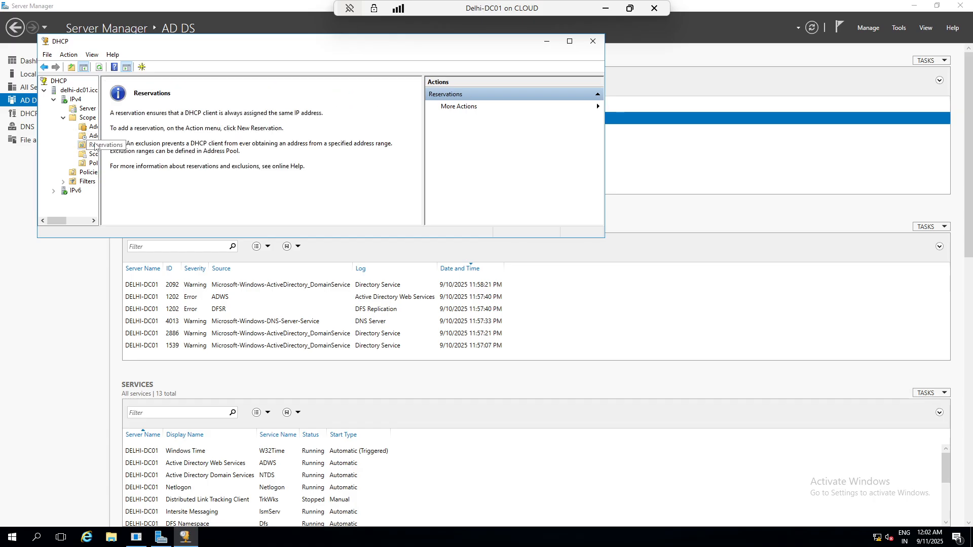
pyautogui.click(95, 155)
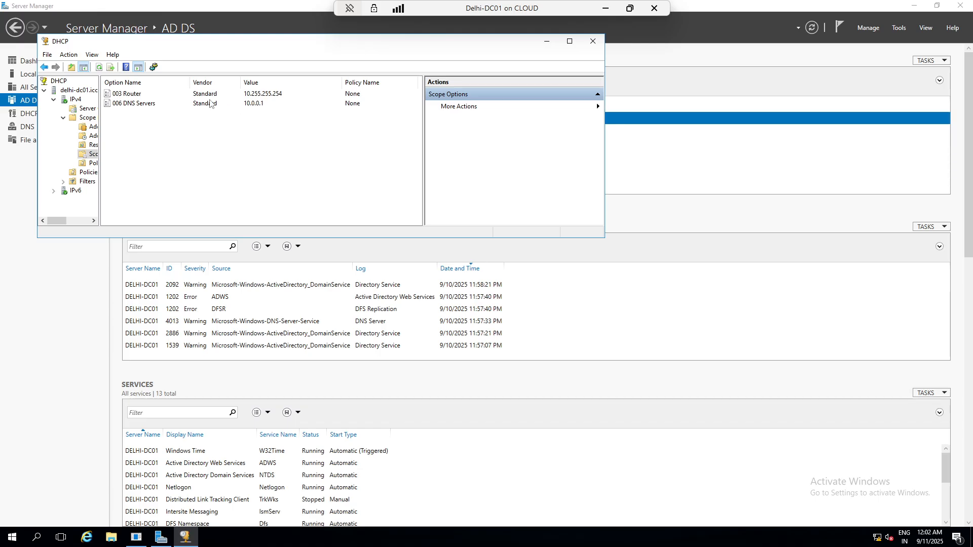
pyautogui.click(593, 42)
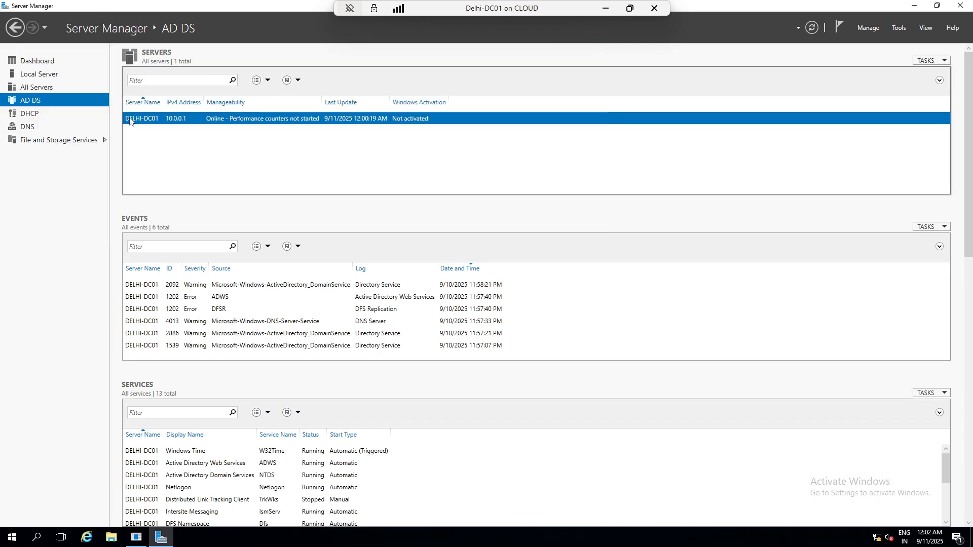
# - Move from the Delhi-DC01 session over to the Delhi-Saket-CDC03 virtual machine
pyautogui.click(914, 7)
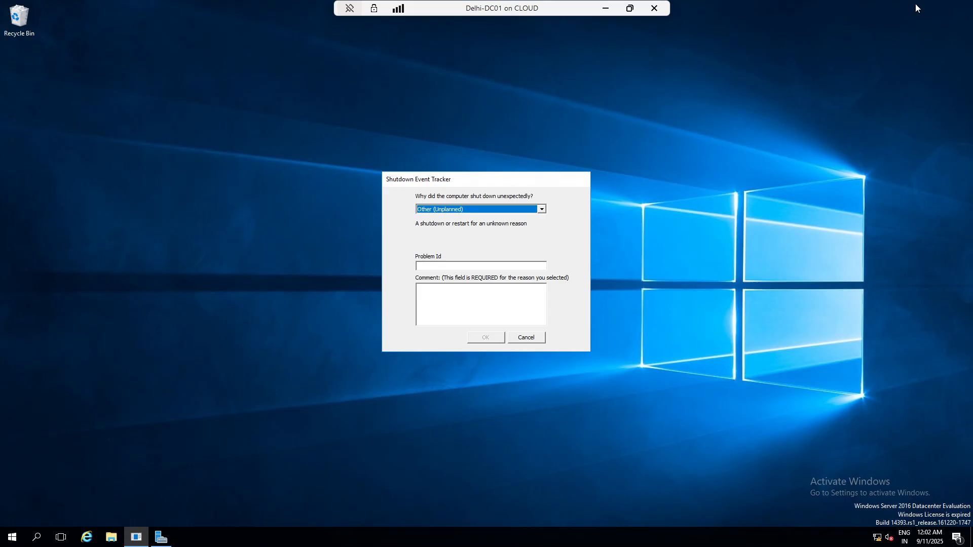
pyautogui.click(606, 9)
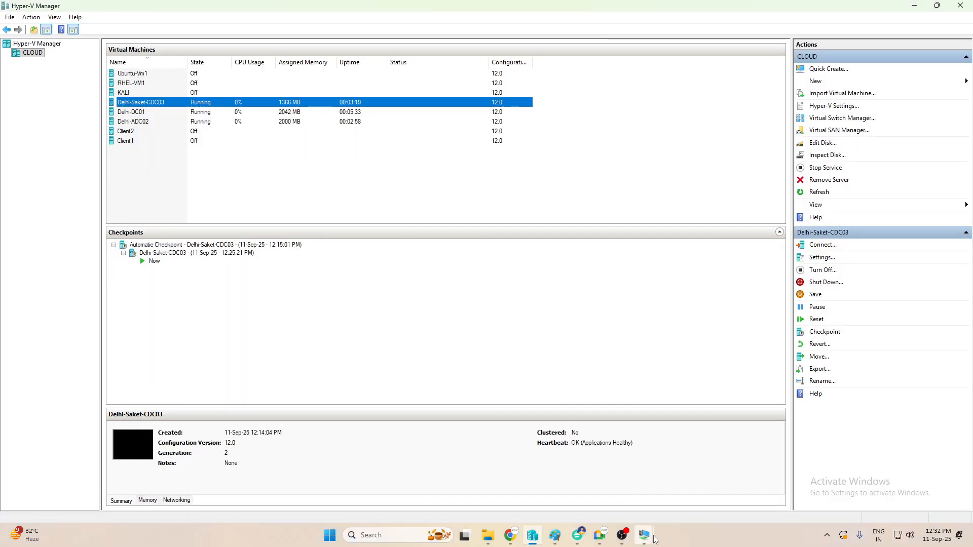
pyautogui.moveTo(655, 539)
pyautogui.click(738, 482)
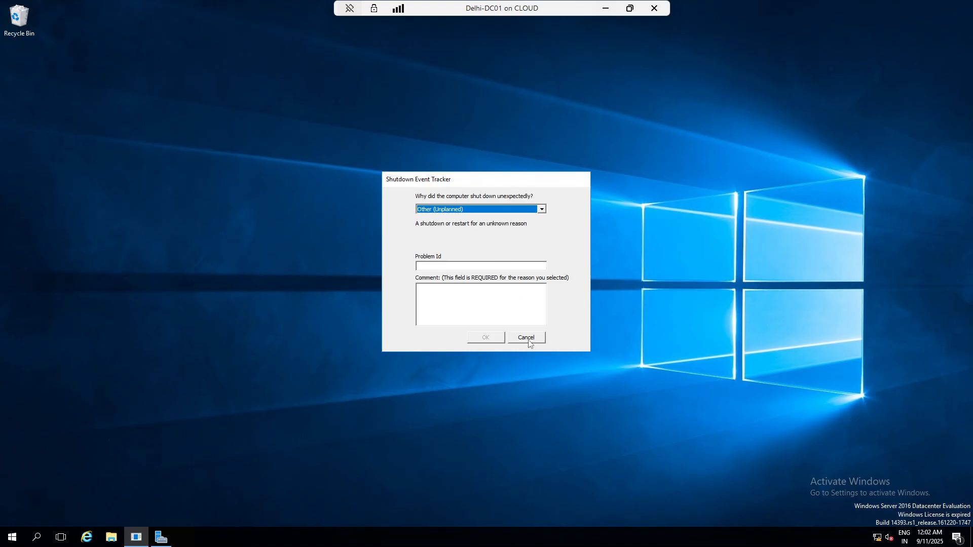
pyautogui.click(161, 537)
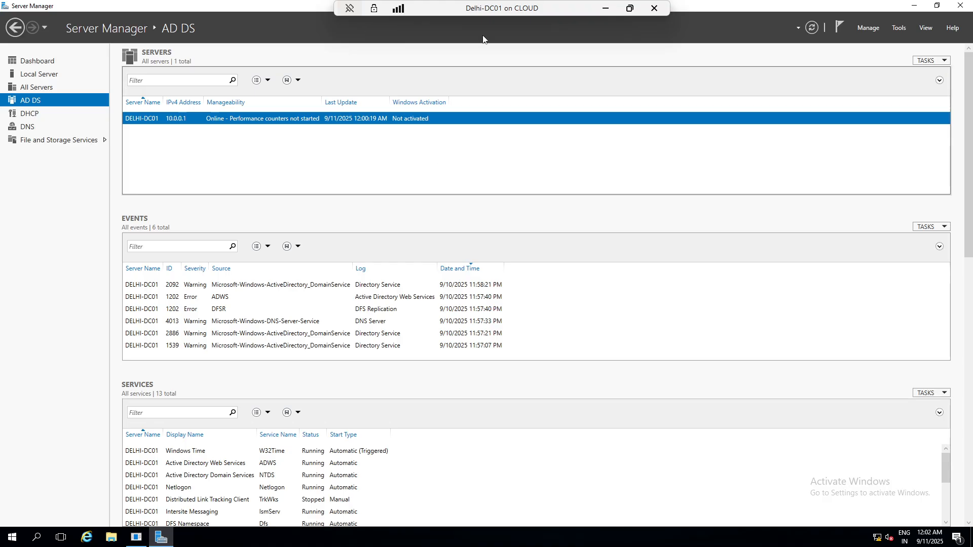
pyautogui.click(605, 9)
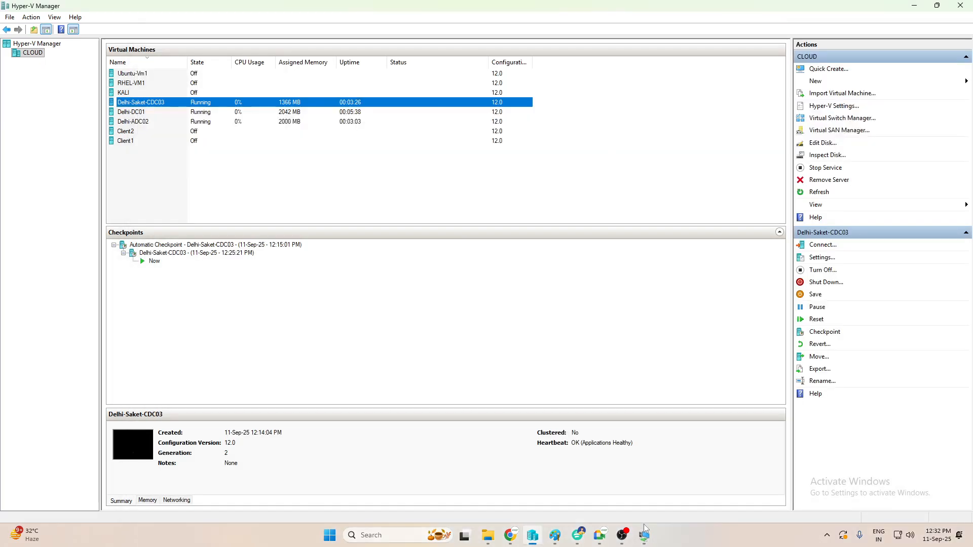
pyautogui.moveTo(644, 535)
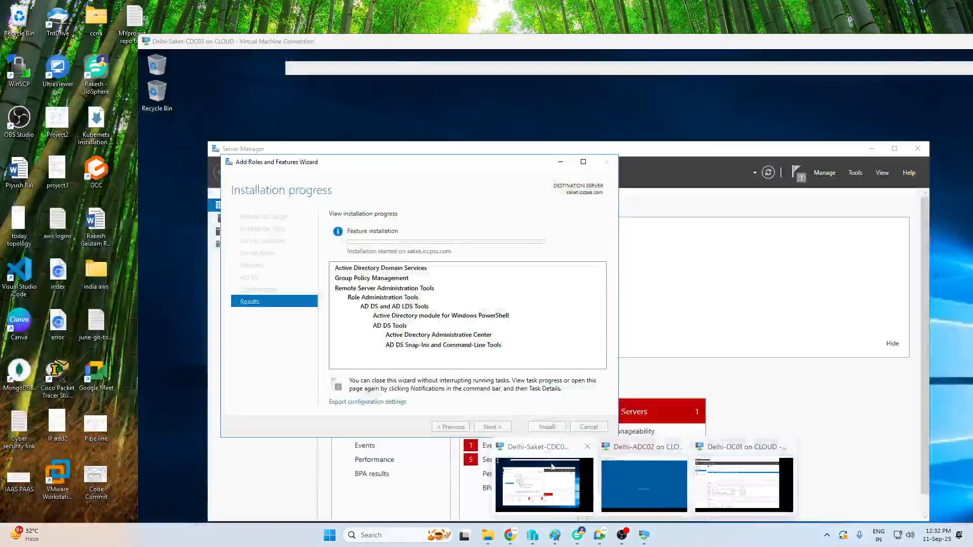
pyautogui.click(552, 466)
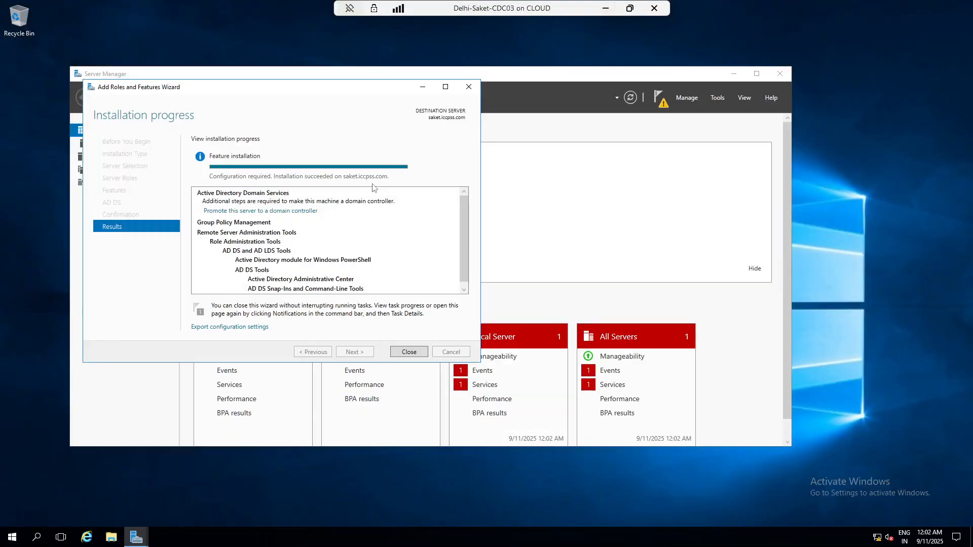
# - Close the finished role wizard and briefly open then close Active Directory Users and Computers
pyautogui.click(409, 352)
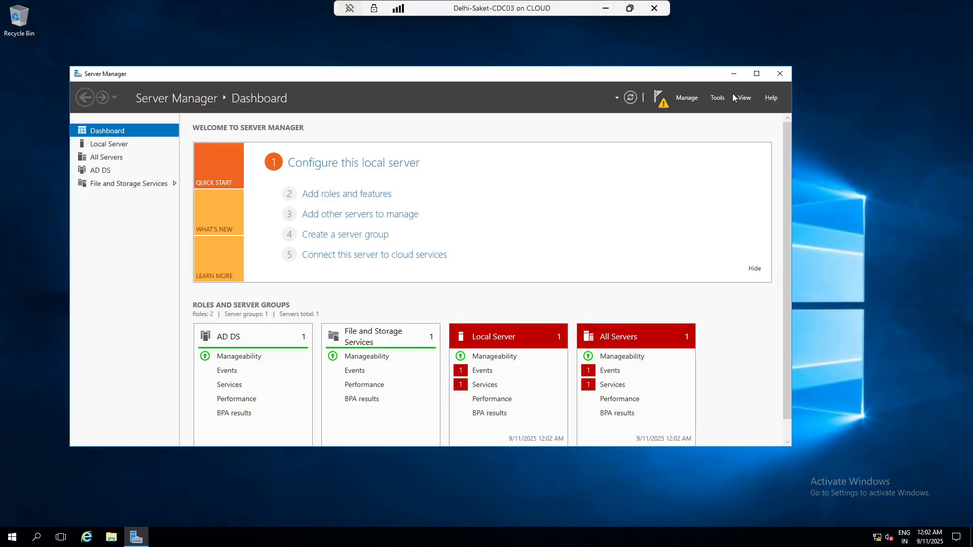
pyautogui.click(720, 97)
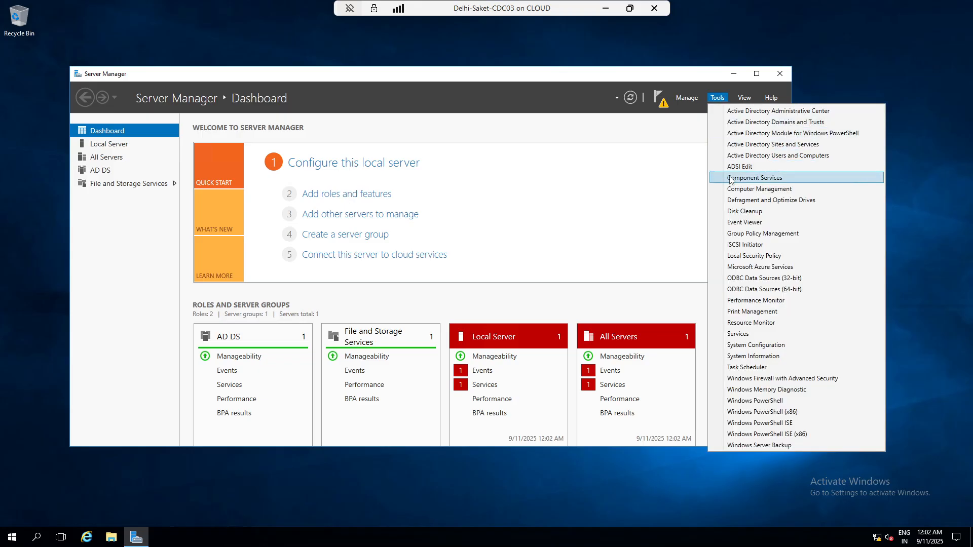
pyautogui.click(735, 156)
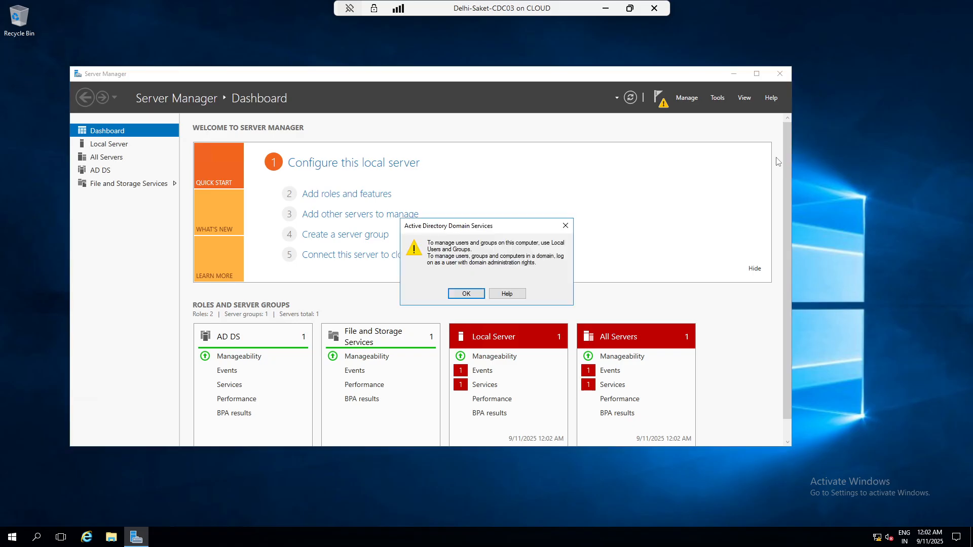
pyautogui.click(465, 294)
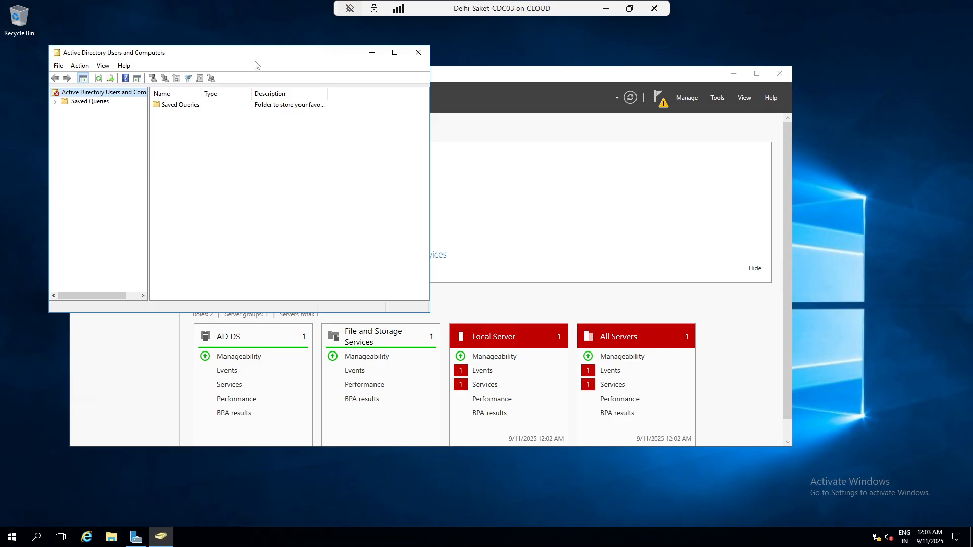
pyautogui.click(418, 52)
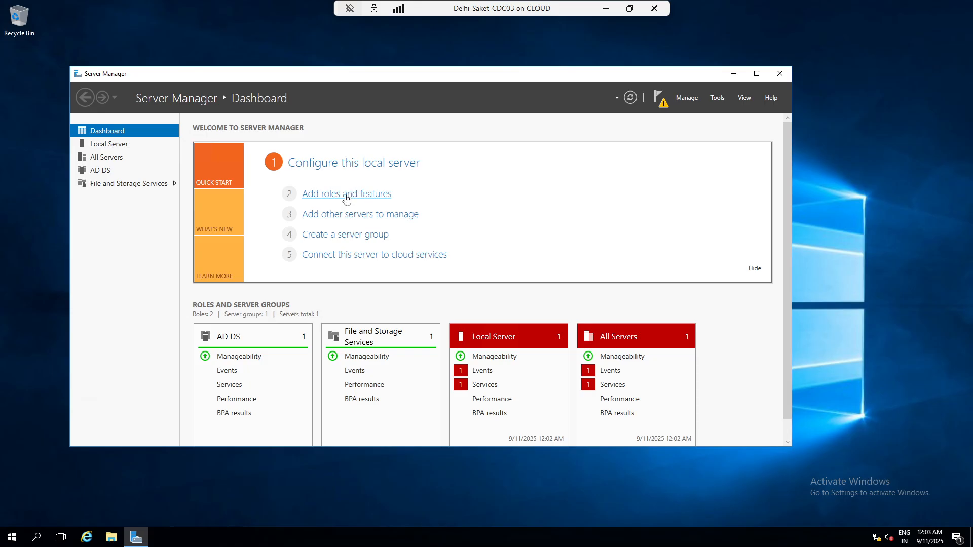
# - Promote the server by adding a new domain named saket to the existing iccpss.com forest
pyautogui.click(658, 96)
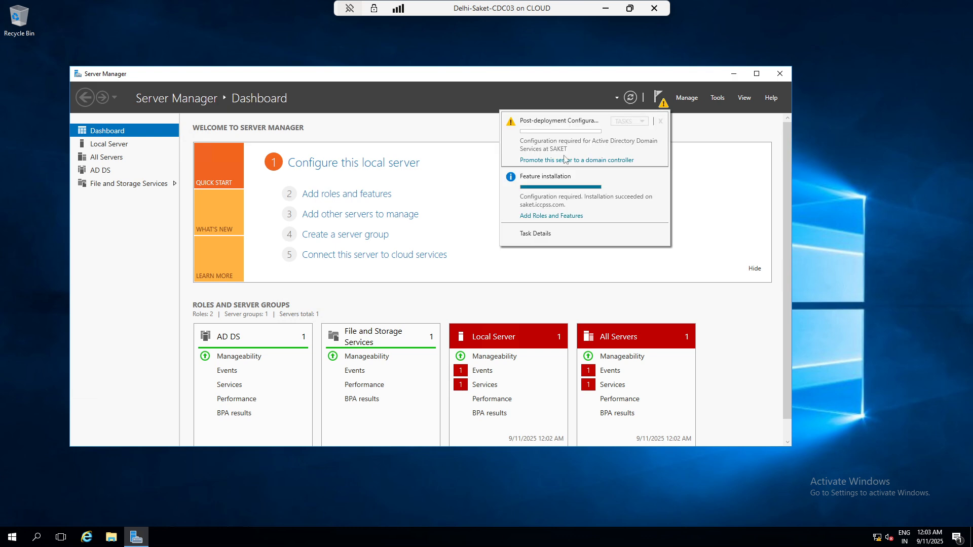
pyautogui.click(613, 160)
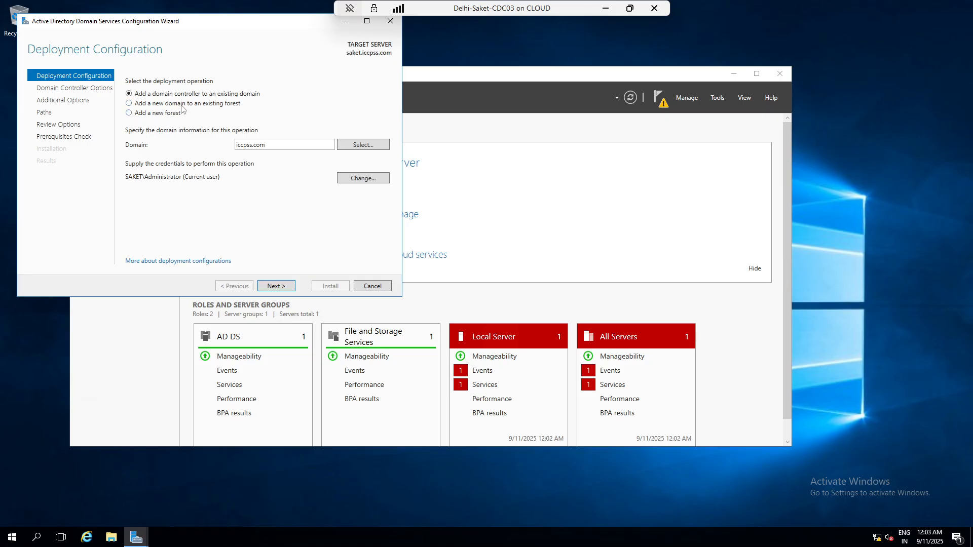
pyautogui.click(129, 104)
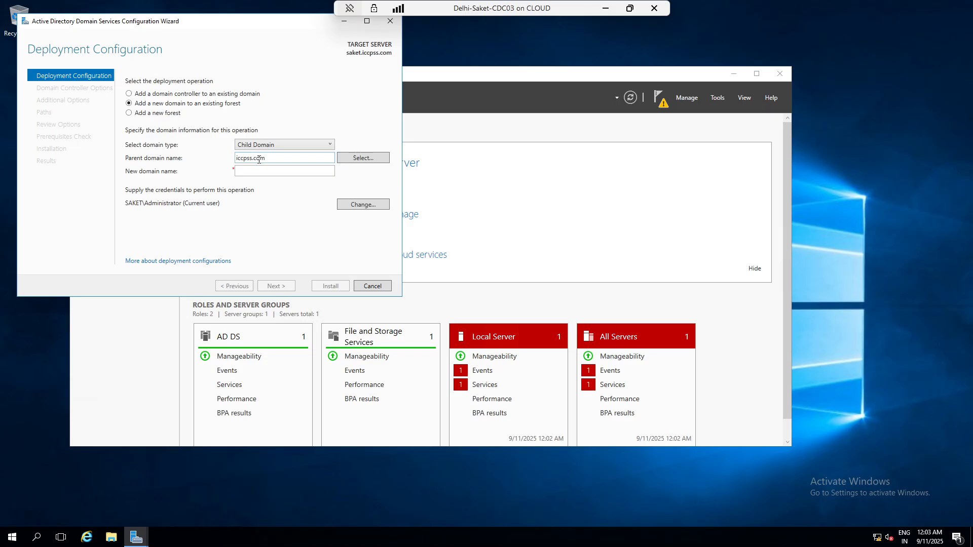
pyautogui.click(269, 171)
pyautogui.write('saket')
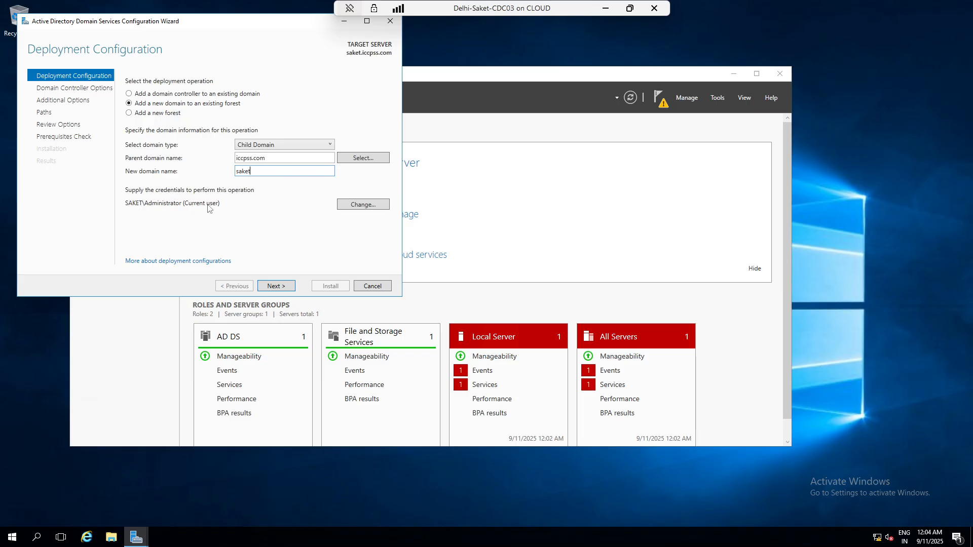
# - Replace the promotion credentials with the ICCPSS administrator user name and password
pyautogui.click(349, 206)
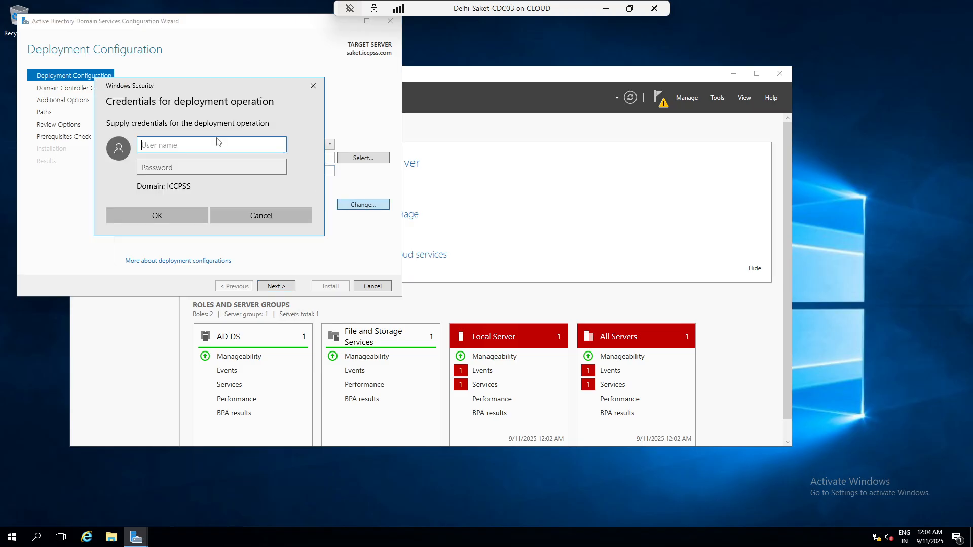
pyautogui.write('administrator')
pyautogui.press('Tab')
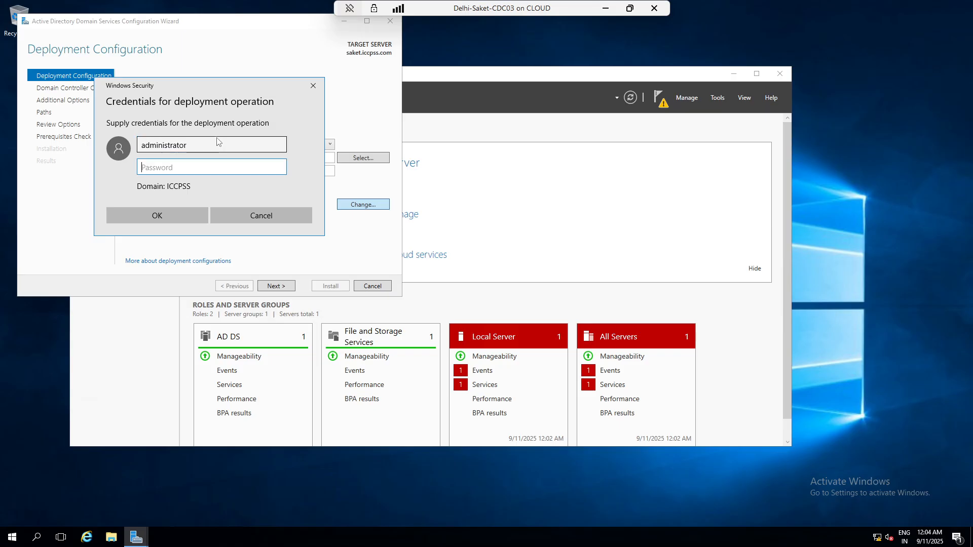
pyautogui.write('•••••••••')
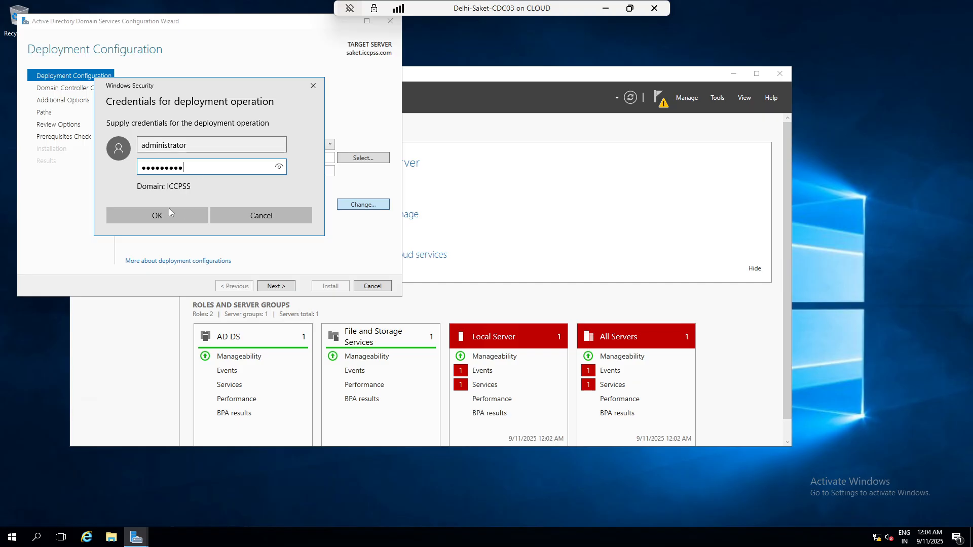
pyautogui.click(165, 209)
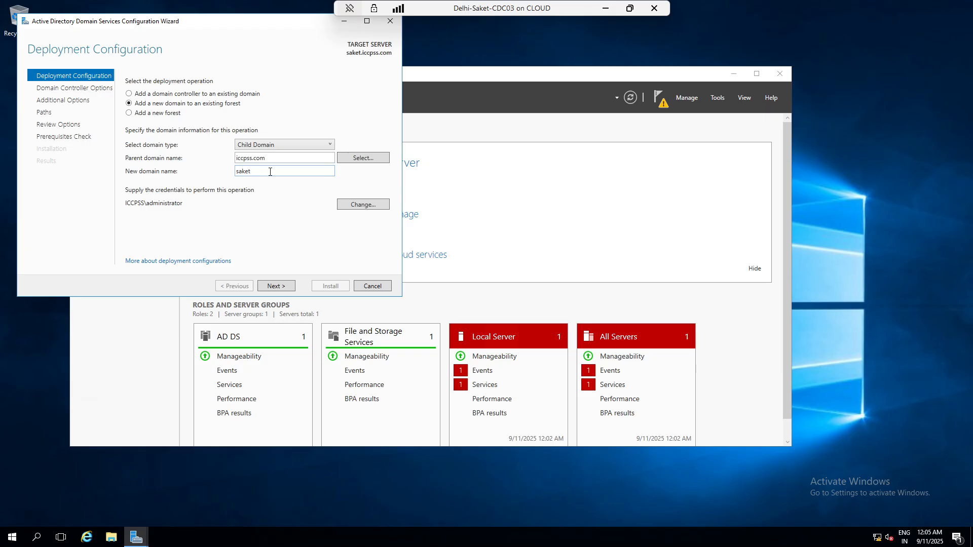
# - Uncheck Global Catalog, keep DNS server checked, and enter and confirm the DSRM password
pyautogui.click(276, 287)
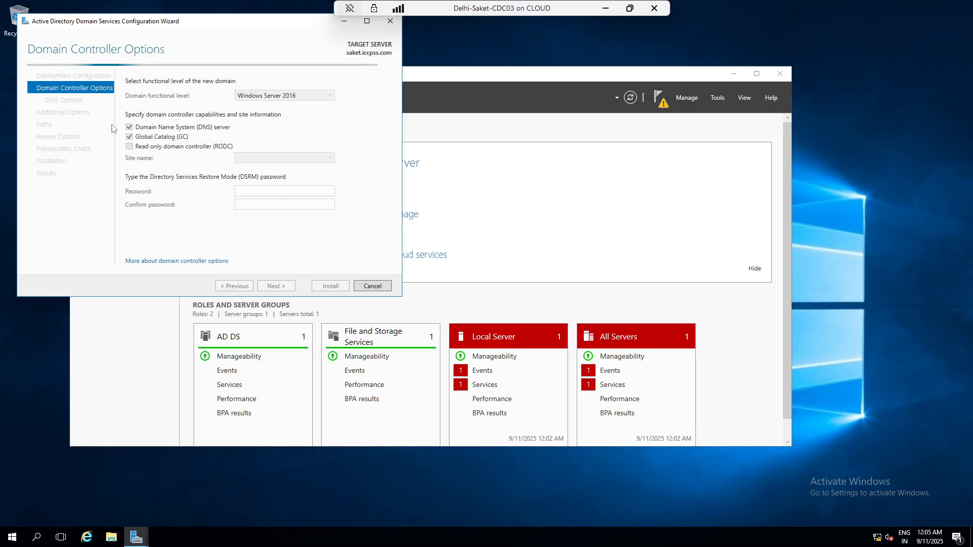
pyautogui.click(130, 137)
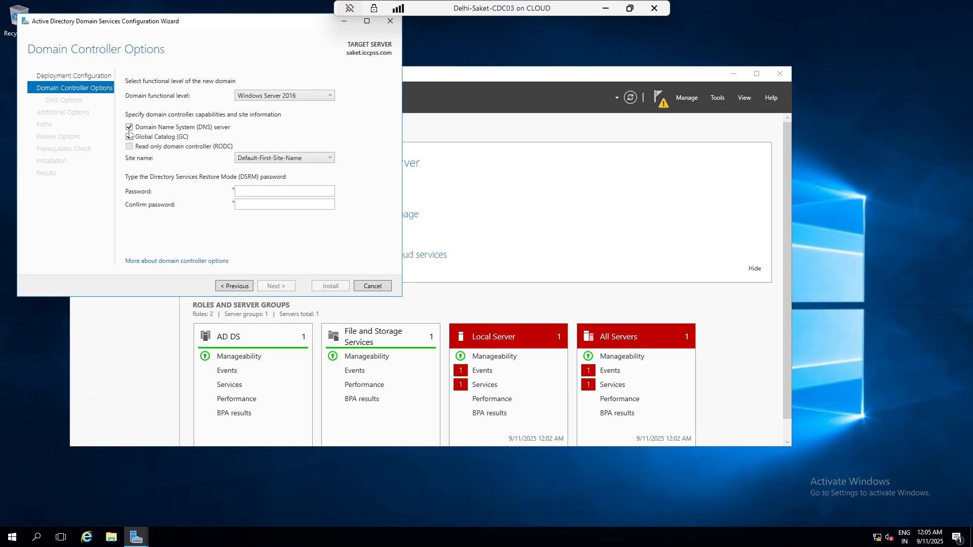
pyautogui.click(130, 127)
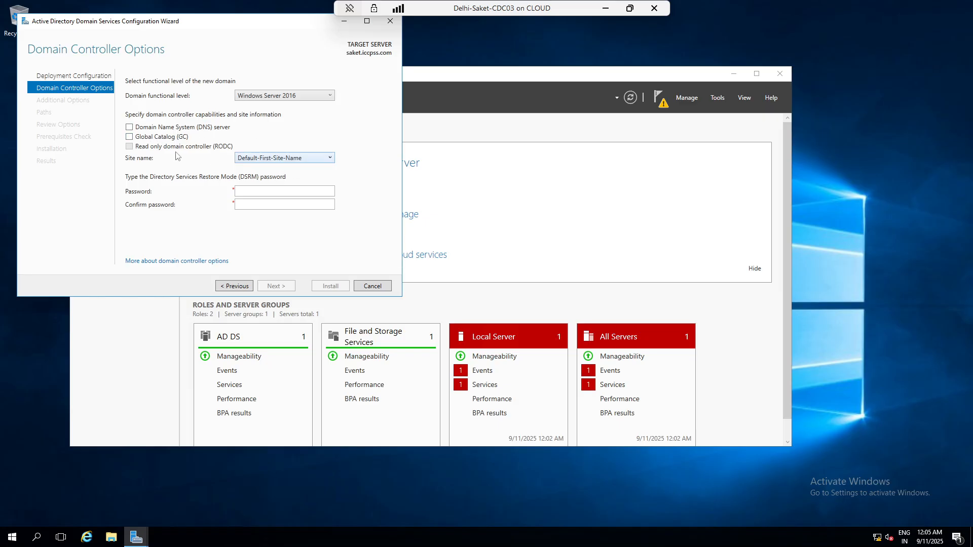
pyautogui.click(130, 127)
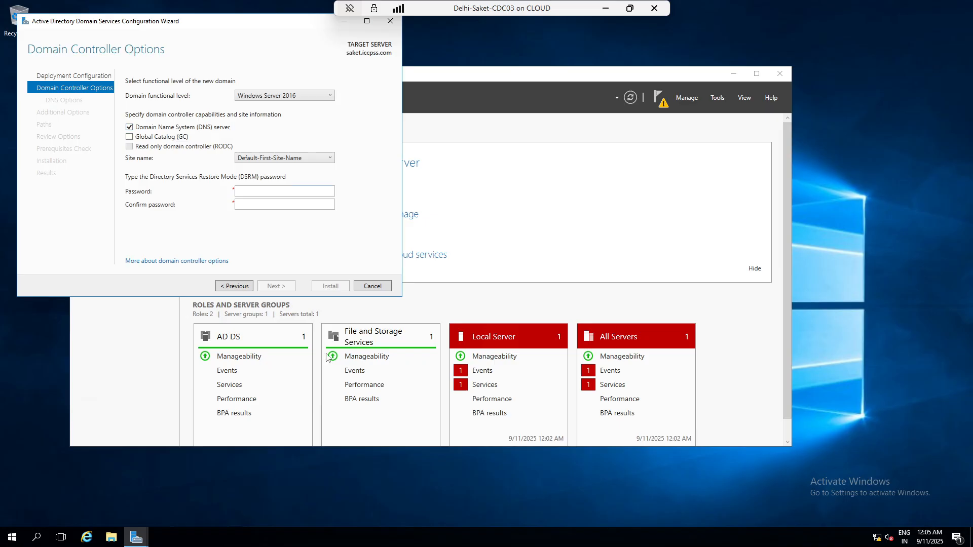
pyautogui.click(266, 192)
pyautogui.write('****')
pyautogui.press('Tab')
pyautogui.write('*********')
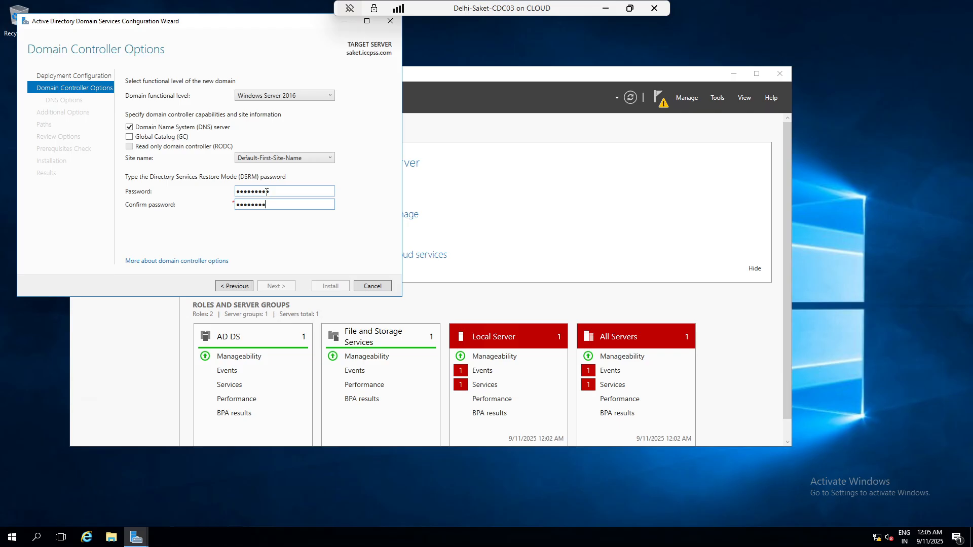
pyautogui.click(264, 287)
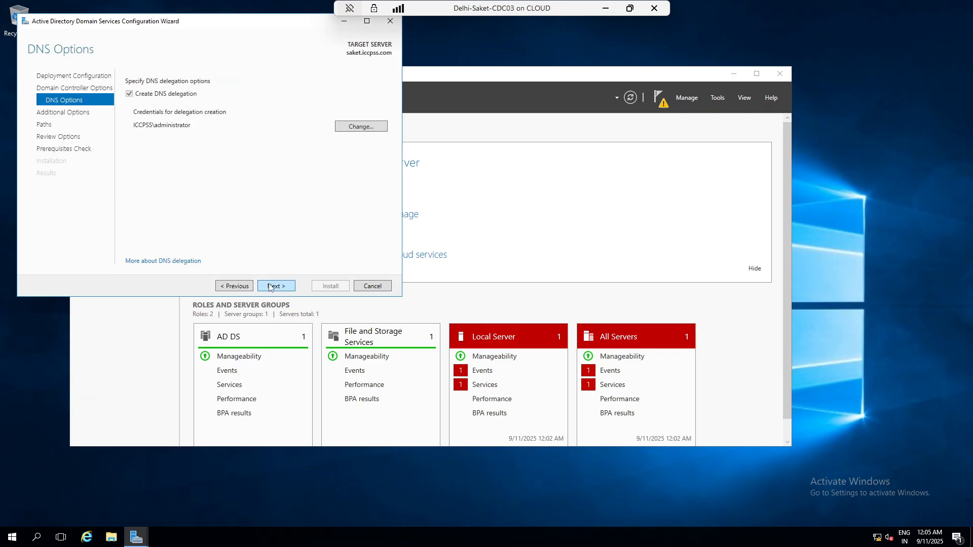
# - Accept NetBIOS name SAKET0 and pass Paths and Review Options to reach Prerequisites Check
pyautogui.click(270, 286)
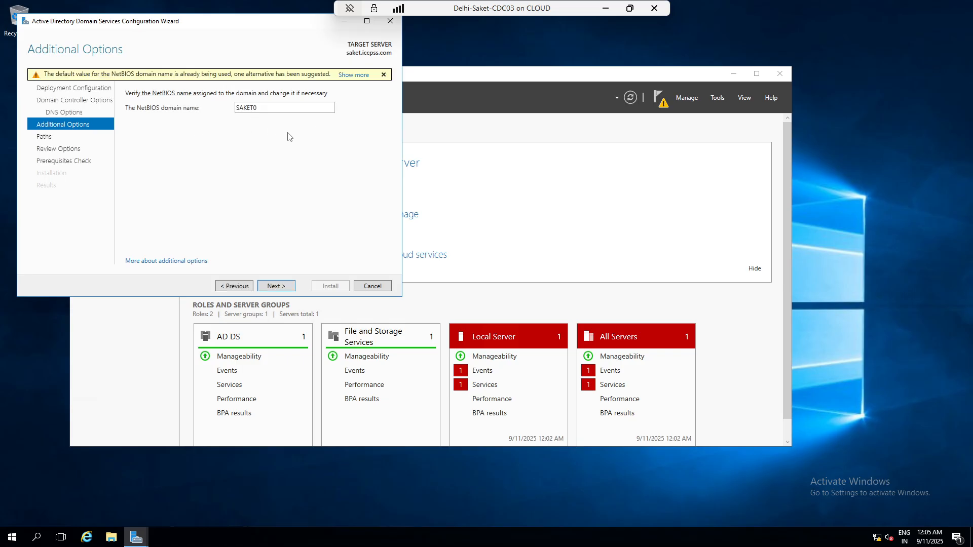
pyautogui.doubleClick(278, 109)
pyautogui.click(279, 109)
pyautogui.click(279, 287)
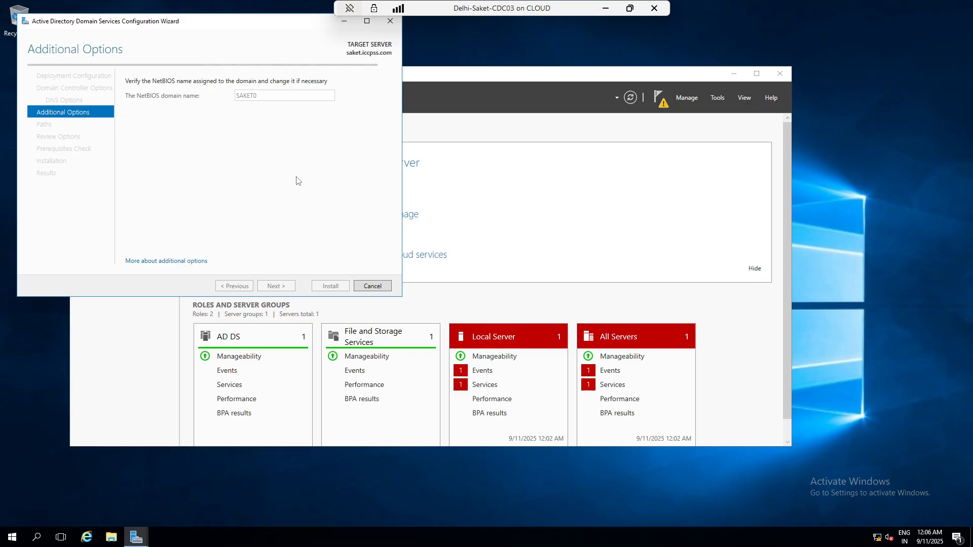
pyautogui.click(274, 287)
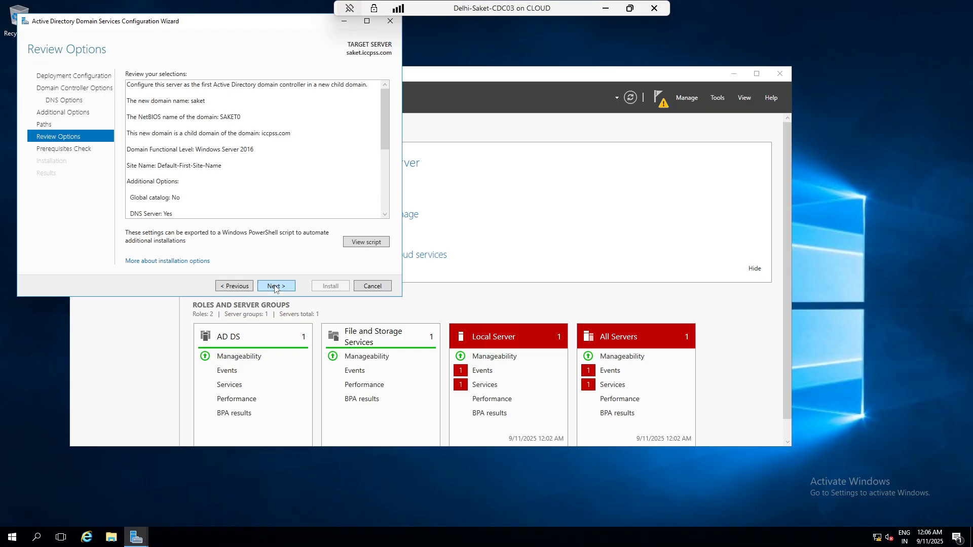
pyautogui.click(275, 287)
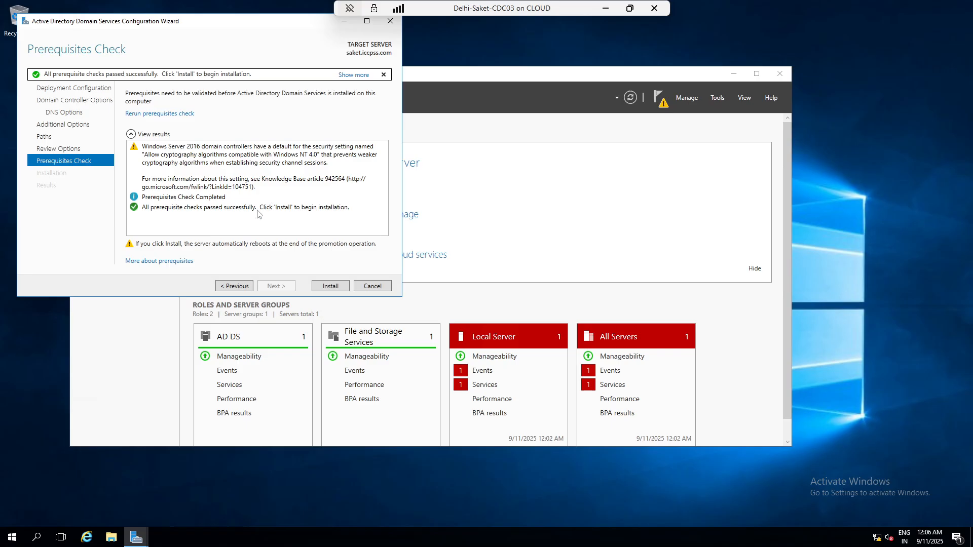
# - Install the saket child domain controller and minimize its console while it reboots
pyautogui.click(323, 287)
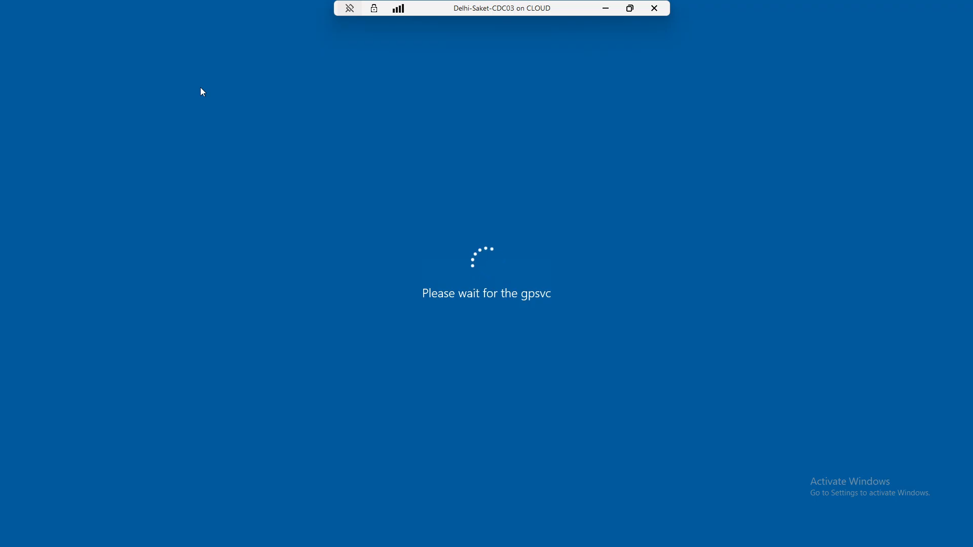
pyautogui.click(605, 7)
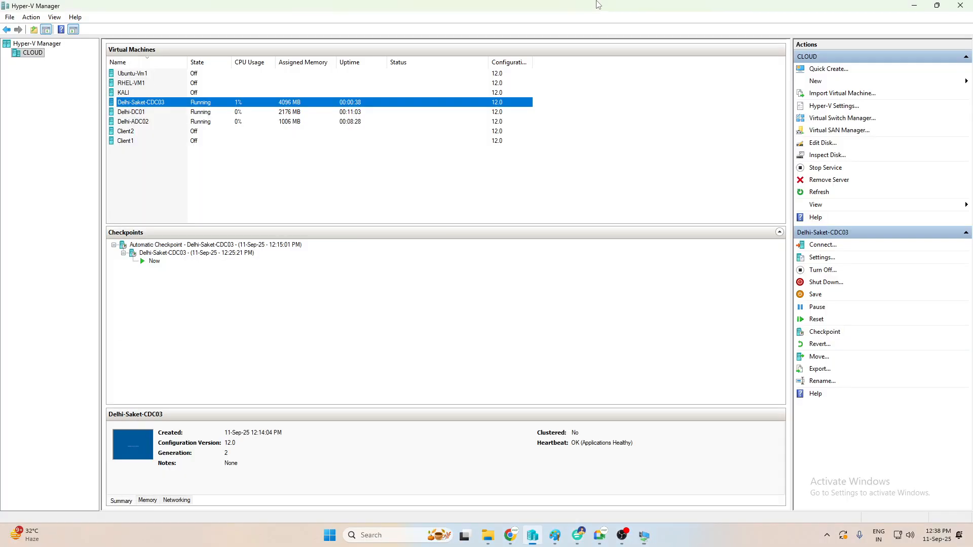
# - Turn off the Delhi-ADC02 virtual machine
pyautogui.click(145, 123)
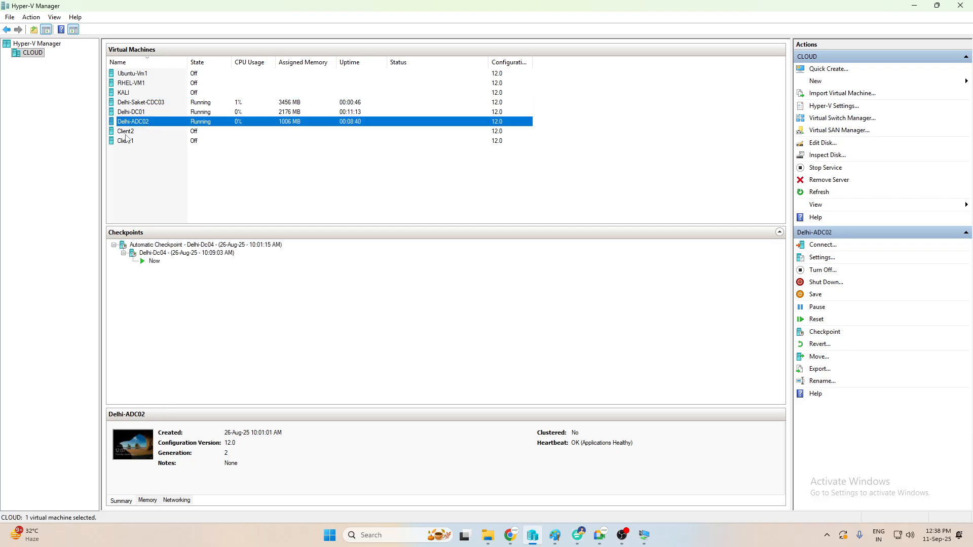
pyautogui.rightClick(153, 125)
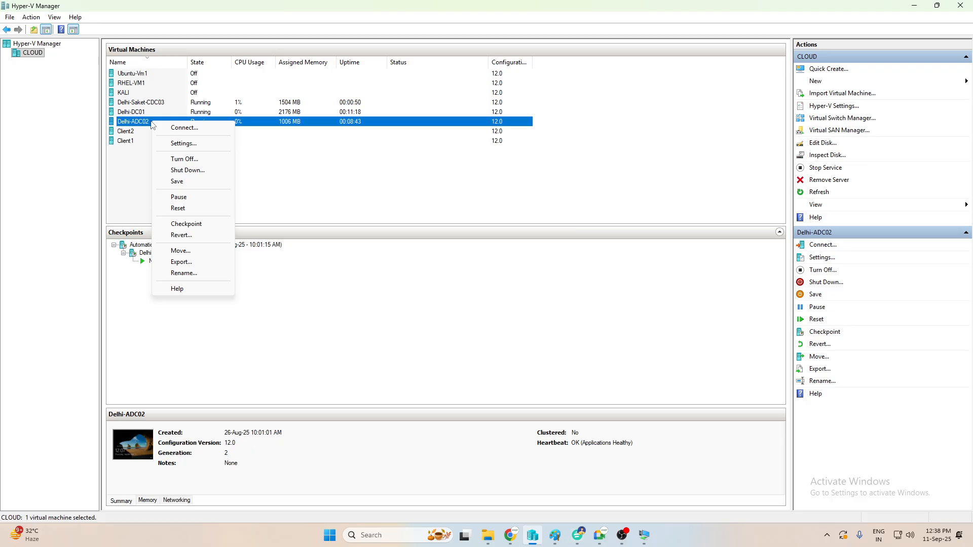
pyautogui.click(187, 160)
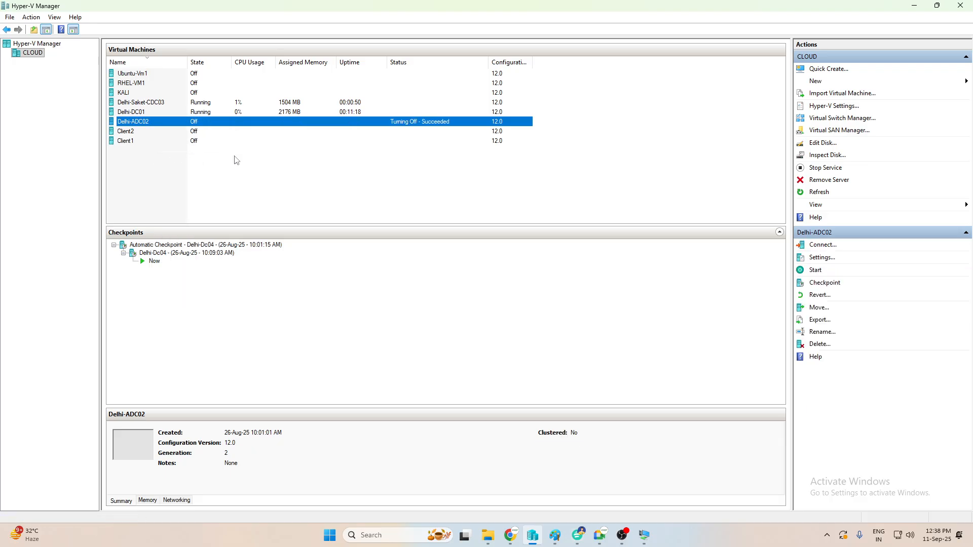
# - Start the Client1 virtual machine
pyautogui.rightClick(134, 144)
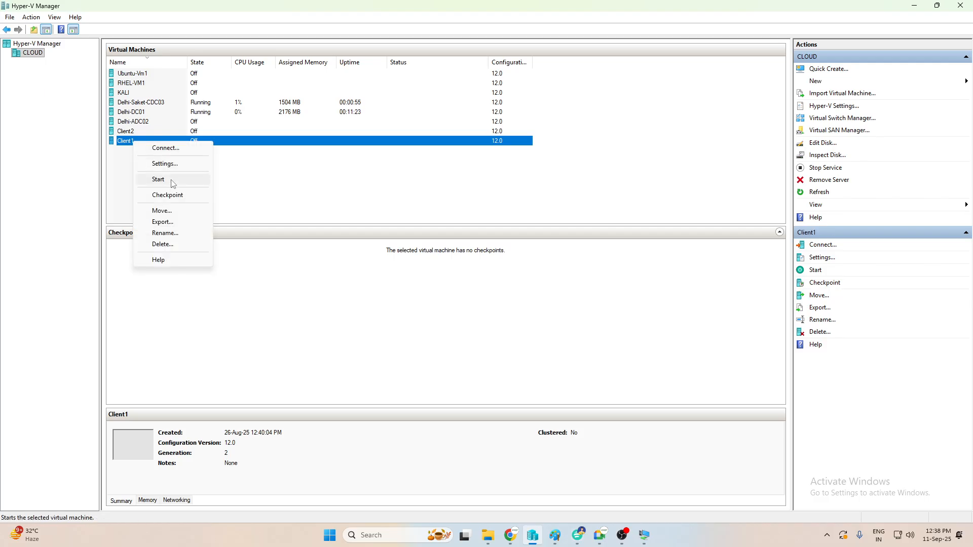
pyautogui.click(173, 194)
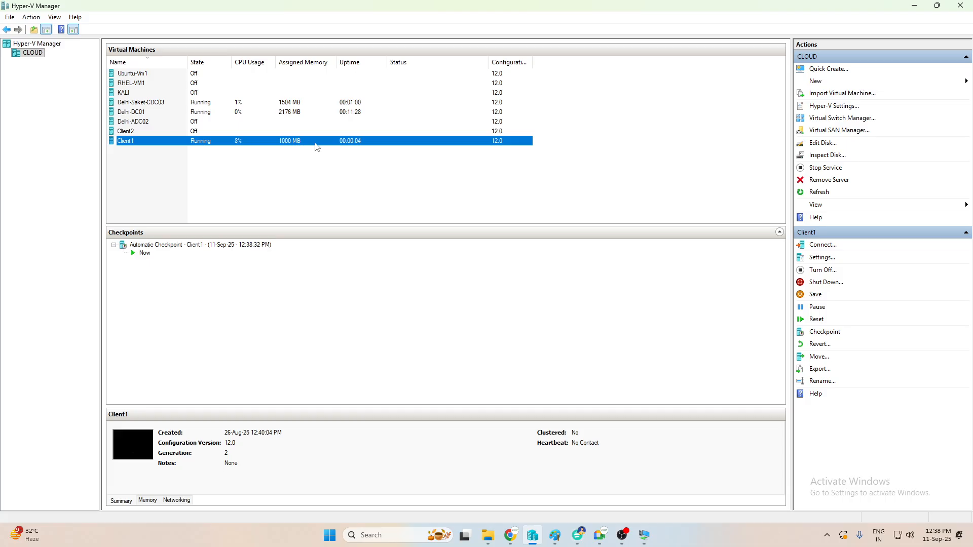
pyautogui.moveTo(646, 540)
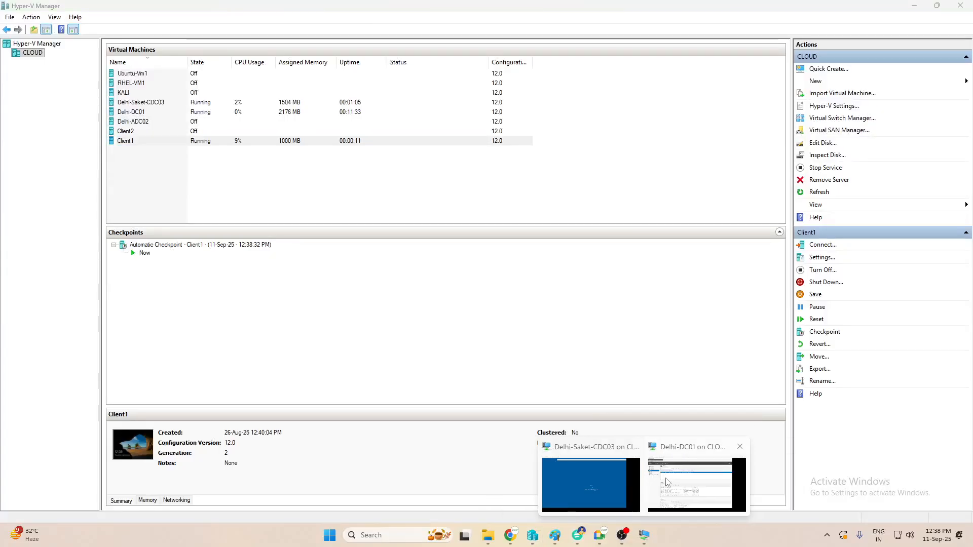
# - On Delhi-DC01, check that SAKET appears in iccpss.com's Computers container, then close the console
pyautogui.click(667, 482)
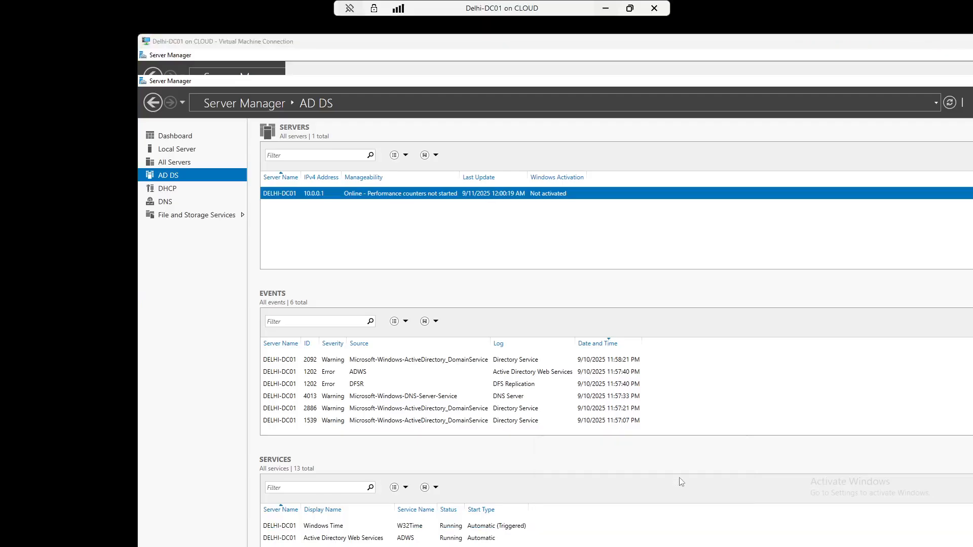
pyautogui.click(898, 29)
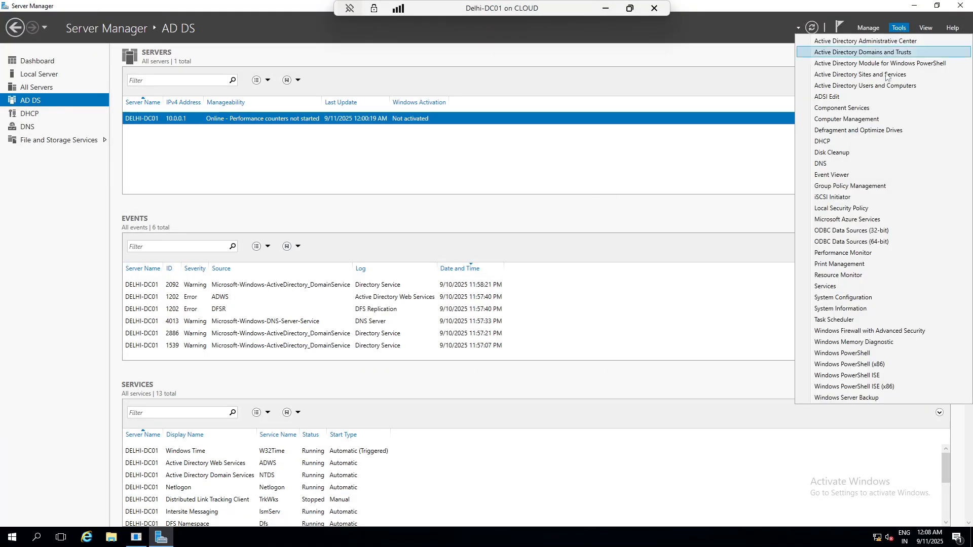
pyautogui.click(860, 86)
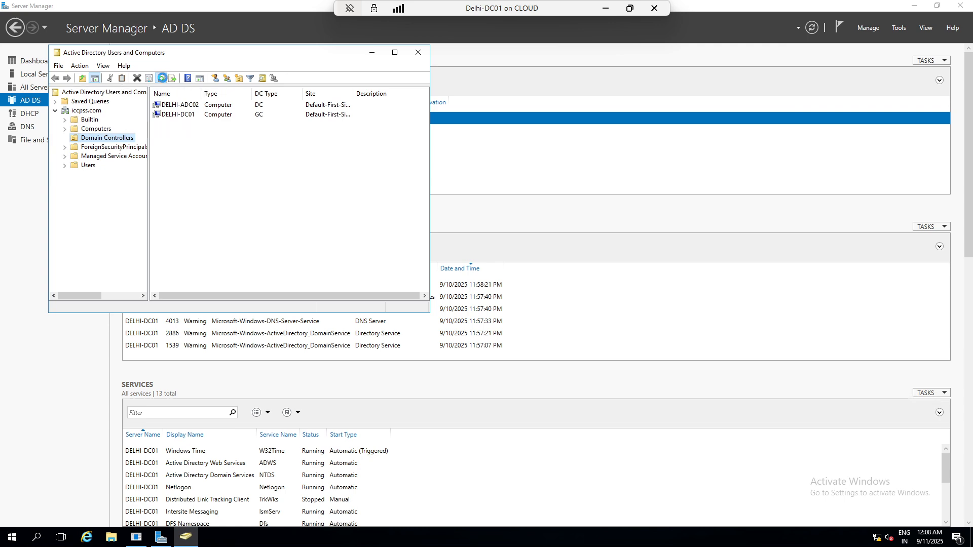
pyautogui.click(98, 128)
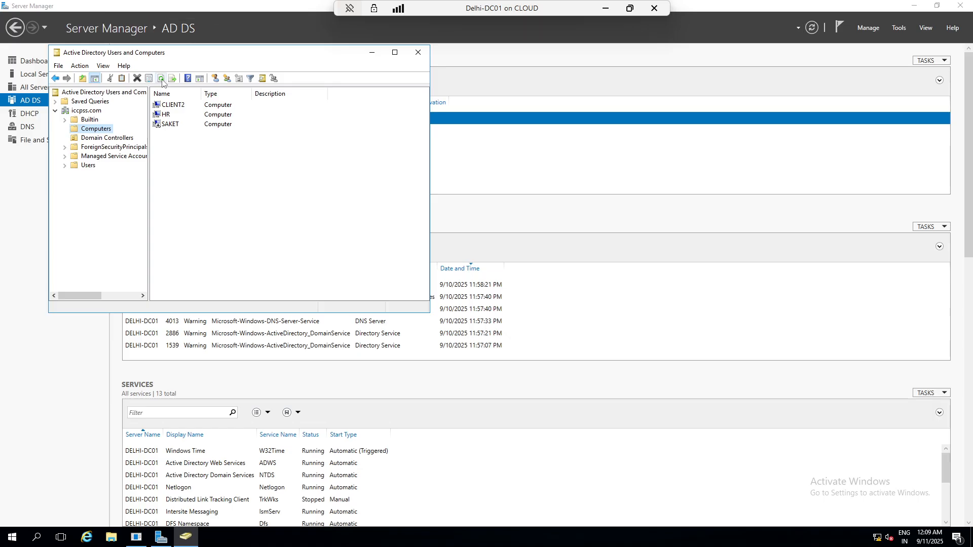
pyautogui.rightClick(175, 125)
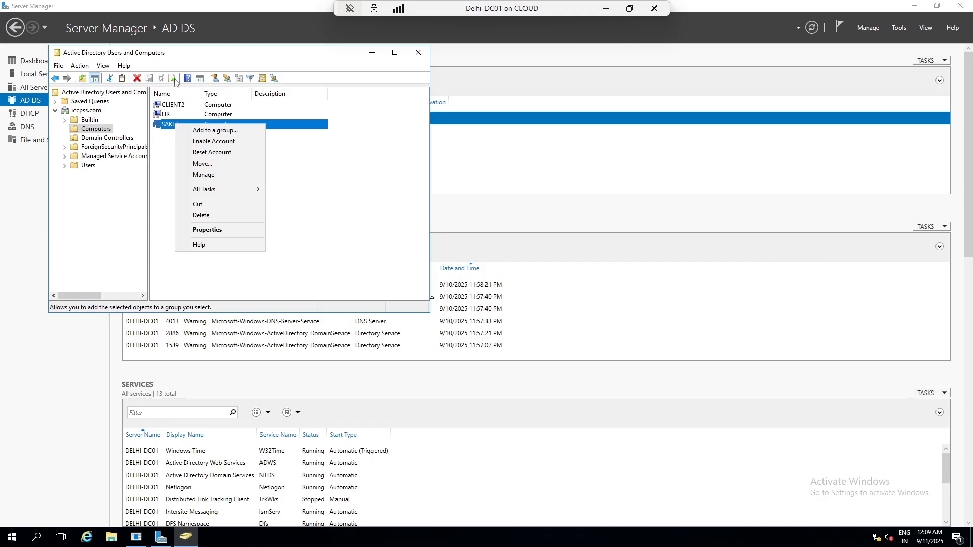
pyautogui.click(321, 173)
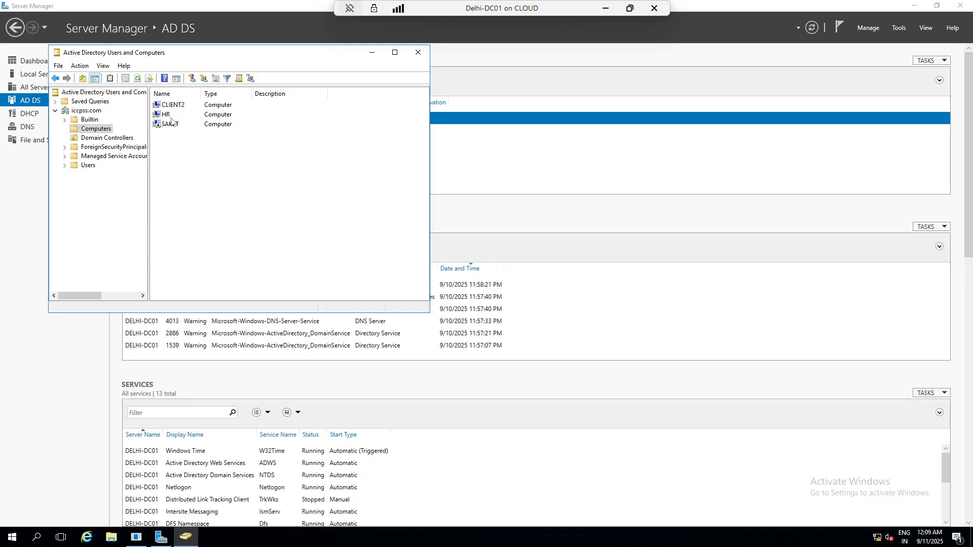
pyautogui.click(419, 53)
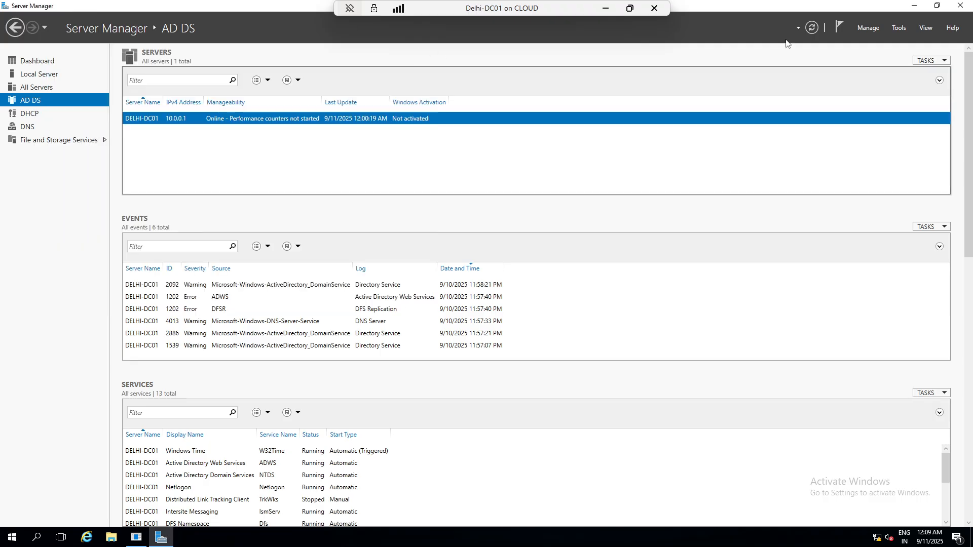
# - From Active Directory Domains and Trusts, view iccpss.com's computers and select the SAKET account
pyautogui.click(899, 28)
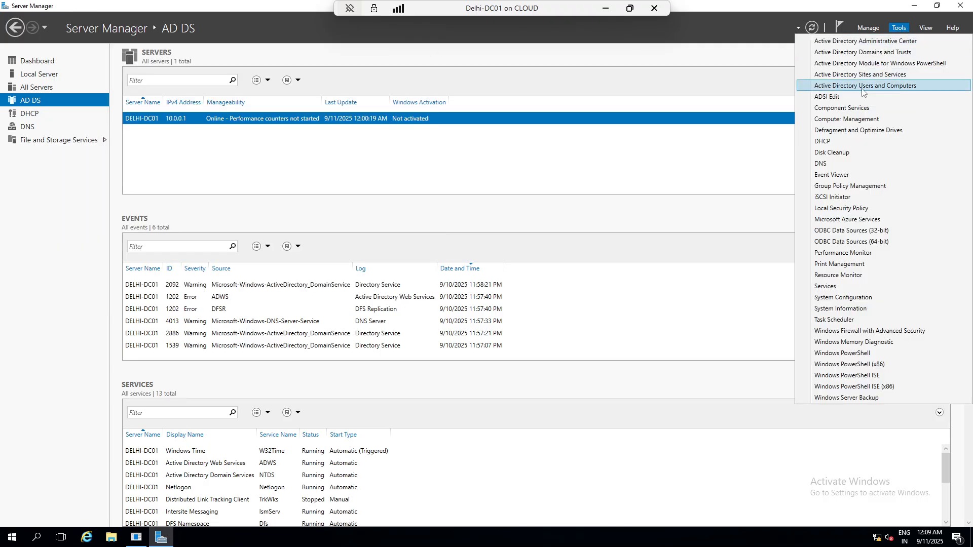
pyautogui.click(856, 52)
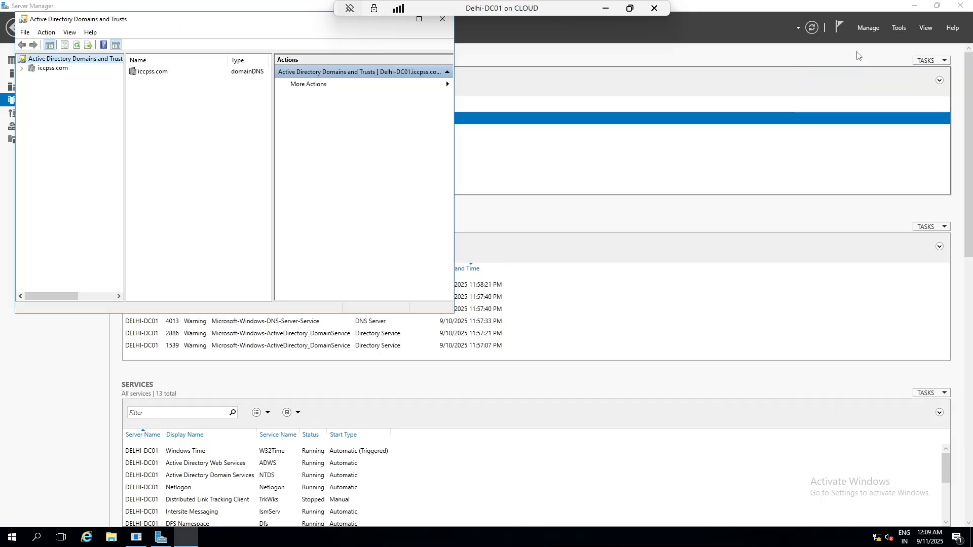
pyautogui.click(53, 68)
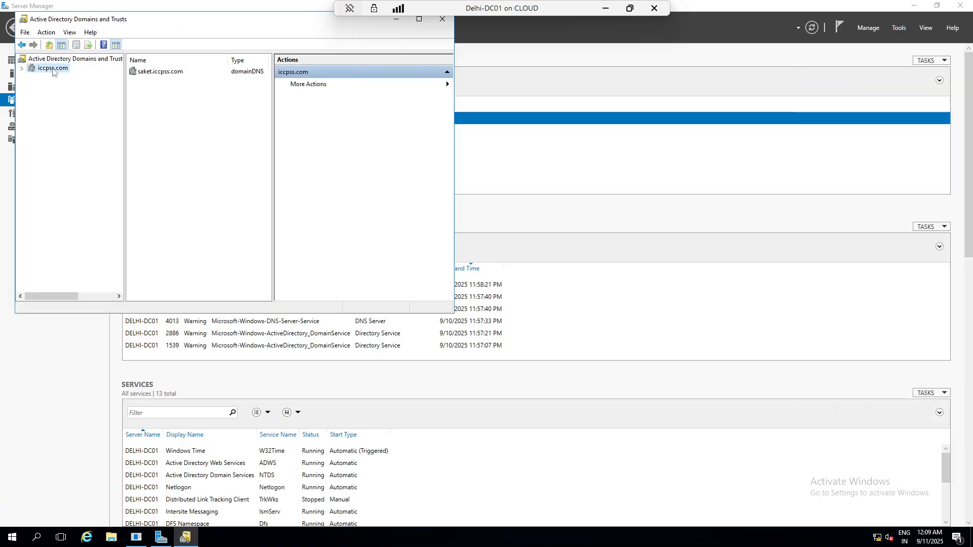
pyautogui.rightClick(53, 70)
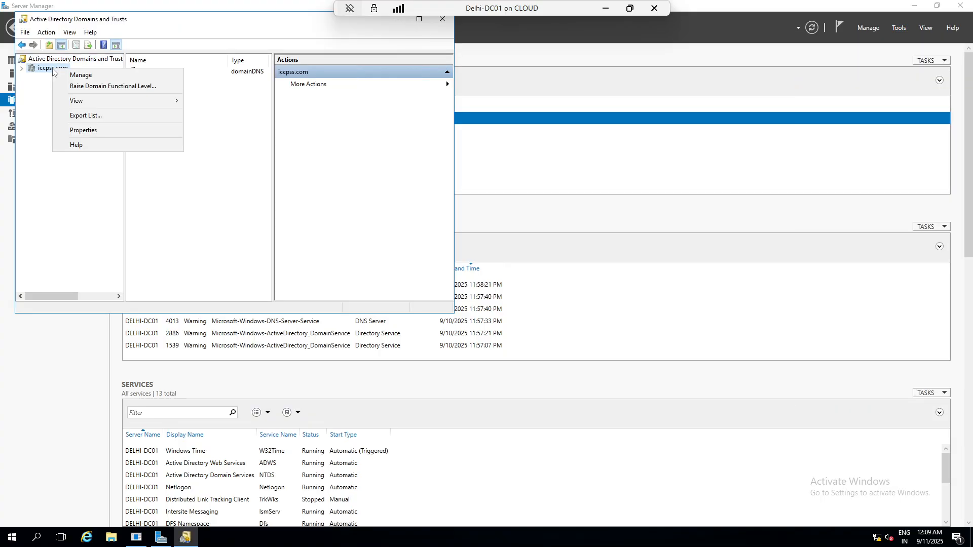
pyautogui.click(80, 75)
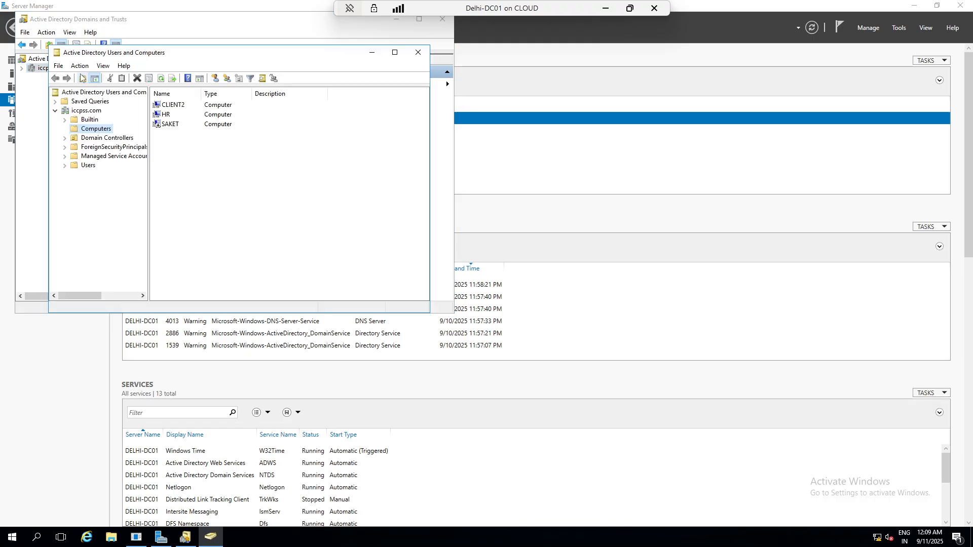
pyautogui.click(170, 126)
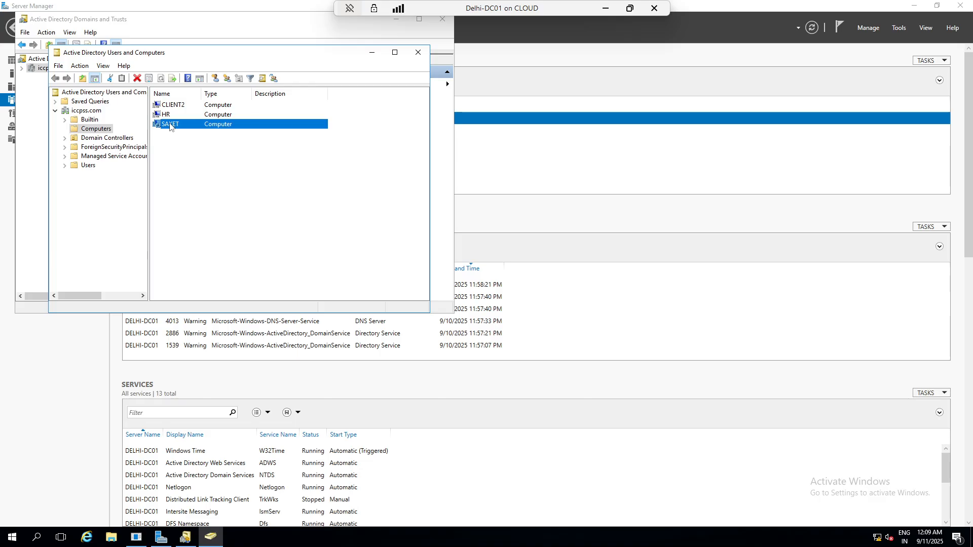
pyautogui.click(418, 52)
# - Review the forest settings, keep iccpss.com as root domain, and close Domains and Trusts
pyautogui.rightClick(51, 62)
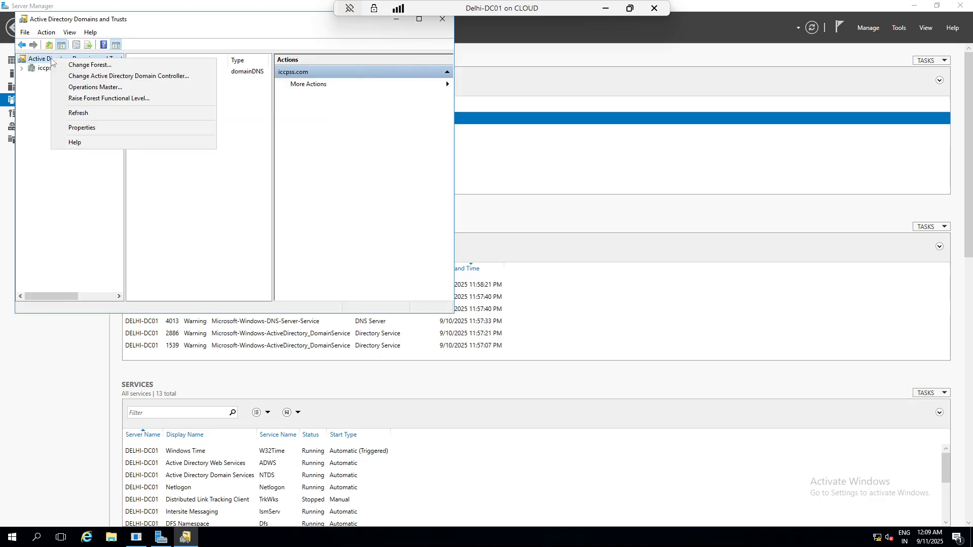
pyautogui.click(88, 65)
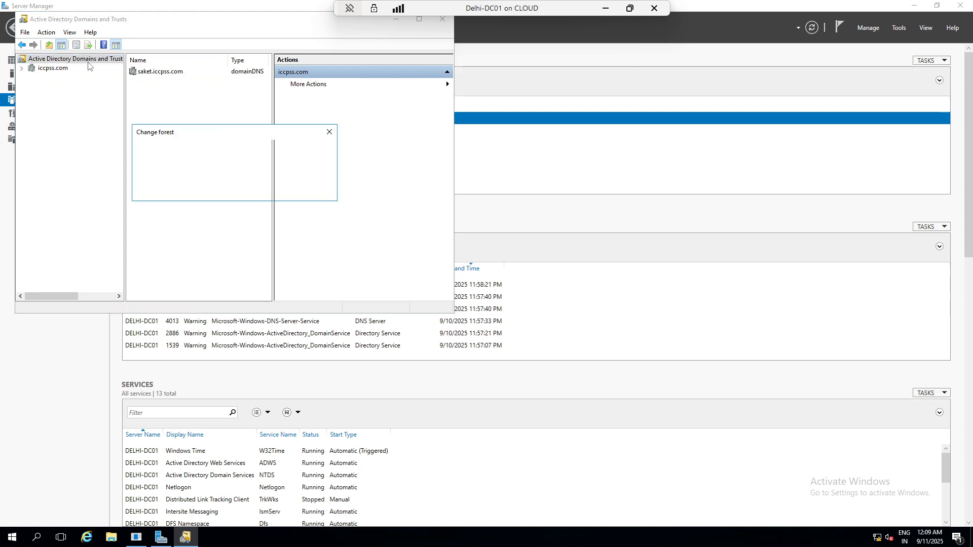
pyautogui.click(230, 152)
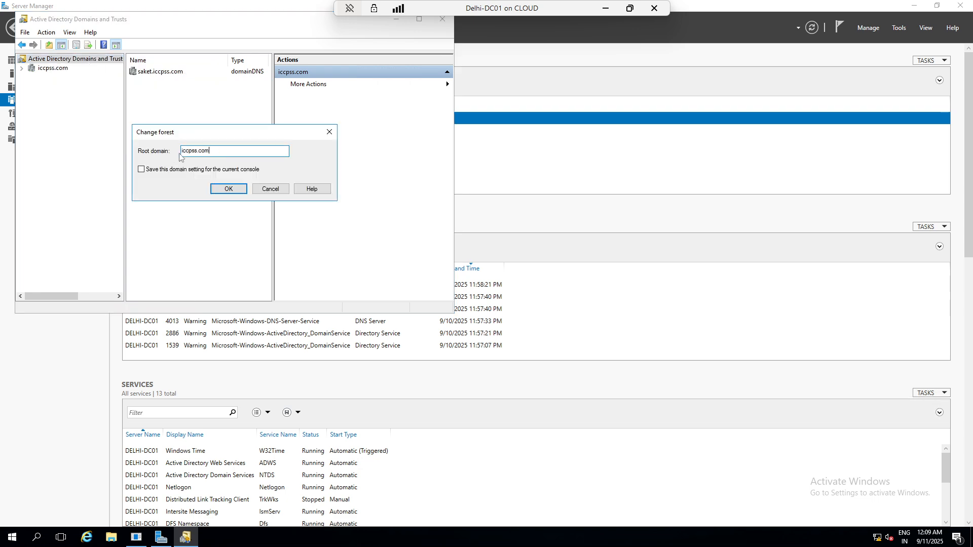
pyautogui.click(228, 189)
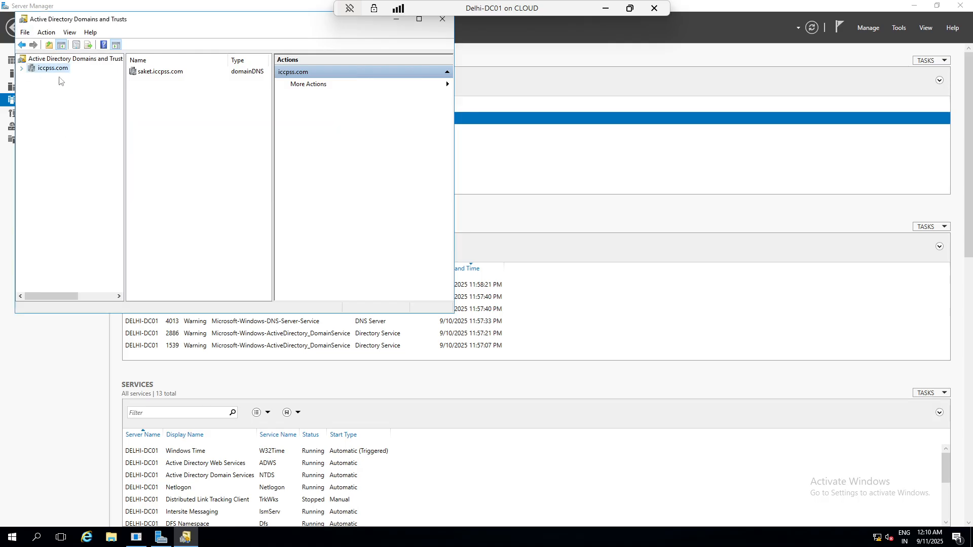
pyautogui.click(445, 22)
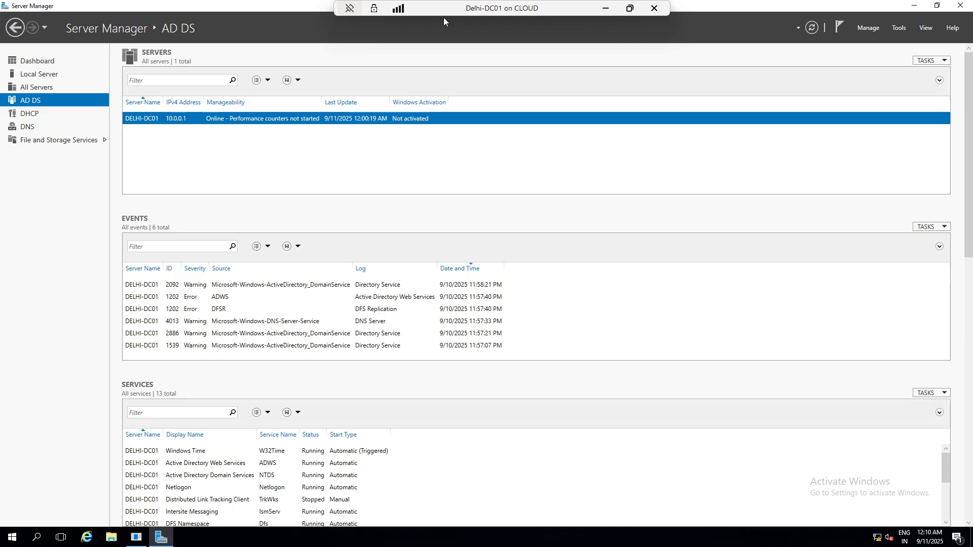
# - Browse the All Servers and AD DS pages, then minimise the Delhi-DC01 session to reach Hyper-V Manager
pyautogui.click(46, 90)
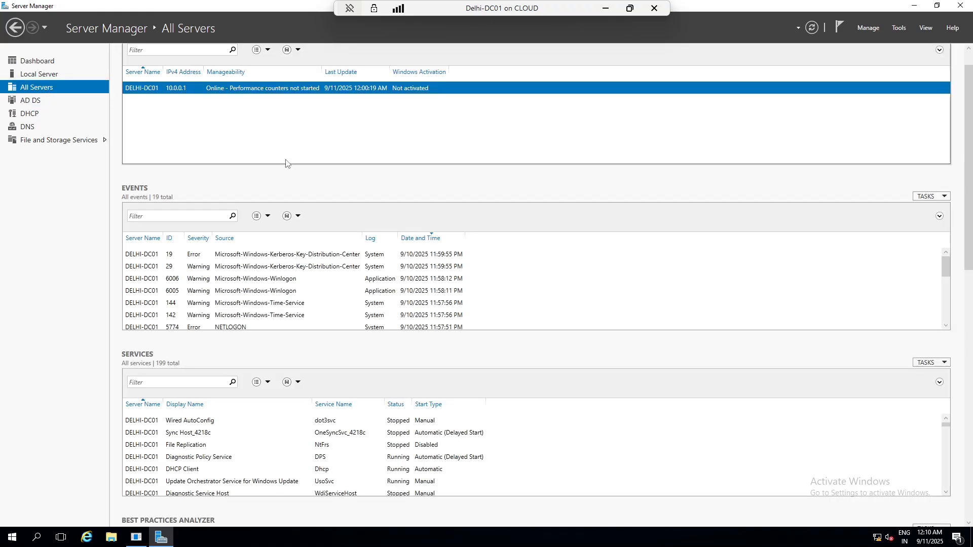
pyautogui.click(31, 101)
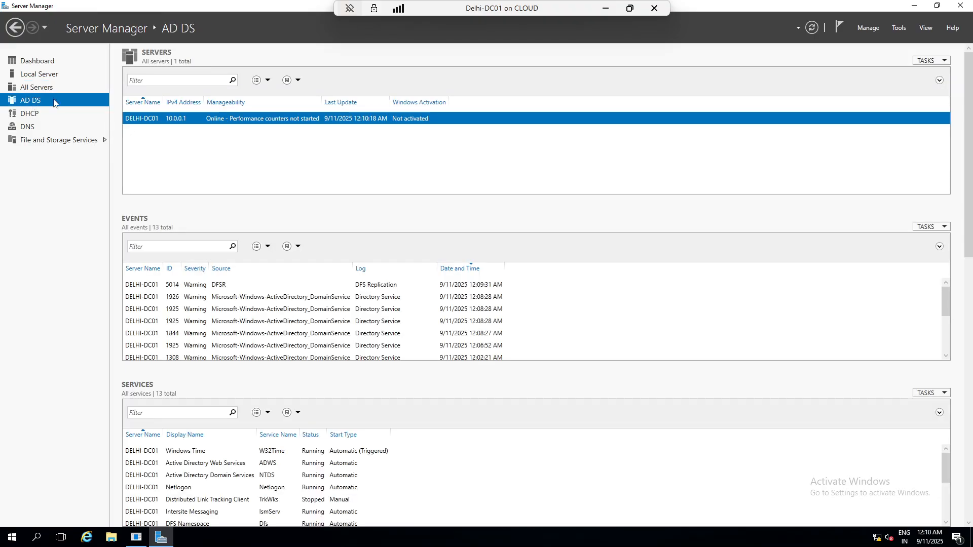
pyautogui.click(267, 81)
pyautogui.click(268, 83)
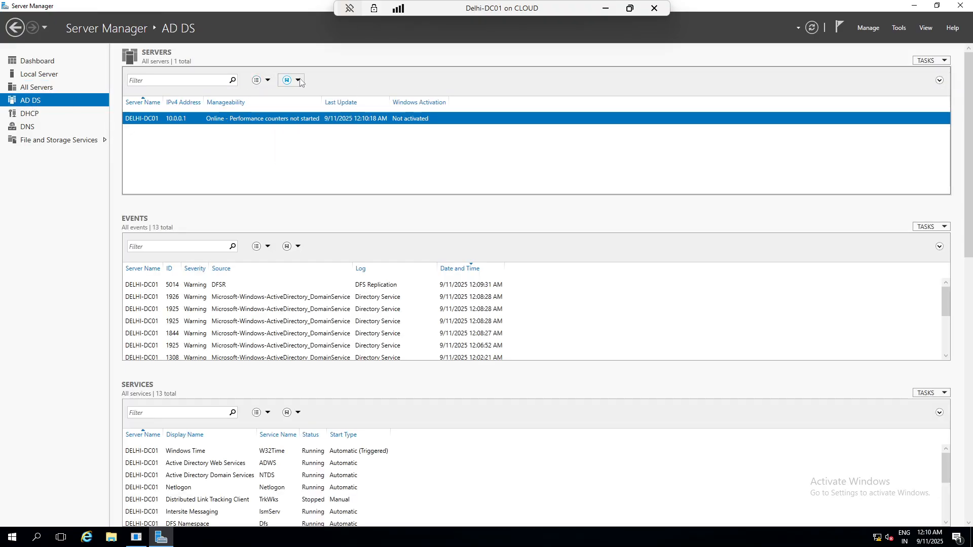
pyautogui.click(300, 81)
pyautogui.click(300, 81)
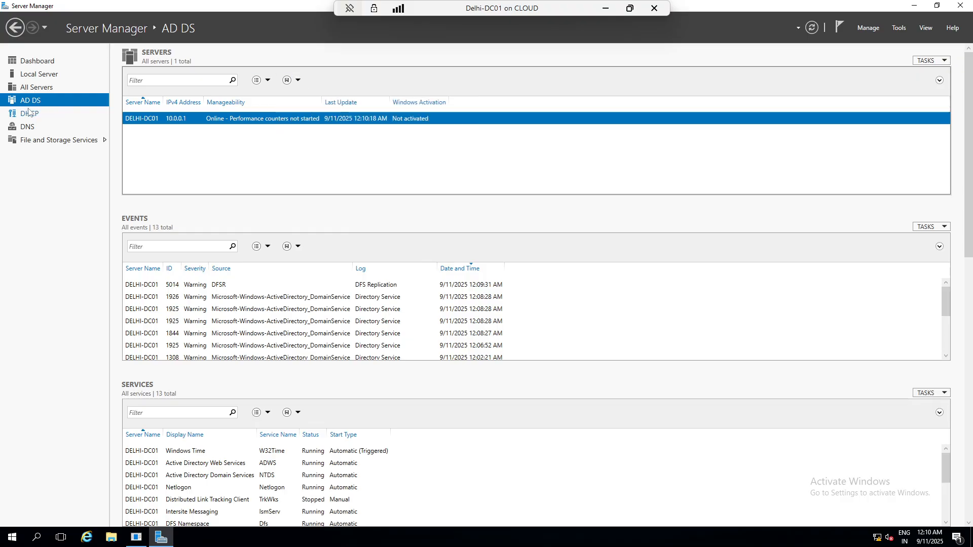
pyautogui.click(35, 88)
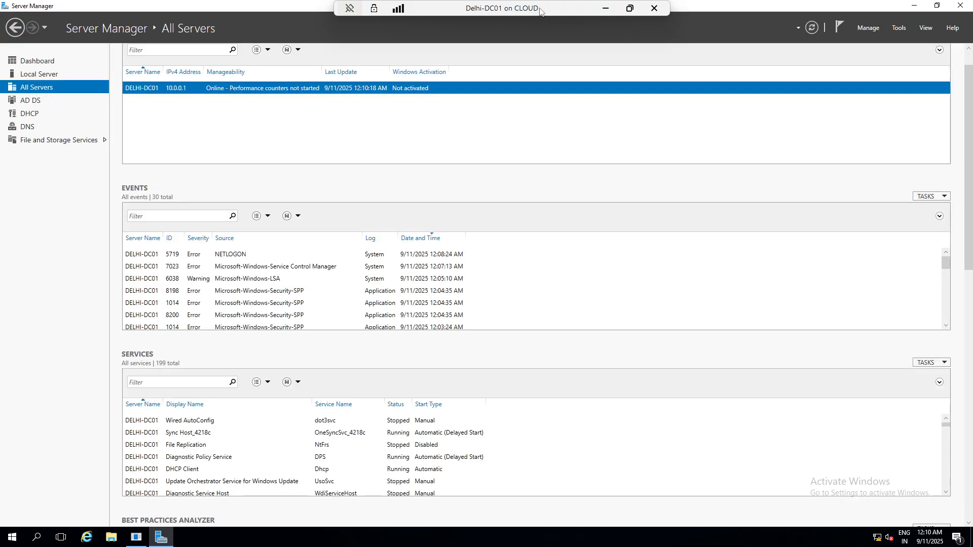
pyautogui.click(606, 8)
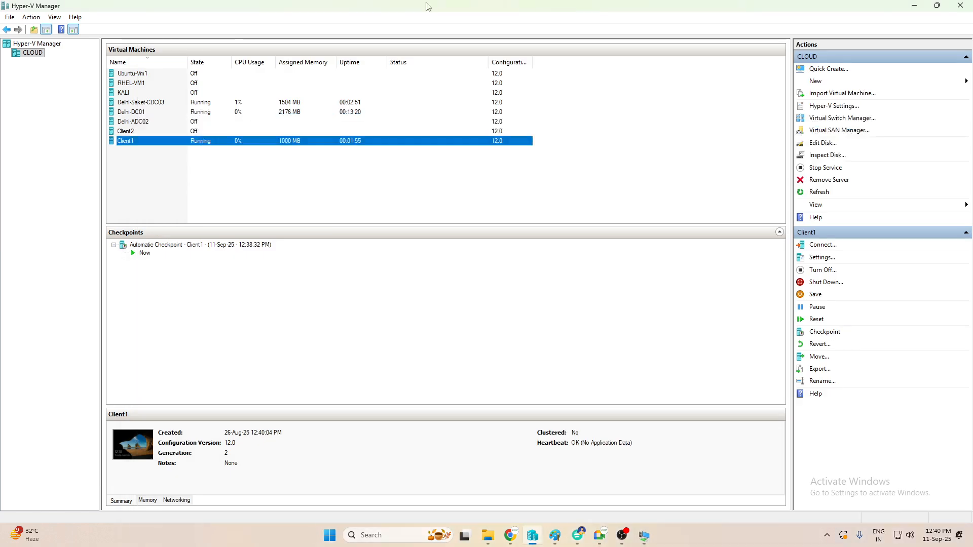
# - Change Delhi-ADC02's startup RAM from 2000 MB to 1000 MB in its settings
pyautogui.click(151, 122)
pyautogui.rightClick(151, 121)
pyautogui.click(165, 142)
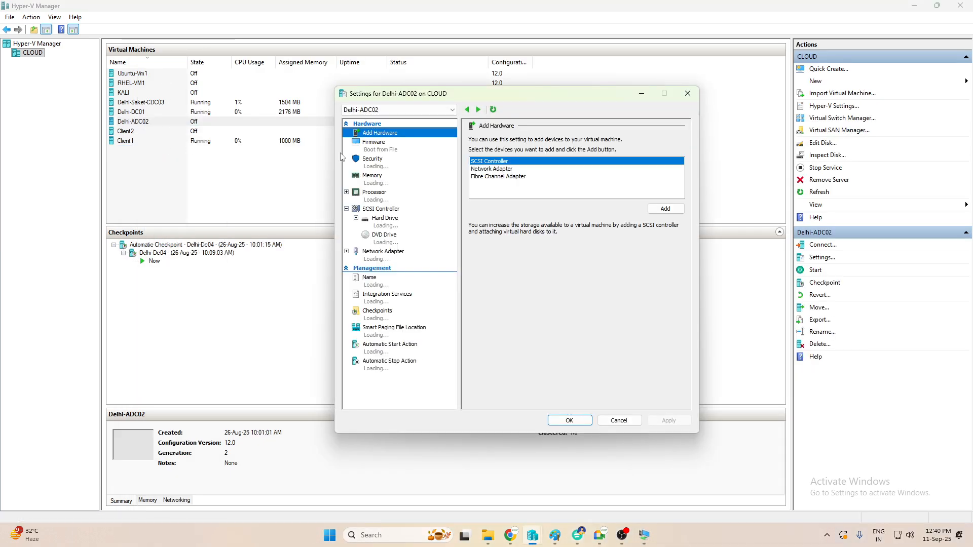
pyautogui.click(384, 180)
pyautogui.click(555, 152)
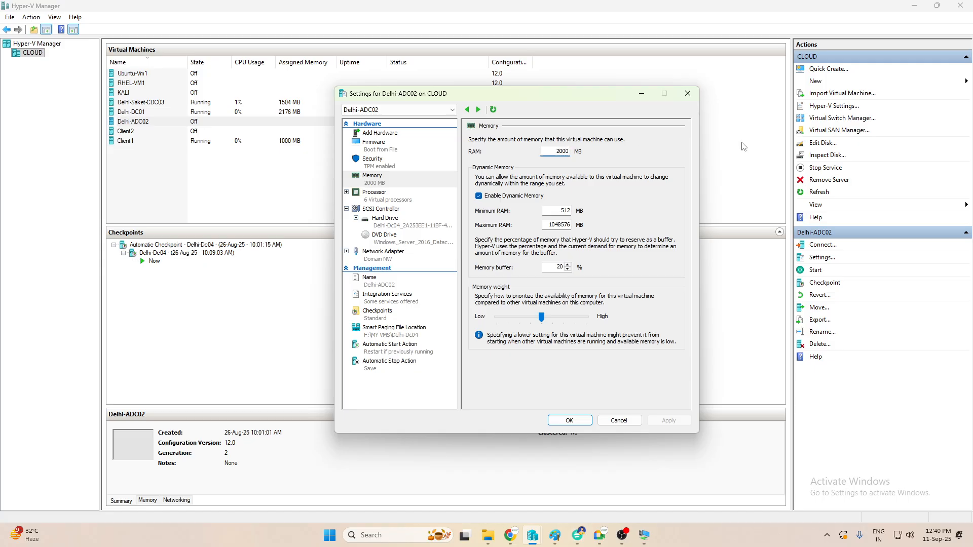
pyautogui.press('BackSpace')
pyautogui.press('BackSpace')
pyautogui.press('BackSpace')
pyautogui.press('BackSpace')
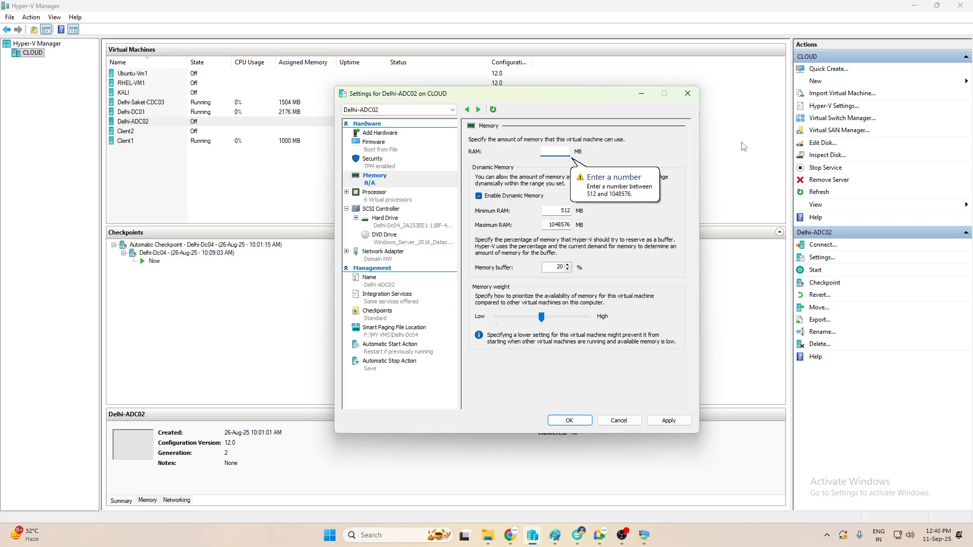
pyautogui.write('1000')
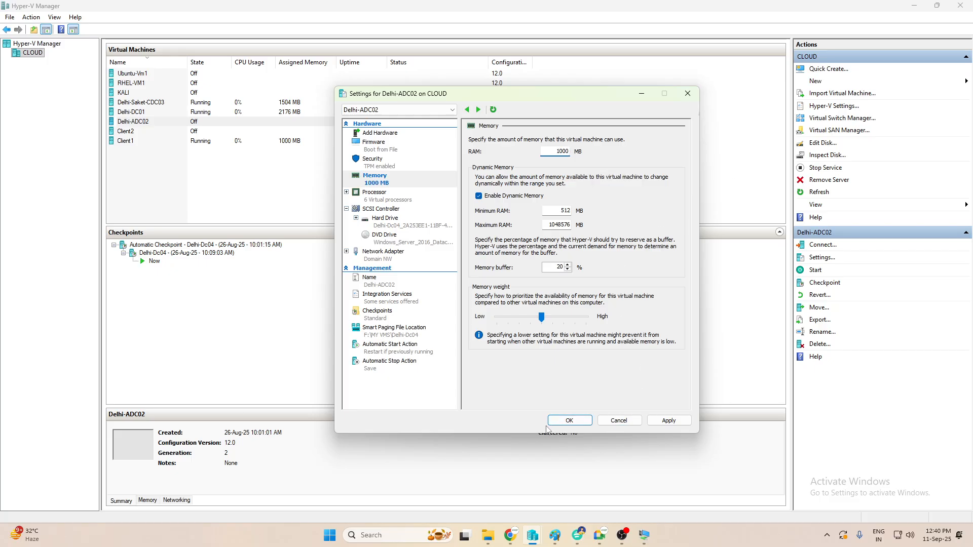
pyautogui.click(567, 422)
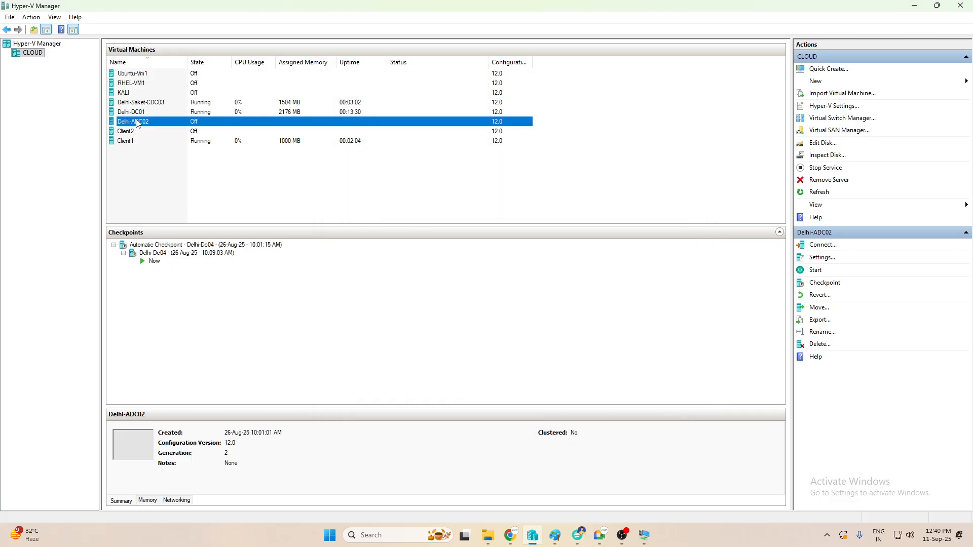
# - Start Delhi-ADC02 and minimise Hyper-V Manager to the desktop
pyautogui.rightClick(133, 122)
pyautogui.click(177, 159)
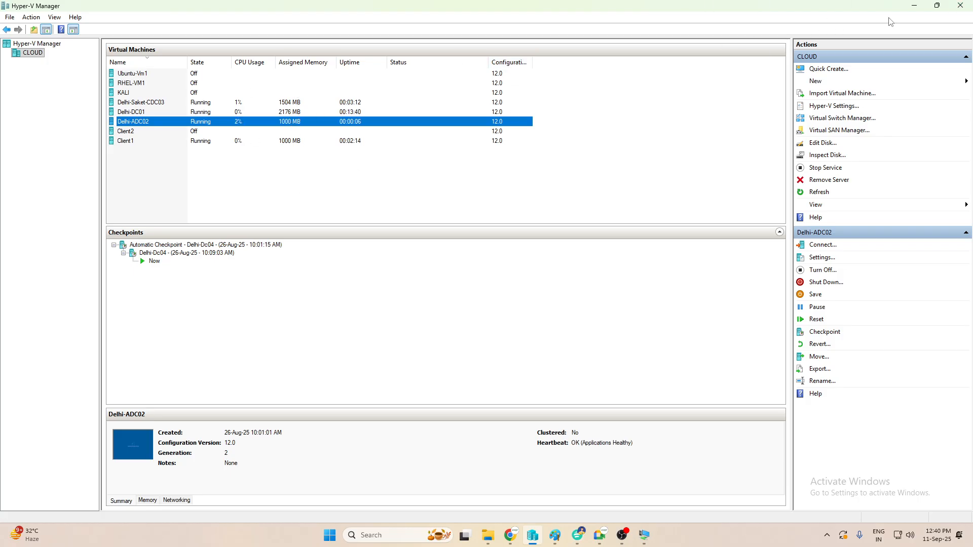
pyautogui.click(914, 8)
# - Bring up the Delhi-Saket-CDC03 console from the VM Connection taskbar preview
pyautogui.moveTo(650, 540)
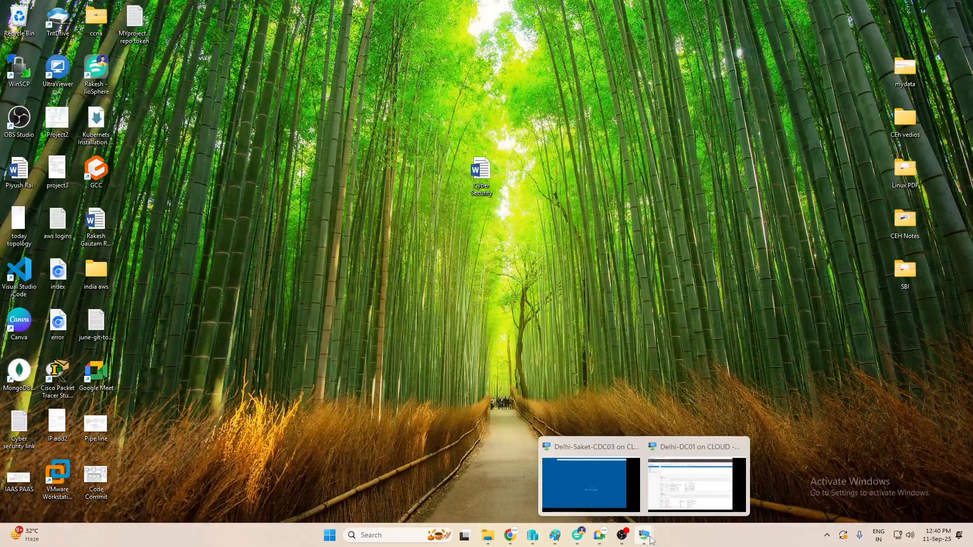
pyautogui.click(584, 475)
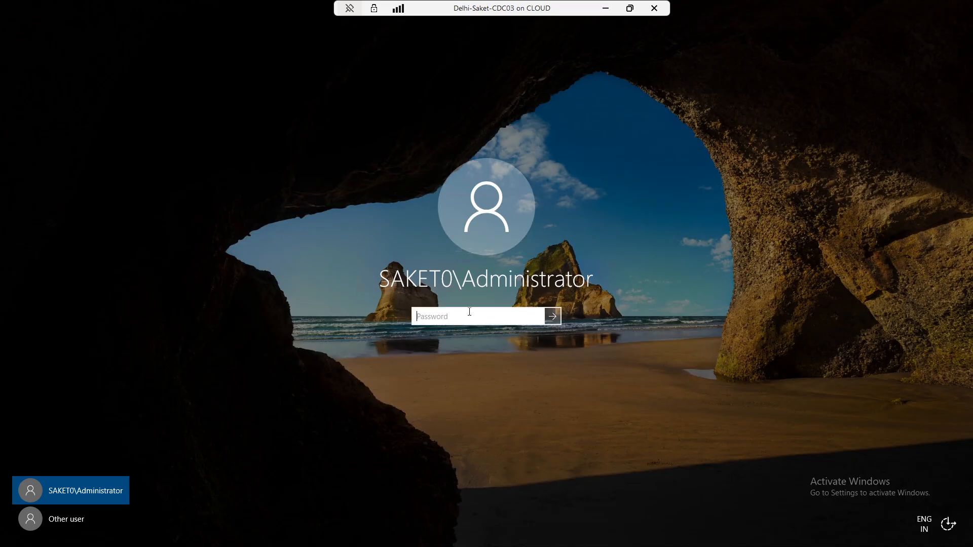
# - Enter the SAKET0\Administrator password to sign in to Delhi-Saket-CDC03
pyautogui.write('****')
pyautogui.write('*****')
pyautogui.press('Return')
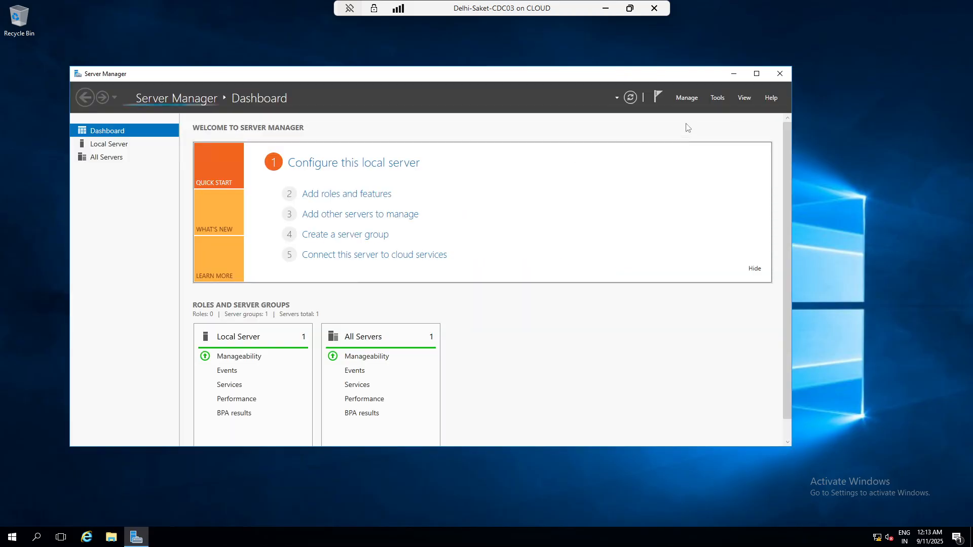
# - Open Server Manager's Tools menu on Delhi-Saket-CDC03
pyautogui.click(715, 98)
# - Launch Active Directory Users and Computers, expand saket.iccpss.com and select its empty Computers container
pyautogui.click(754, 156)
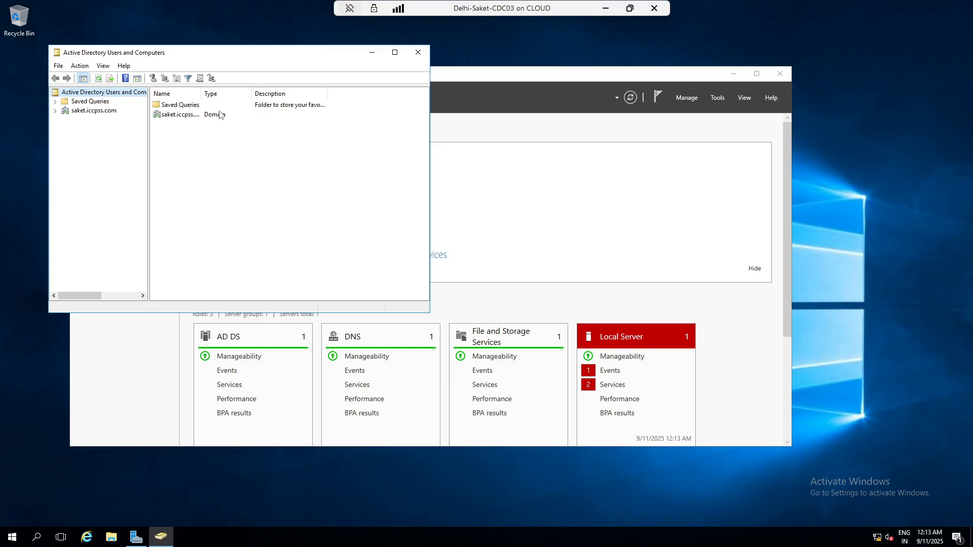
pyautogui.click(55, 111)
pyautogui.click(89, 111)
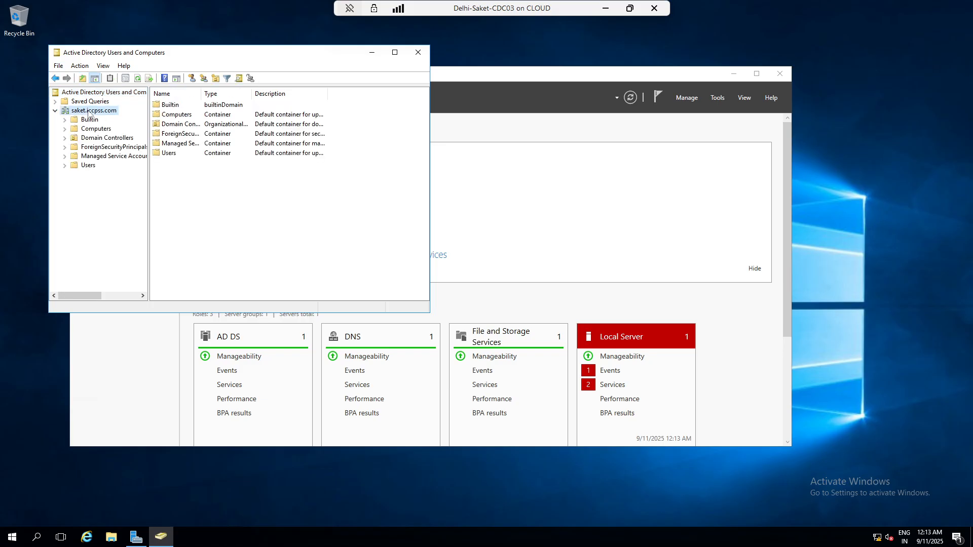
pyautogui.click(92, 129)
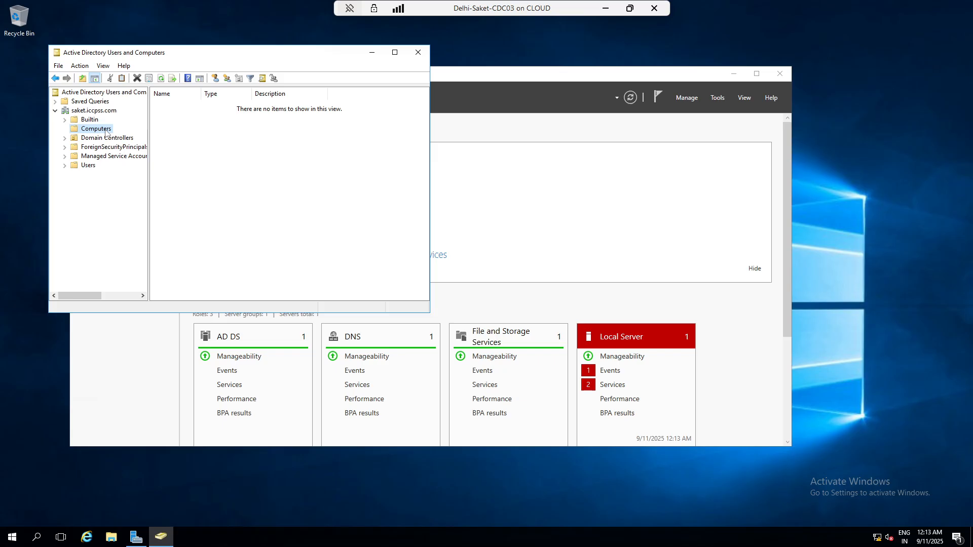
# - Start a new user with first name and logon name 'gautam'
pyautogui.click(215, 78)
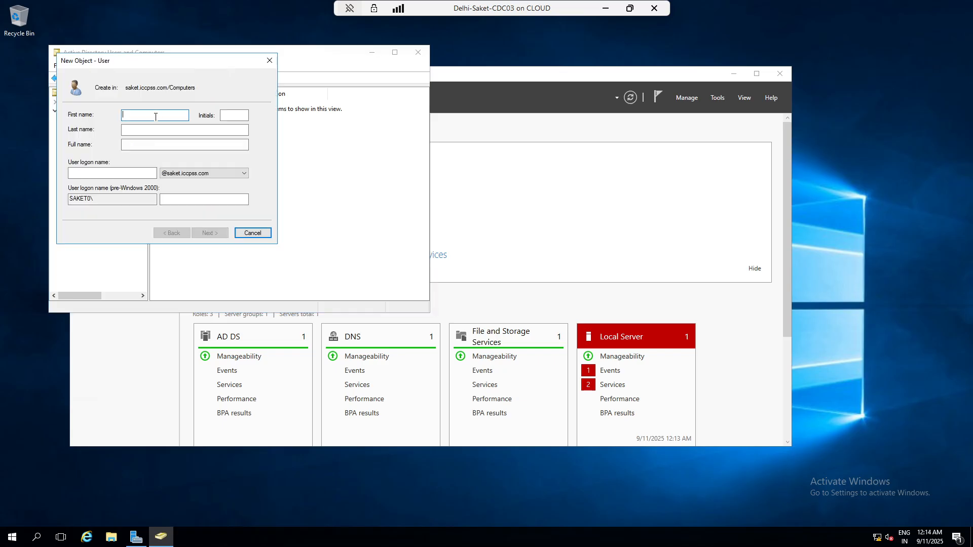
pyautogui.write('gautam')
pyautogui.press('Tab')
pyautogui.press('Tab')
pyautogui.press('Tab')
pyautogui.press('Tab')
pyautogui.write('g')
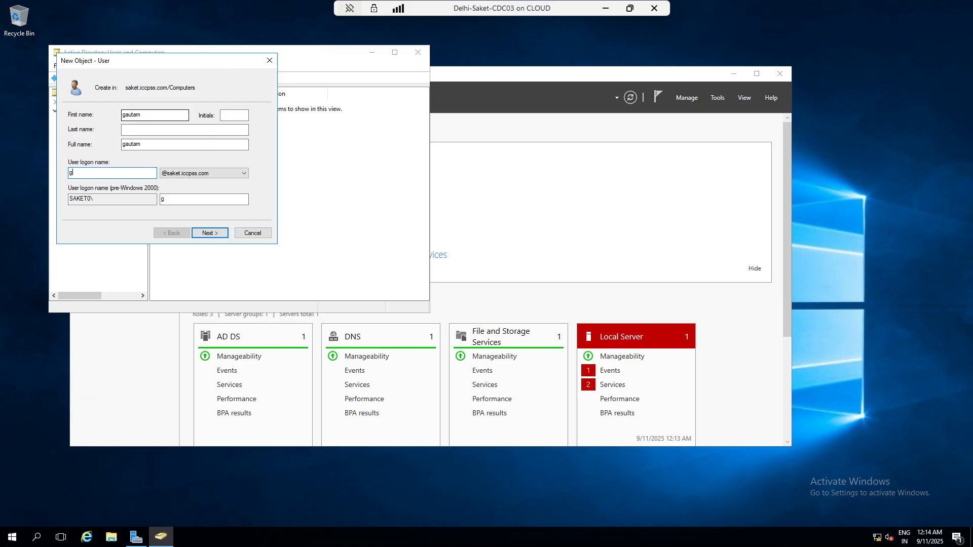
pyautogui.write('autam')
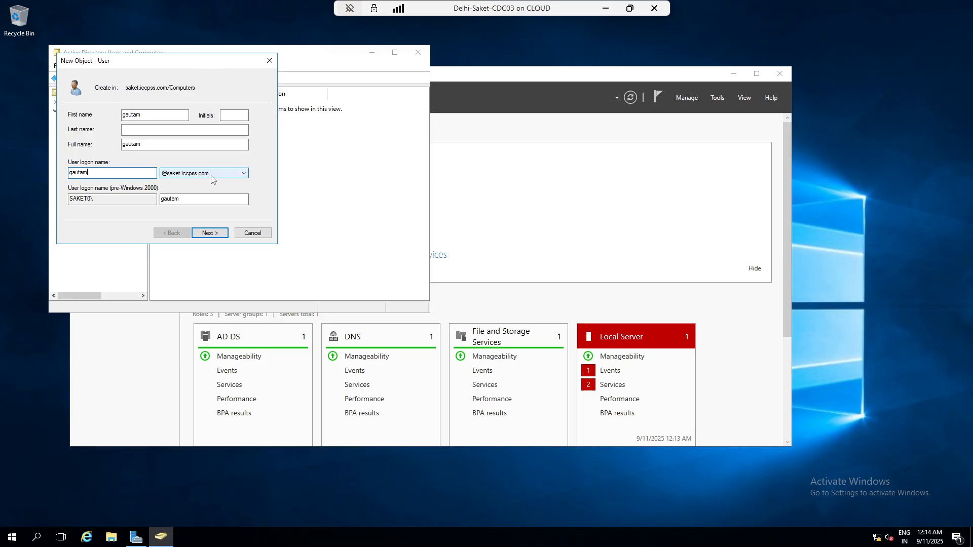
pyautogui.click(208, 236)
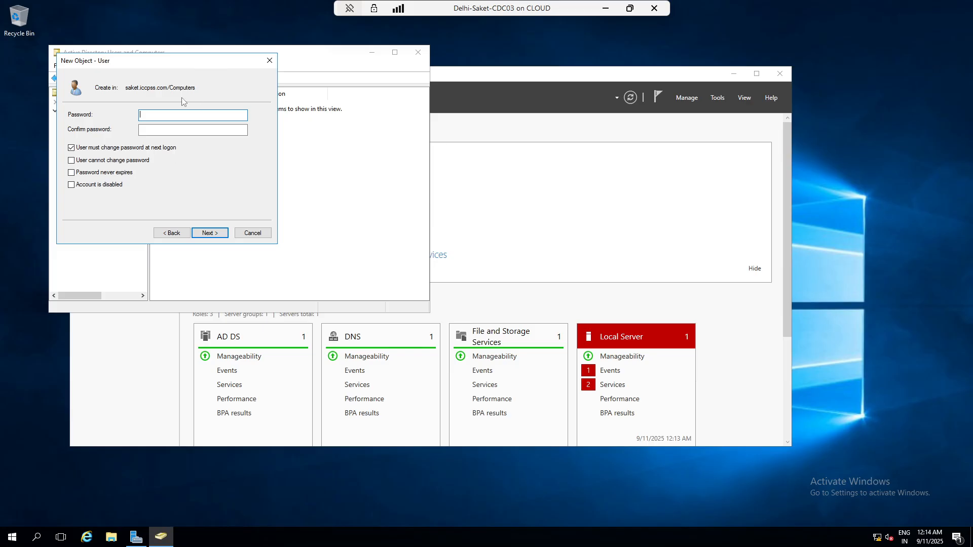
# - Set gautam's password, never expiring and no change required at next logon, and finish creating the user
pyautogui.click(143, 148)
pyautogui.click(107, 173)
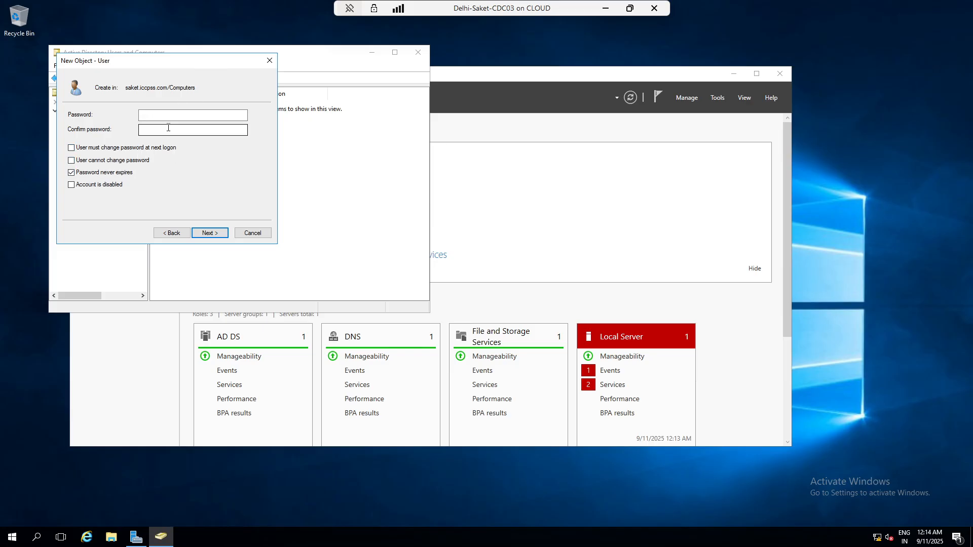
pyautogui.click(177, 120)
pyautogui.write('***')
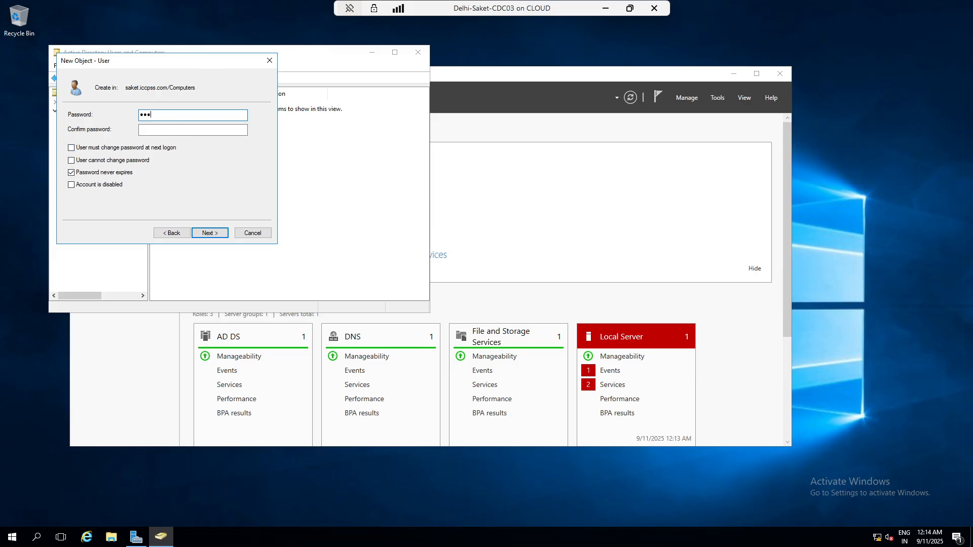
pyautogui.press('BackSpace')
pyautogui.press('BackSpace')
pyautogui.press('BackSpace')
pyautogui.write('****')
pyautogui.press('BackSpace')
pyautogui.press('BackSpace')
pyautogui.press('BackSpace')
pyautogui.press('BackSpace')
pyautogui.write('*********')
pyautogui.press('Tab')
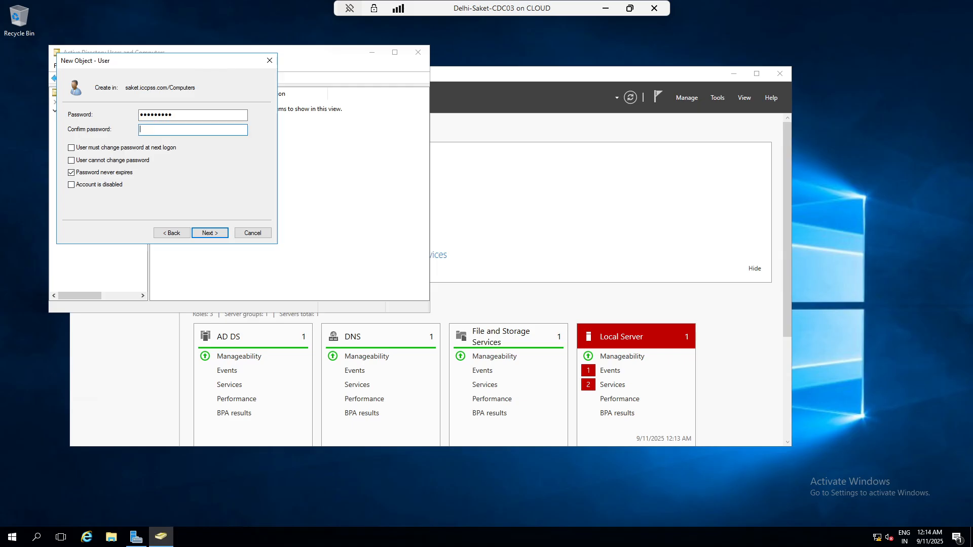
pyautogui.write('*********')
pyautogui.click(207, 232)
pyautogui.click(209, 233)
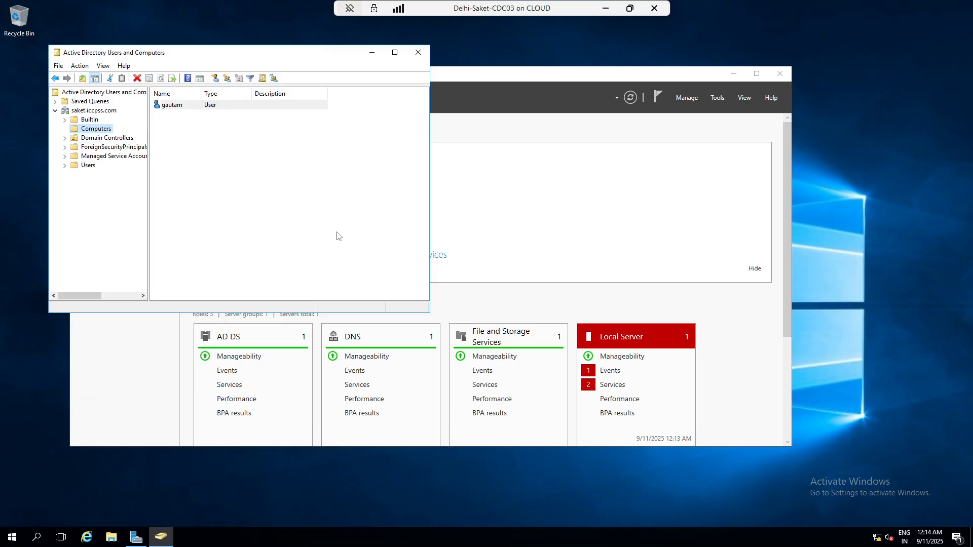
# - Compare the Computers and Users containers of saket.iccpss.com
pyautogui.click(254, 217)
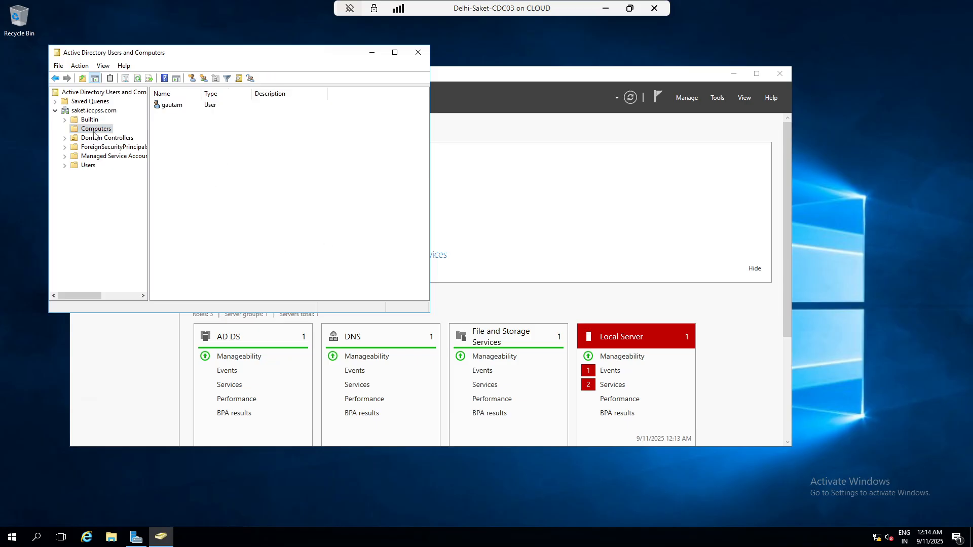
pyautogui.click(95, 130)
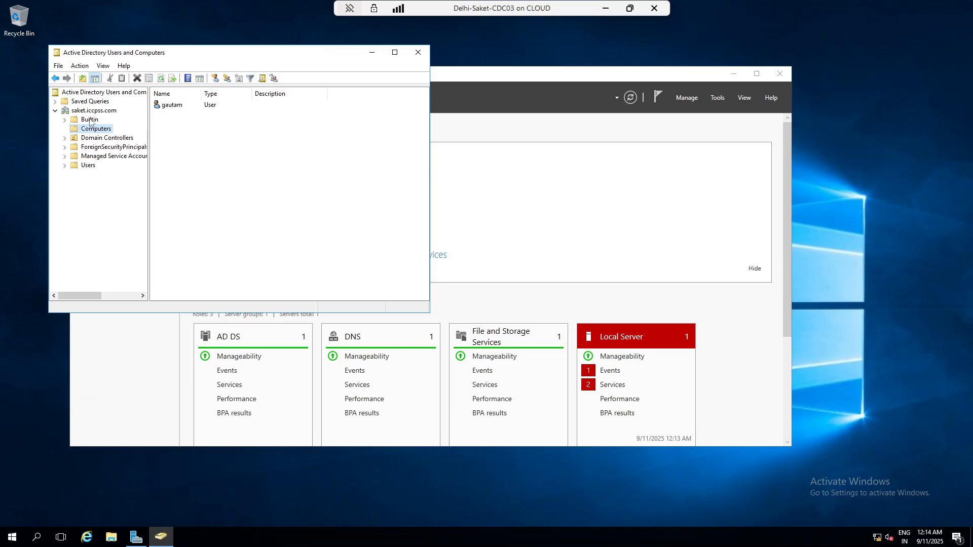
pyautogui.click(89, 167)
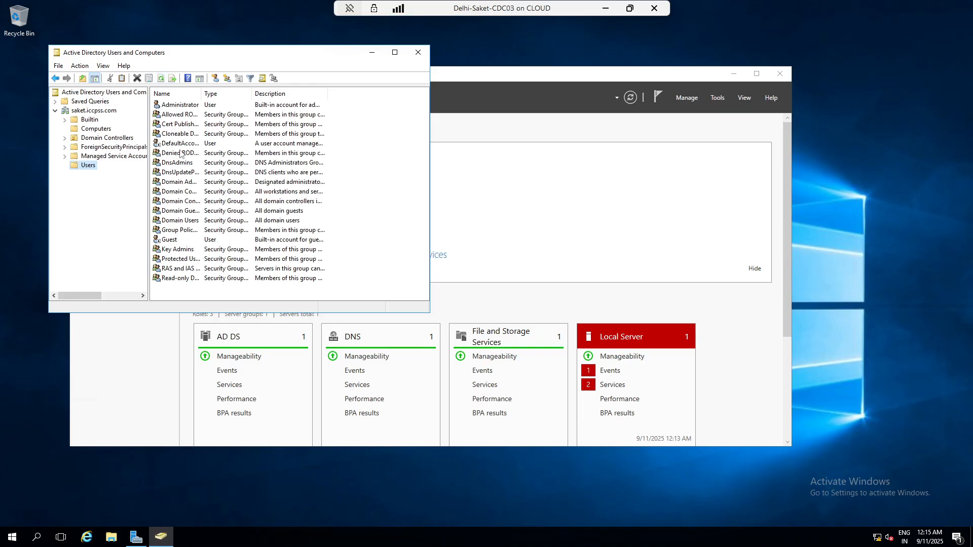
pyautogui.click(100, 129)
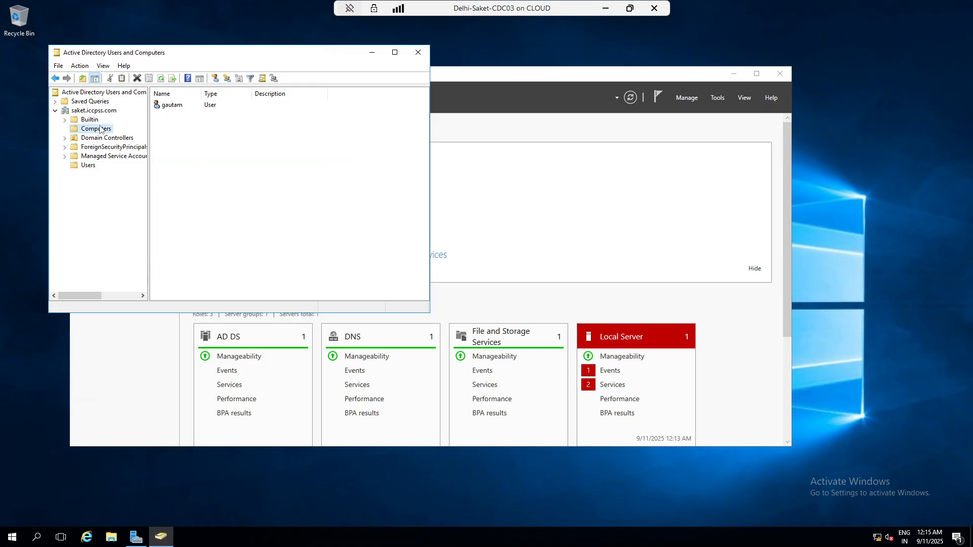
# - Move gautam from Computers into the Users container and confirm it appears there
pyautogui.rightClick(172, 105)
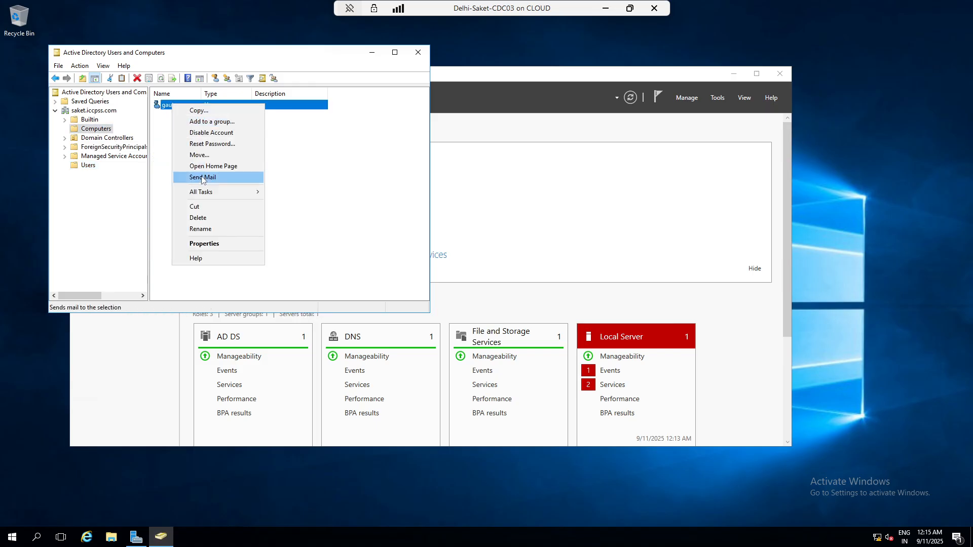
pyautogui.click(213, 155)
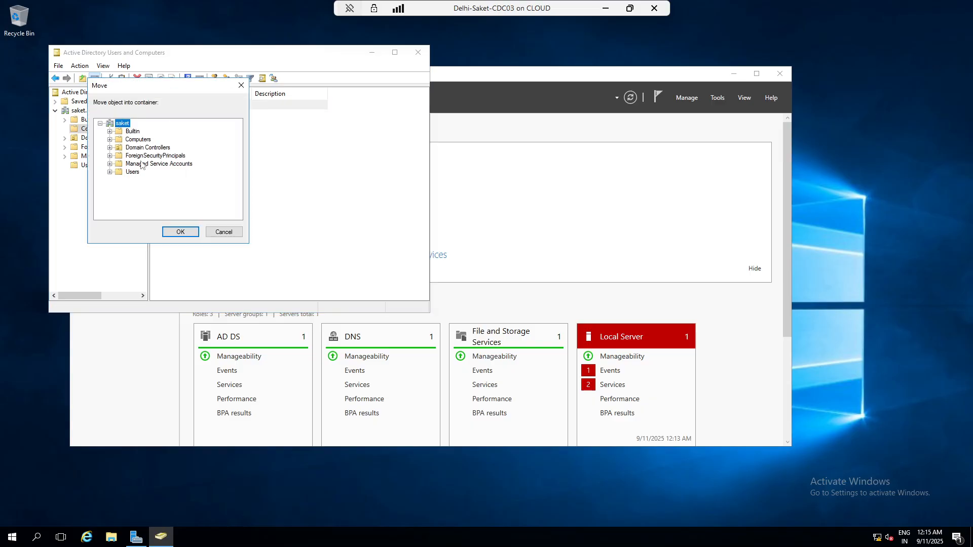
pyautogui.click(122, 172)
pyautogui.click(181, 232)
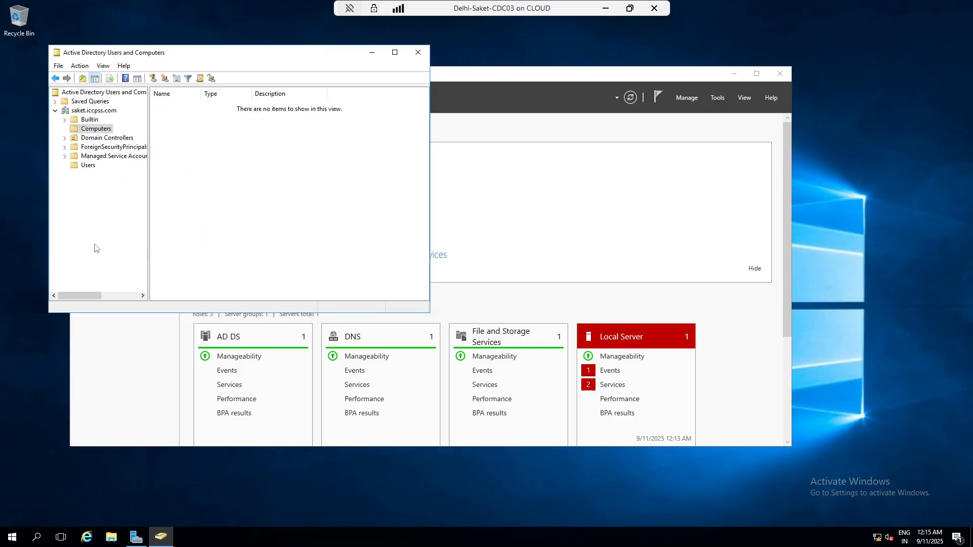
pyautogui.click(88, 165)
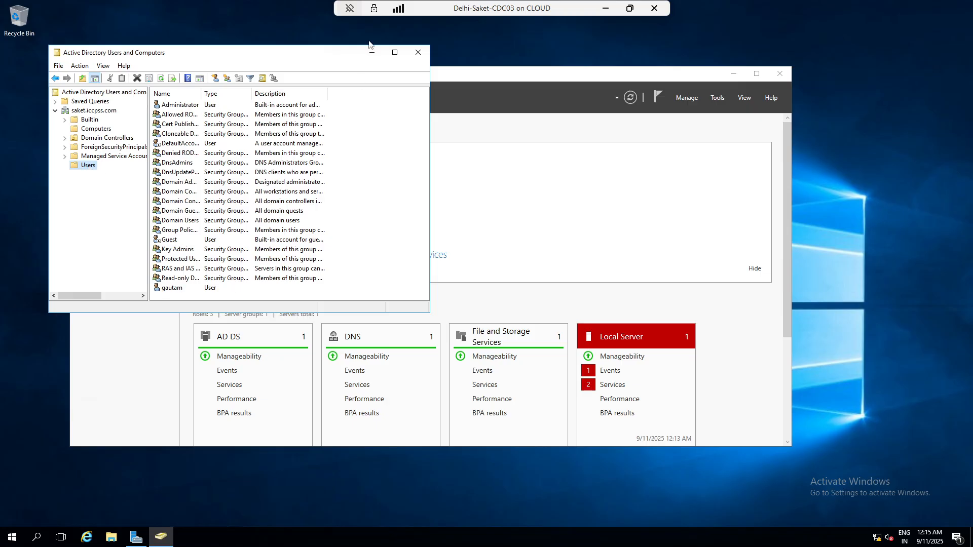
# - Minimise Delhi-Saket-CDC03 and, from Hyper-V Manager, connect to Client1 at full-screen display size
pyautogui.click(604, 7)
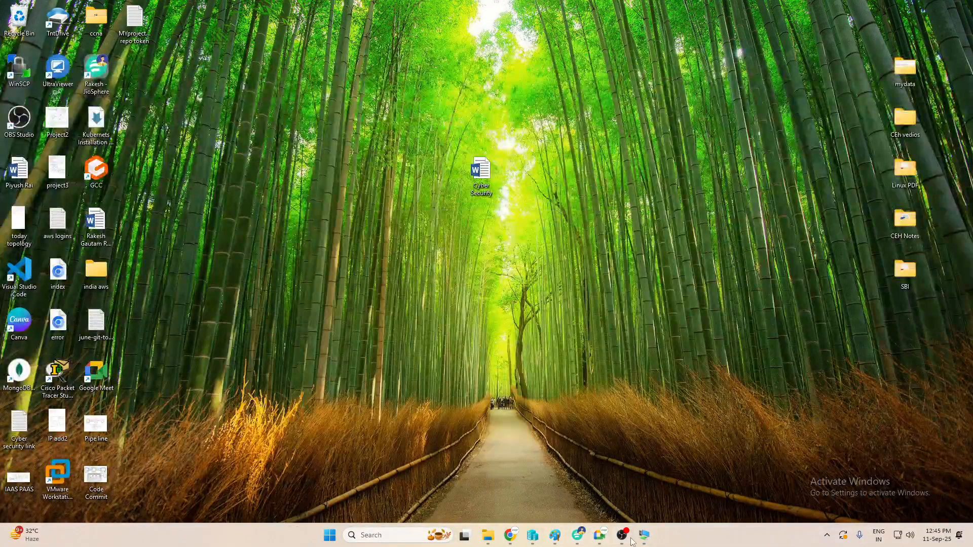
pyautogui.moveTo(641, 538)
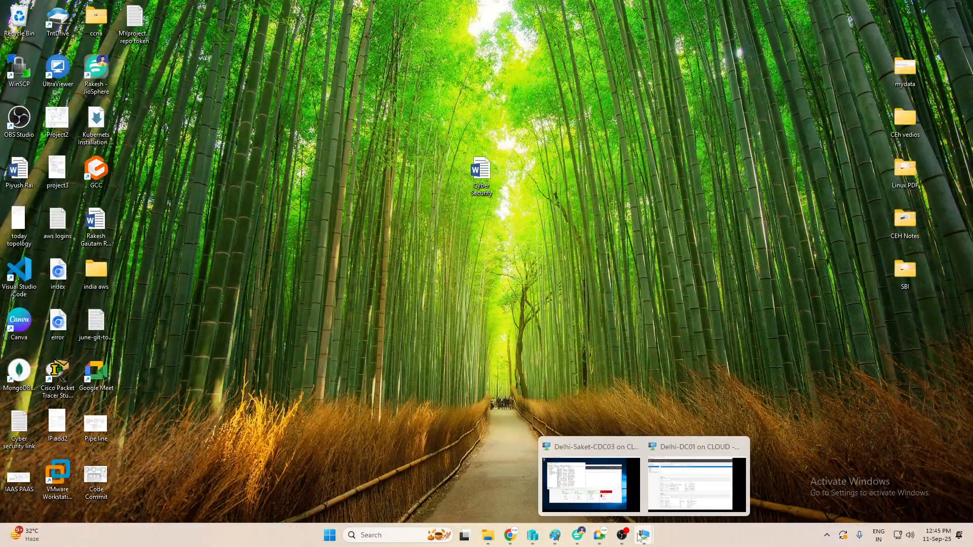
pyautogui.click(532, 535)
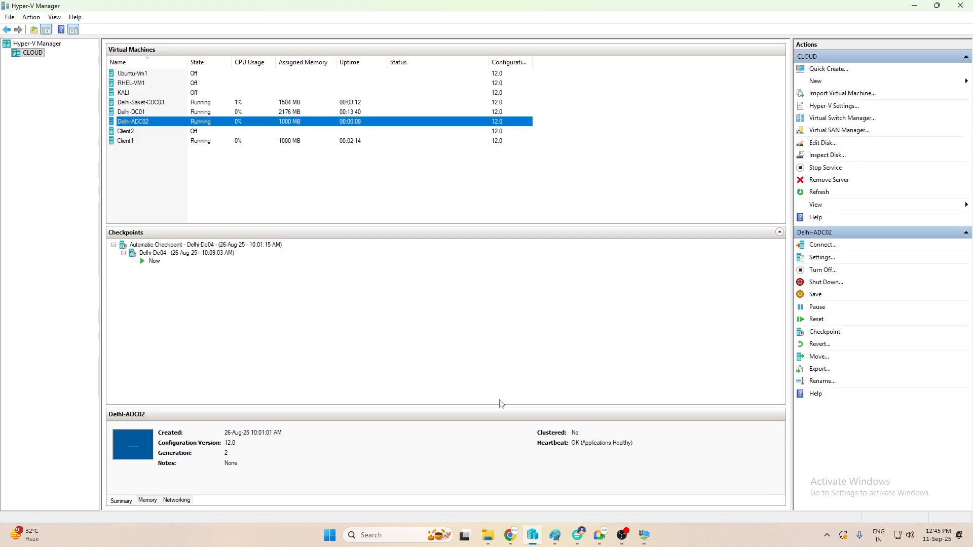
pyautogui.click(131, 144)
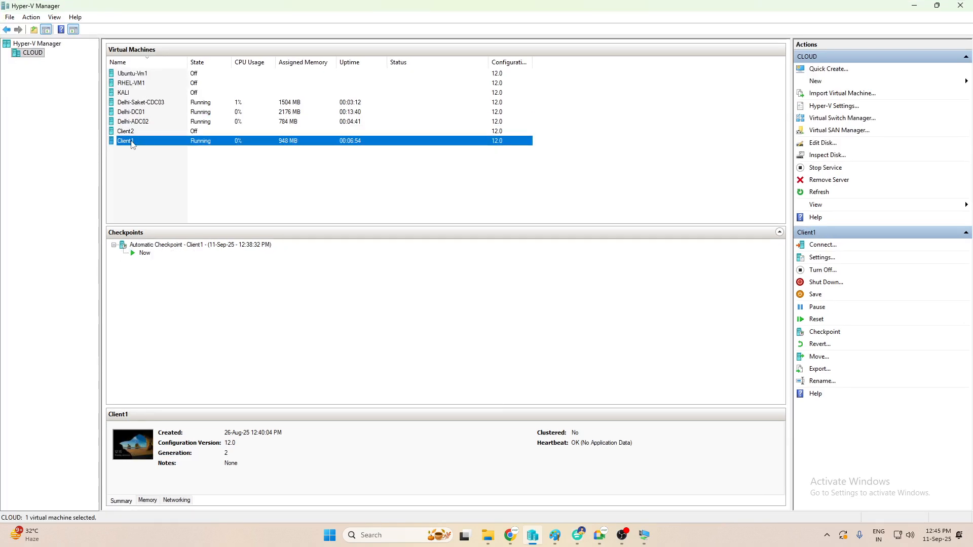
pyautogui.rightClick(132, 142)
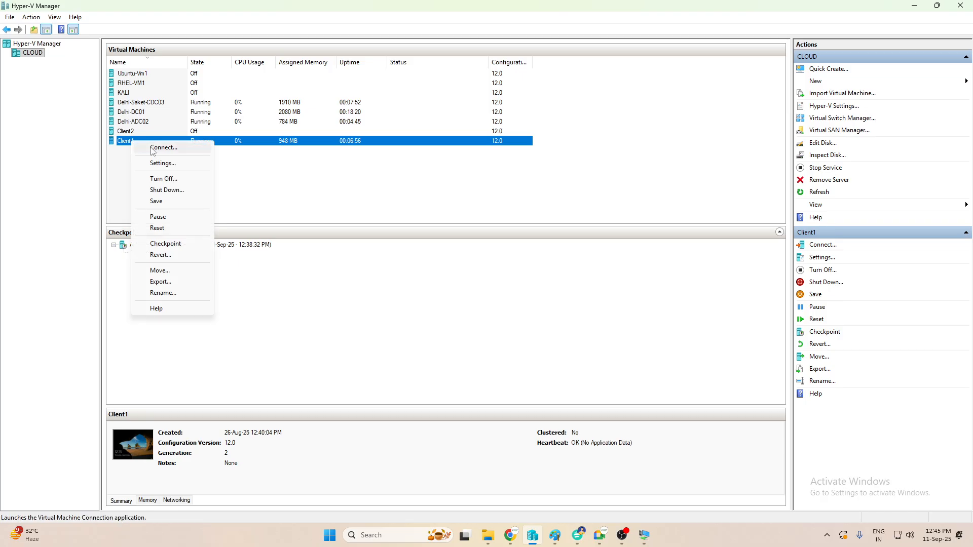
pyautogui.click(152, 148)
pyautogui.moveTo(288, 158); pyautogui.dragTo(318, 157)
pyautogui.click(333, 205)
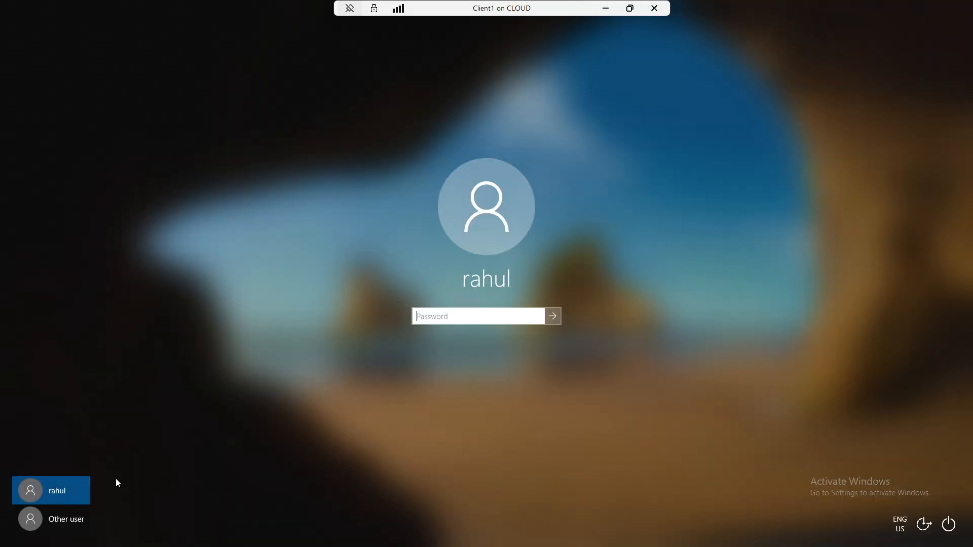
pyautogui.click(77, 519)
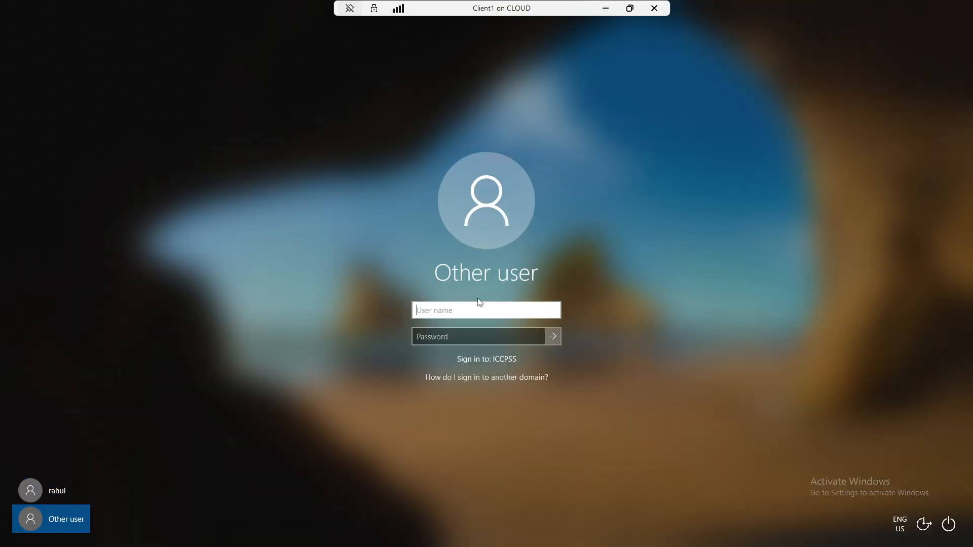
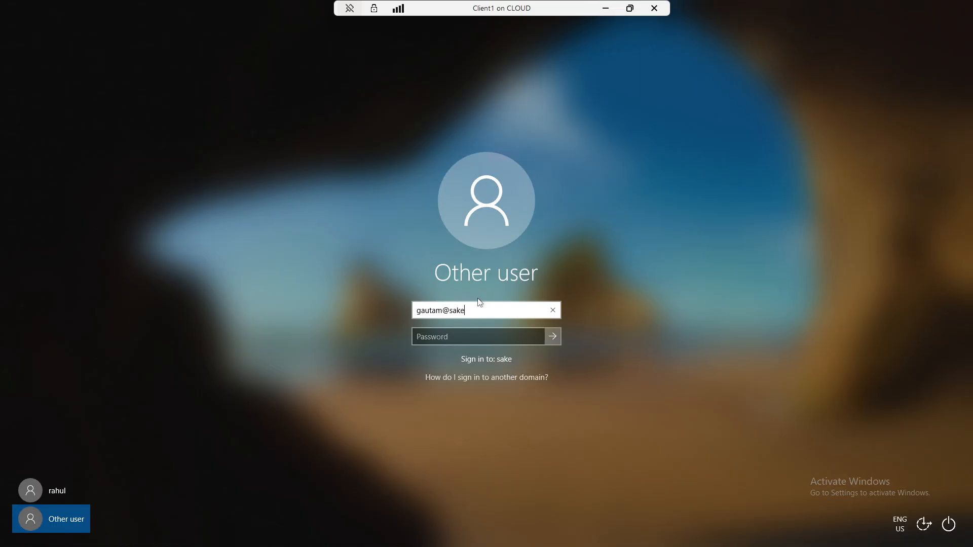
pyautogui.press('Tab')
pyautogui.write('***')
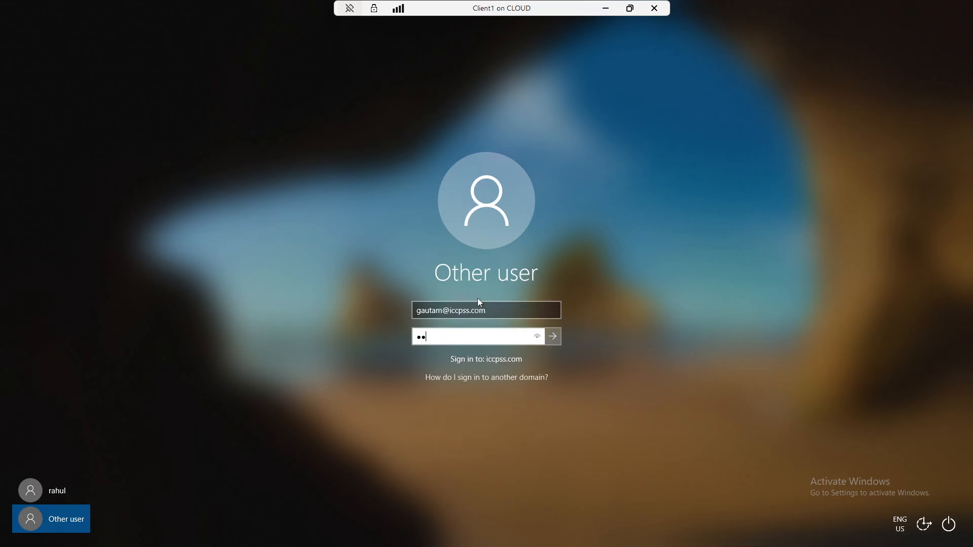
pyautogui.press('BackSpace')
pyautogui.press('BackSpace')
pyautogui.press('BackSpace')
pyautogui.write('*********')
pyautogui.press('Return')
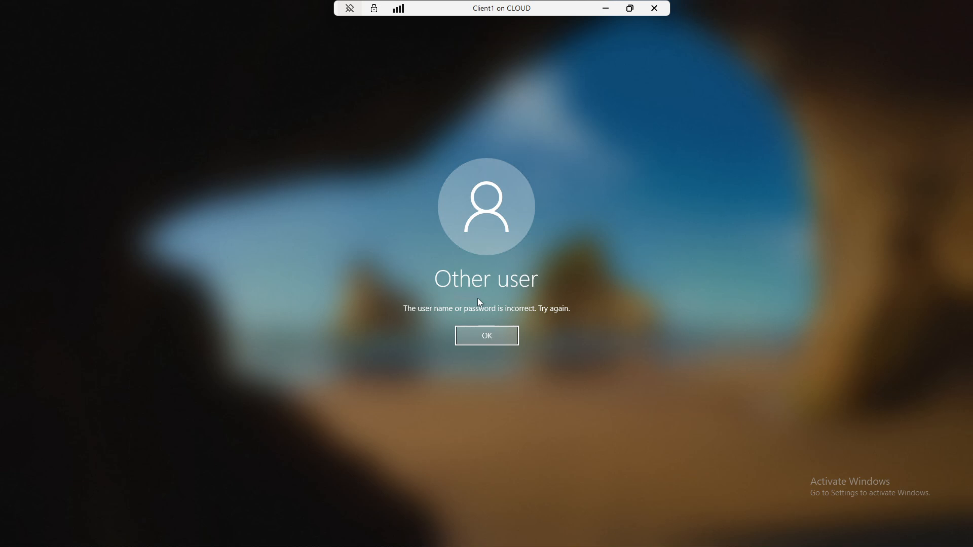
pyautogui.press('Return')
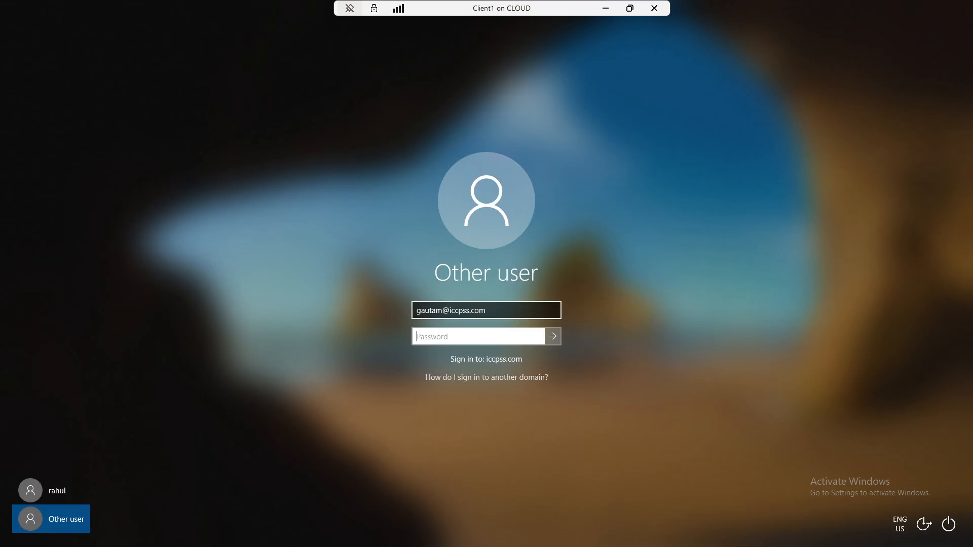
# - Change the UPN domain to saket.iccpss.com, retry with the password, and dismiss the Remote Desktop rights error
pyautogui.click(449, 311)
pyautogui.write('saket.')
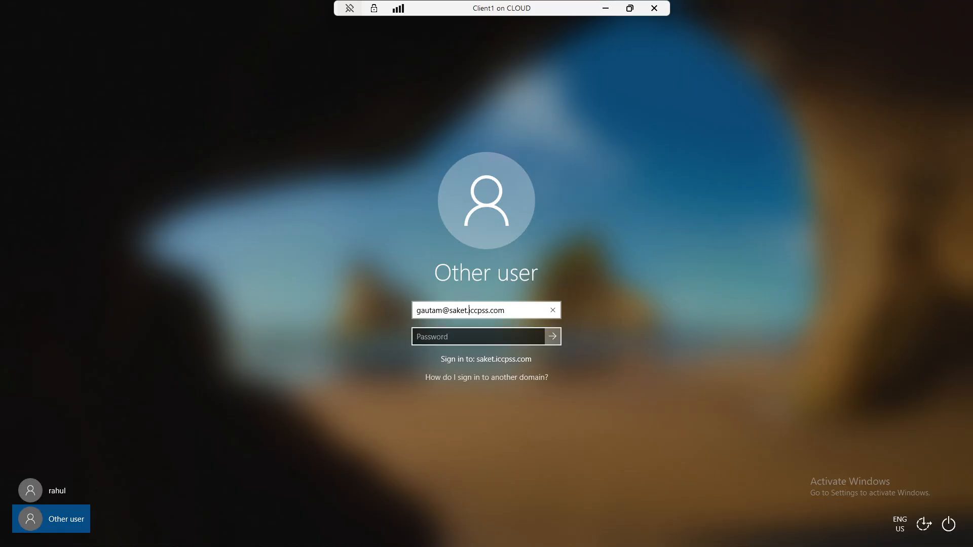
pyautogui.click(475, 337)
pyautogui.write('*')
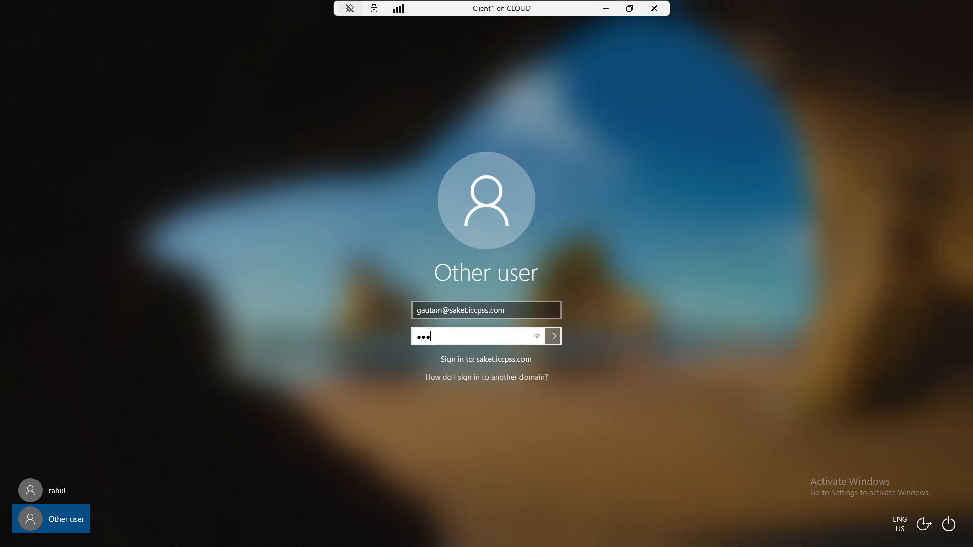
pyautogui.write('********')
pyautogui.press('Return')
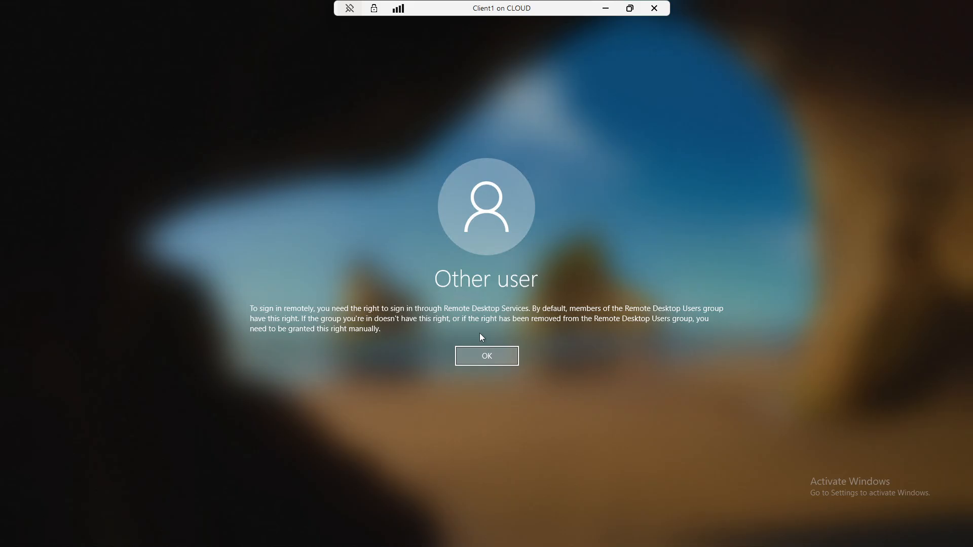
pyautogui.press('Return')
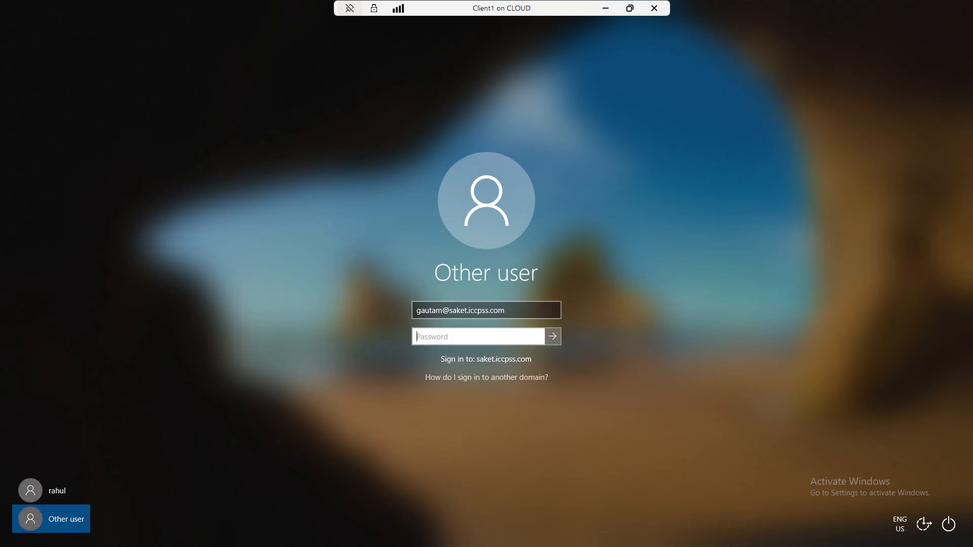
pyautogui.hotkey('shift', 'Tab')
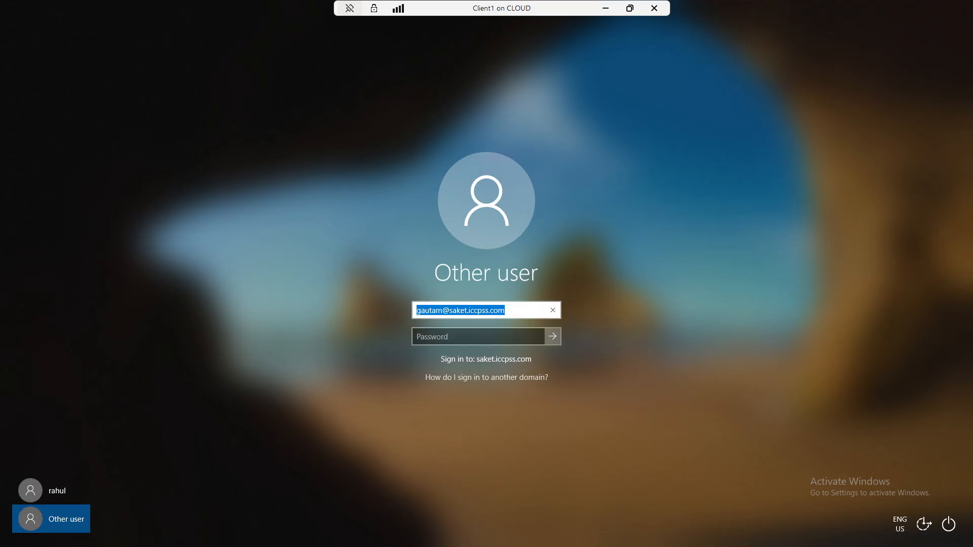
pyautogui.write('a')
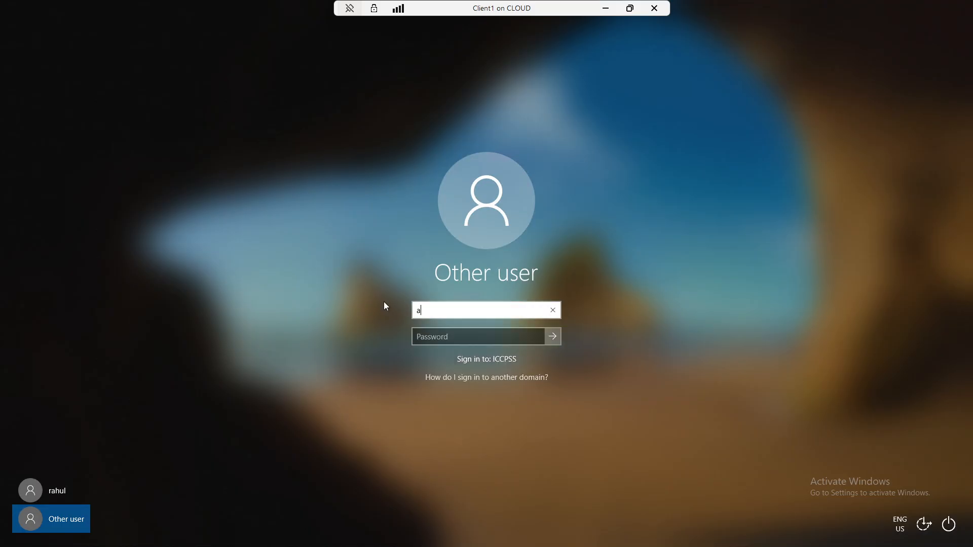
pyautogui.press('BackSpace')
pyautogui.write('adminis')
pyautogui.write('trator')
pyautogui.write('@')
pyautogui.write('it')
pyautogui.press('BackSpace')
pyautogui.press('BackSpace')
pyautogui.write('saket.')
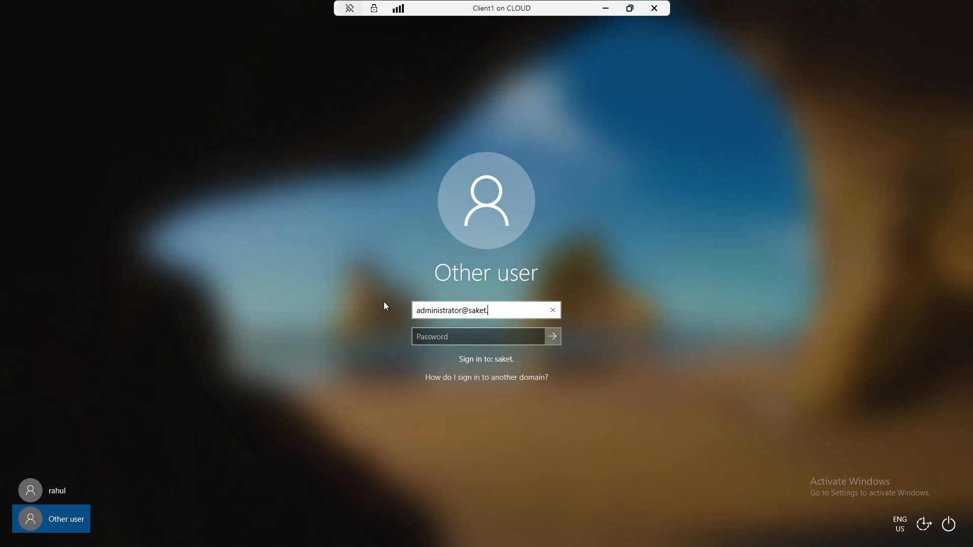
pyautogui.write('iccpss')
pyautogui.write('.cp')
pyautogui.write('om')
pyautogui.press('Tab')
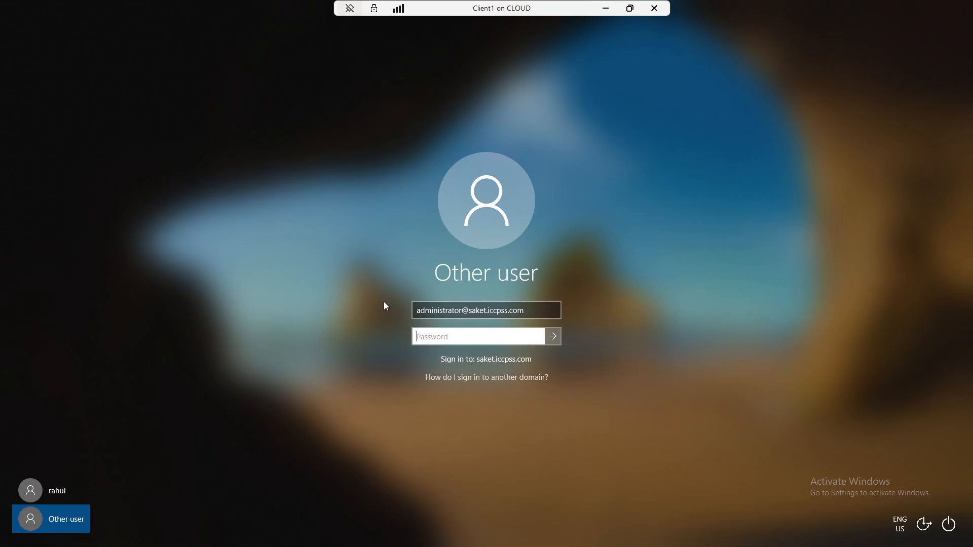
pyautogui.write('•••••••••')
pyautogui.press('Return')
pyautogui.press('Return')
pyautogui.click(486, 310)
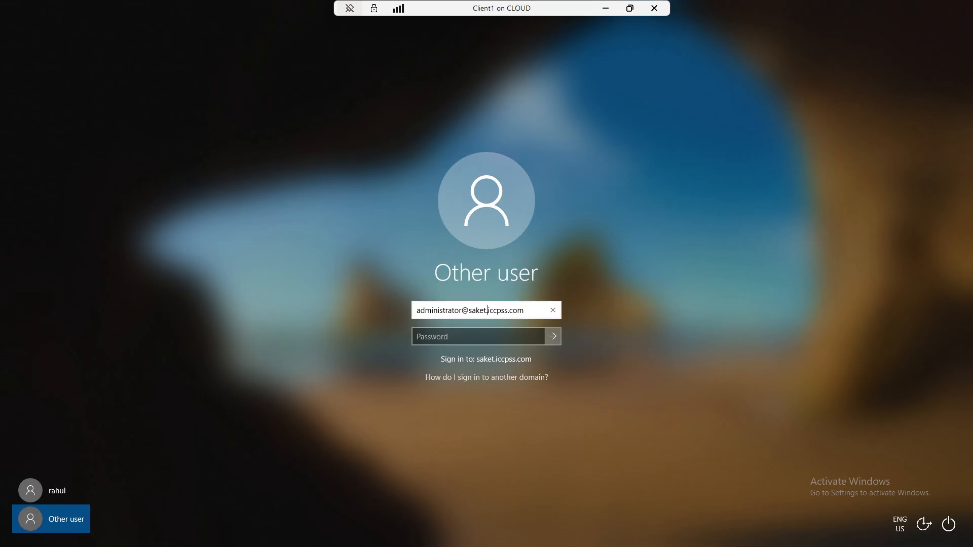
pyautogui.press('BackSpace')
pyautogui.press('BackSpace')
pyautogui.press('BackSpace')
pyautogui.press('BackSpace')
pyautogui.press('BackSpace')
pyautogui.press('BackSpace')
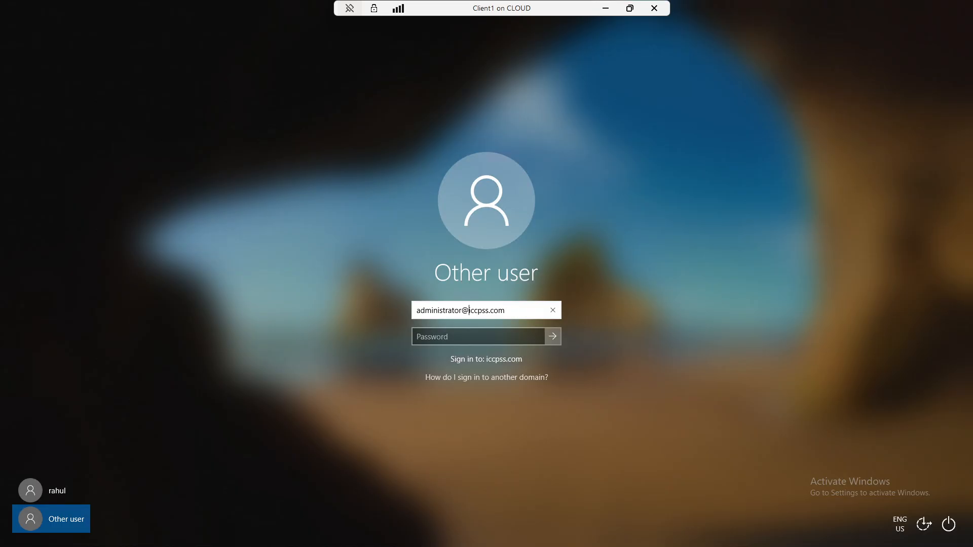
pyautogui.click(477, 337)
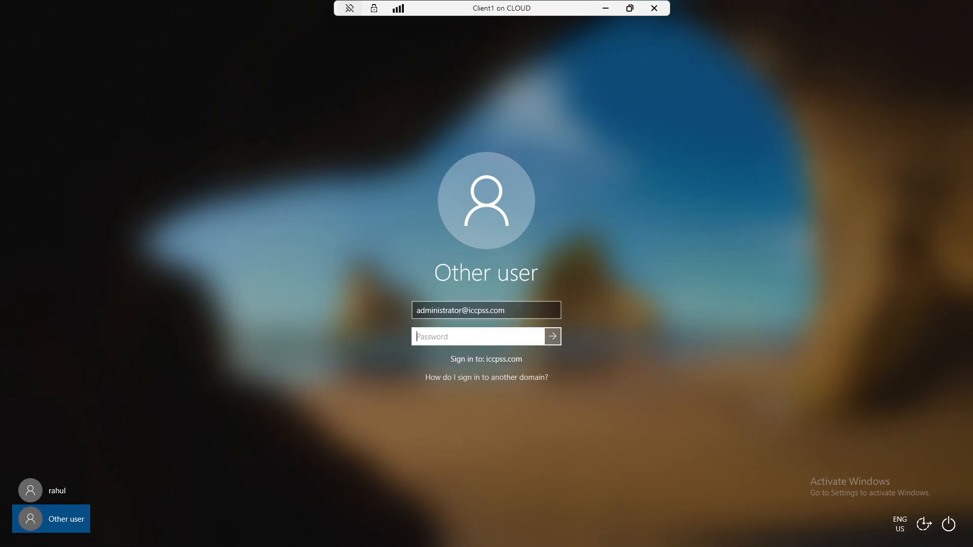
pyautogui.write('••••••••')
pyautogui.press('Return')
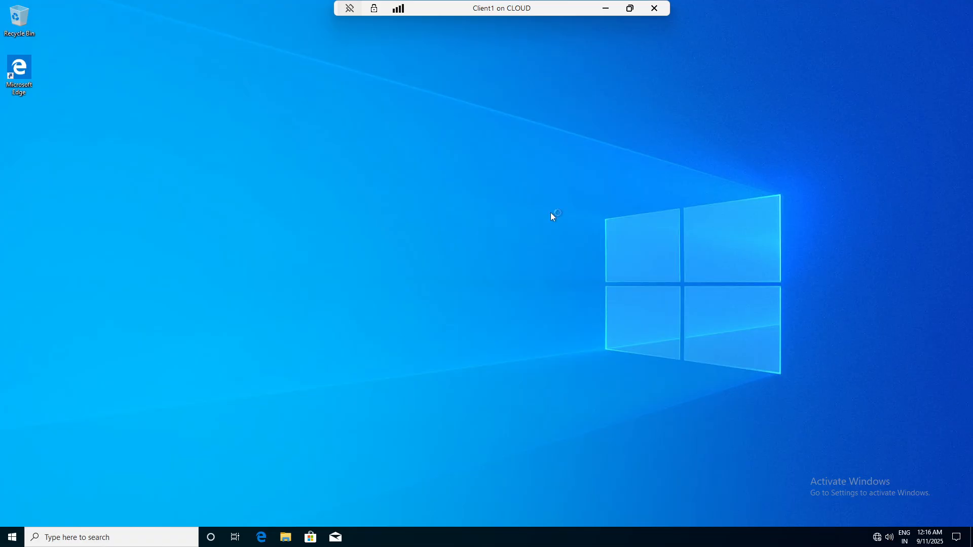
pyautogui.rightClick(455, 210)
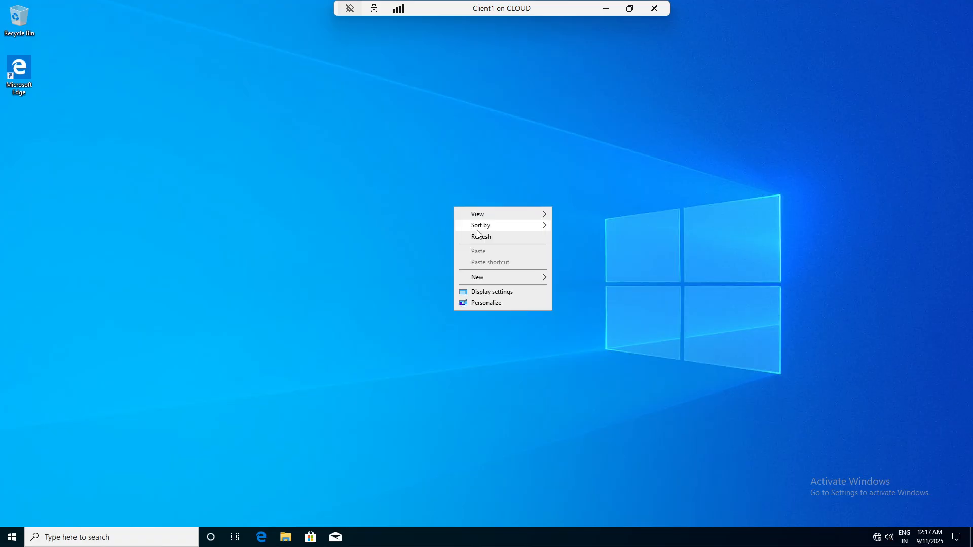
pyautogui.click(466, 234)
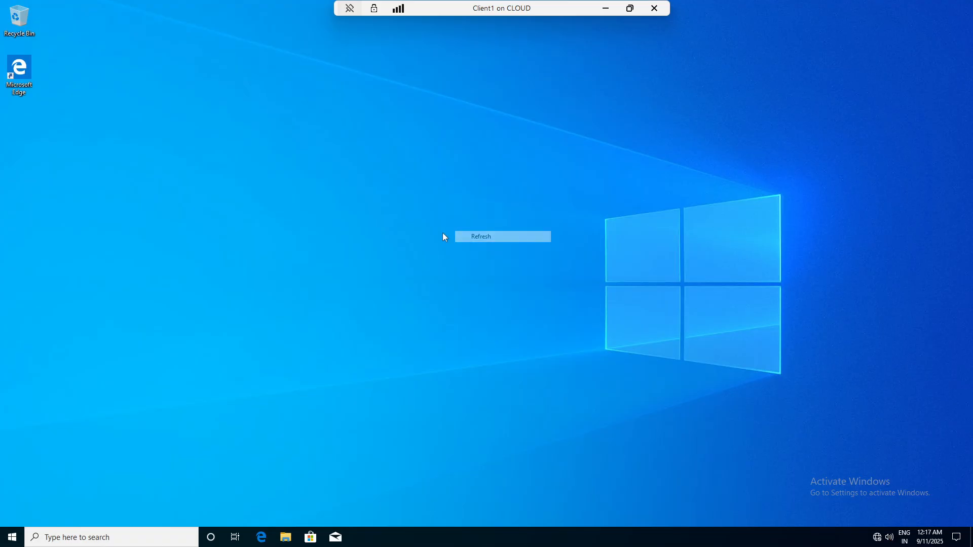
pyautogui.click(285, 537)
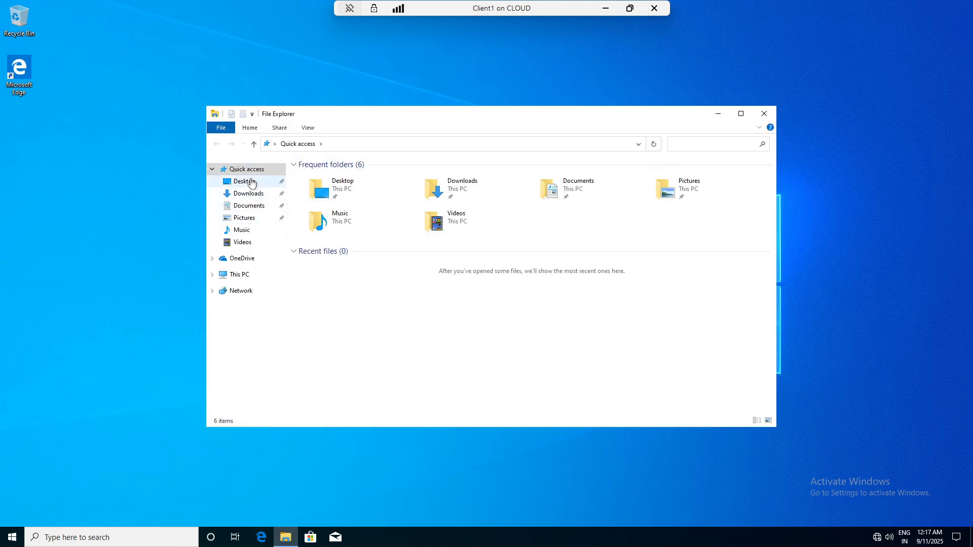
# - From This PC's properties, open System Properties' Remote tab and its Remote Desktop Users list
pyautogui.rightClick(246, 275)
pyautogui.click(285, 408)
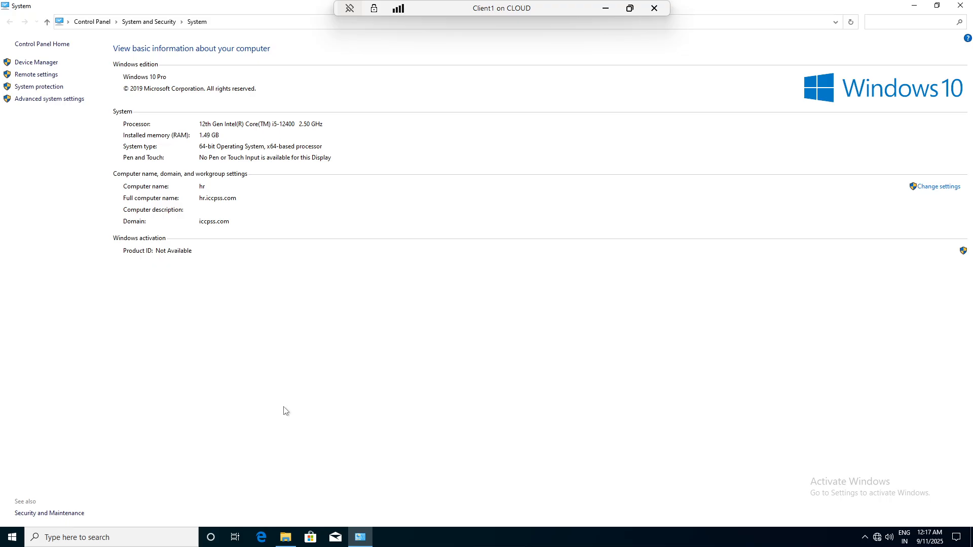
pyautogui.click(937, 187)
pyautogui.click(255, 105)
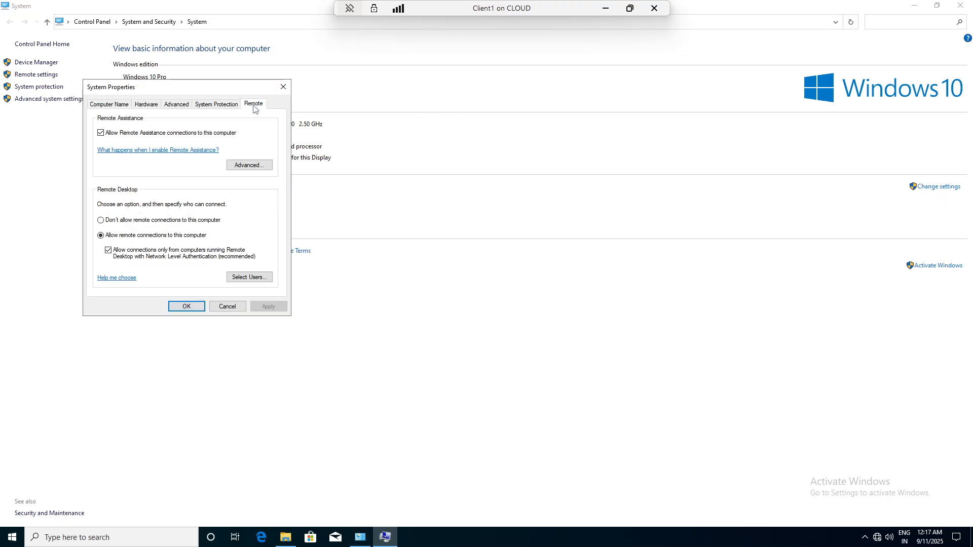
pyautogui.click(235, 279)
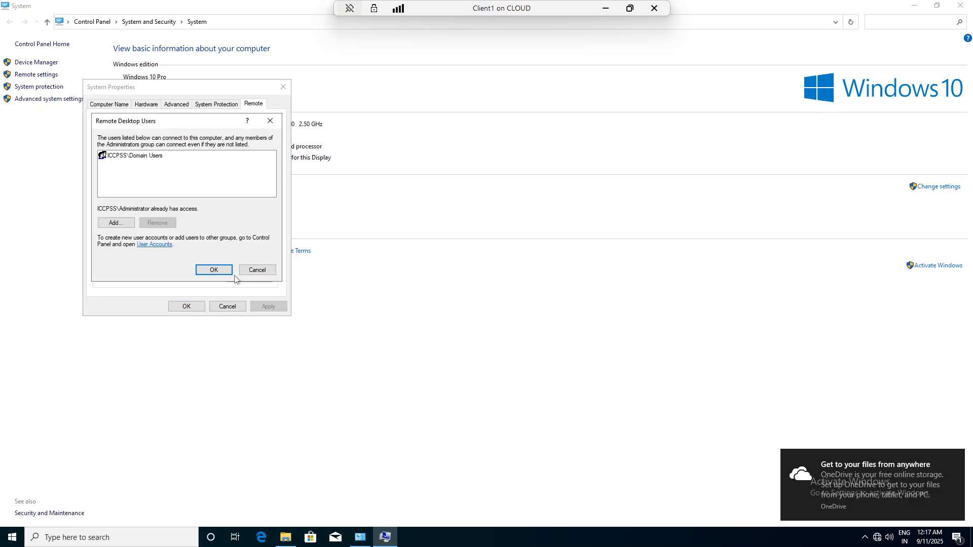
# - In the advanced Select Users or Groups search, list all users and groups in iccpss.com
pyautogui.click(126, 226)
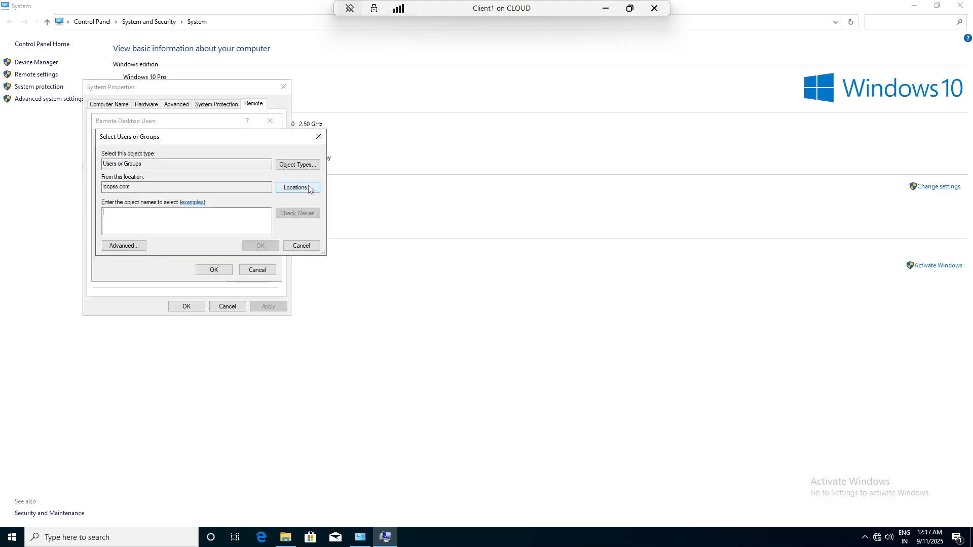
pyautogui.click(141, 245)
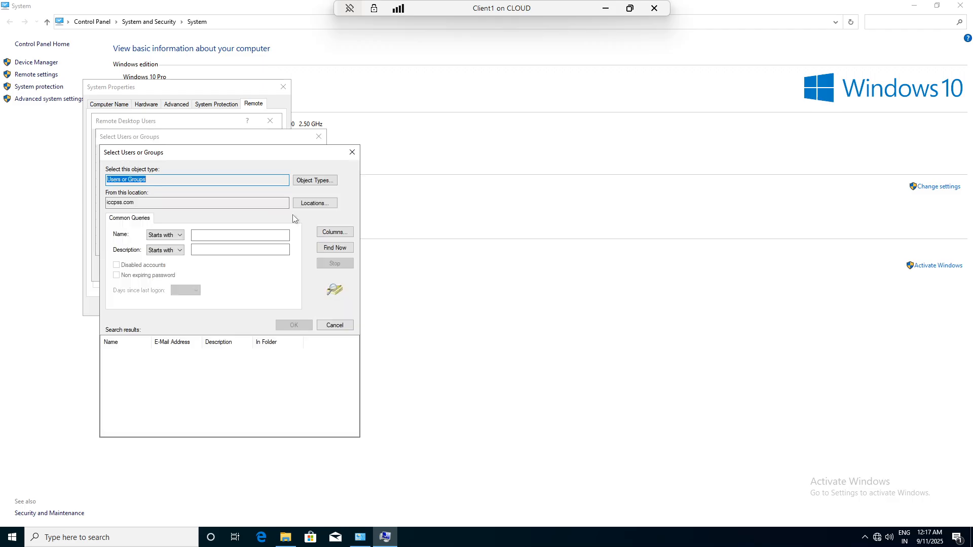
pyautogui.click(330, 250)
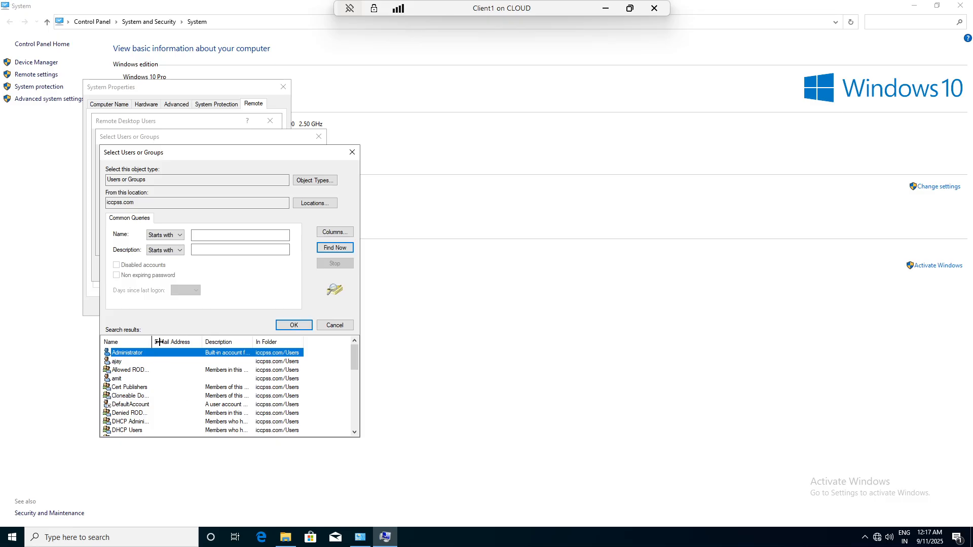
pyautogui.moveTo(159, 342); pyautogui.dragTo(207, 342)
pyautogui.scroll(-1, 155, 374)
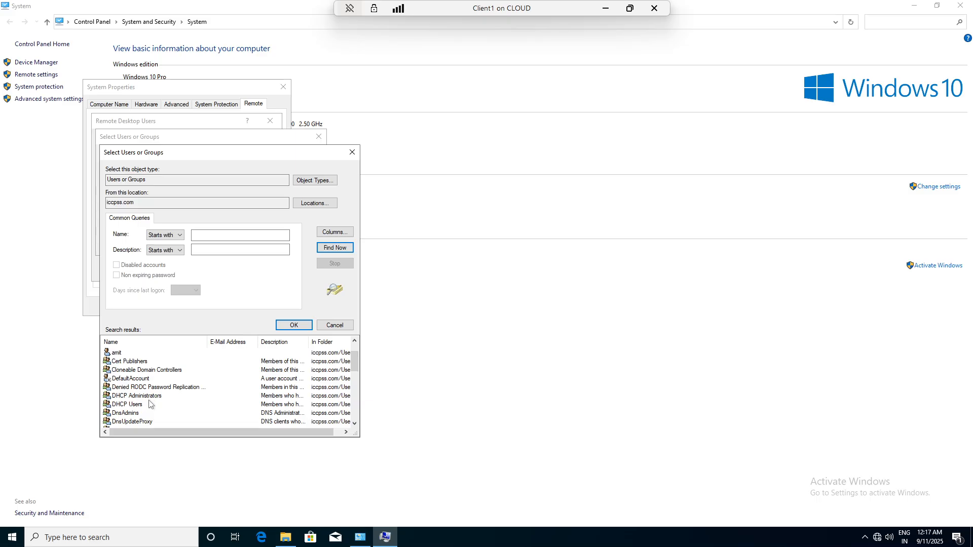
pyautogui.scroll(-1, 150, 405)
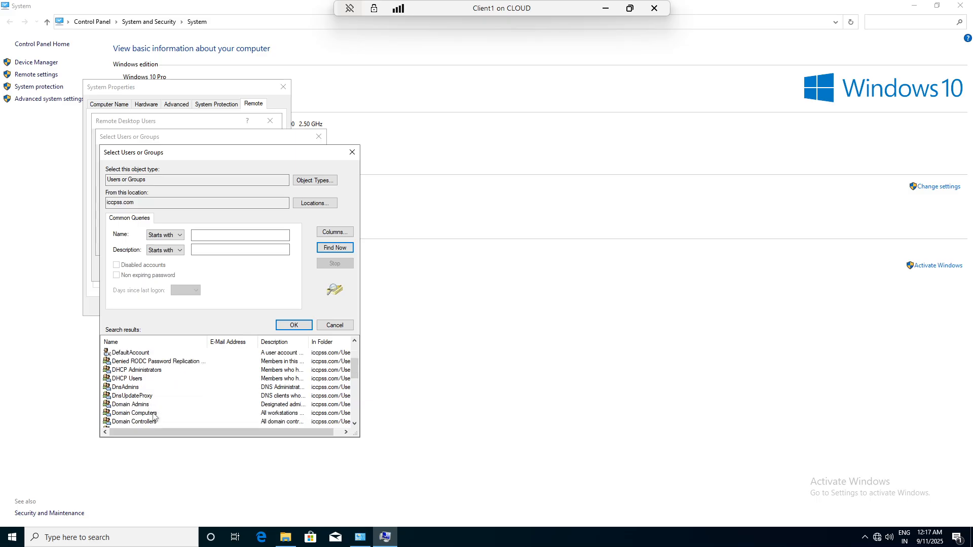
# - Add Domain Admins, Computers, Controllers, Users and Guests as Remote Desktop users and confirm
pyautogui.click(152, 414)
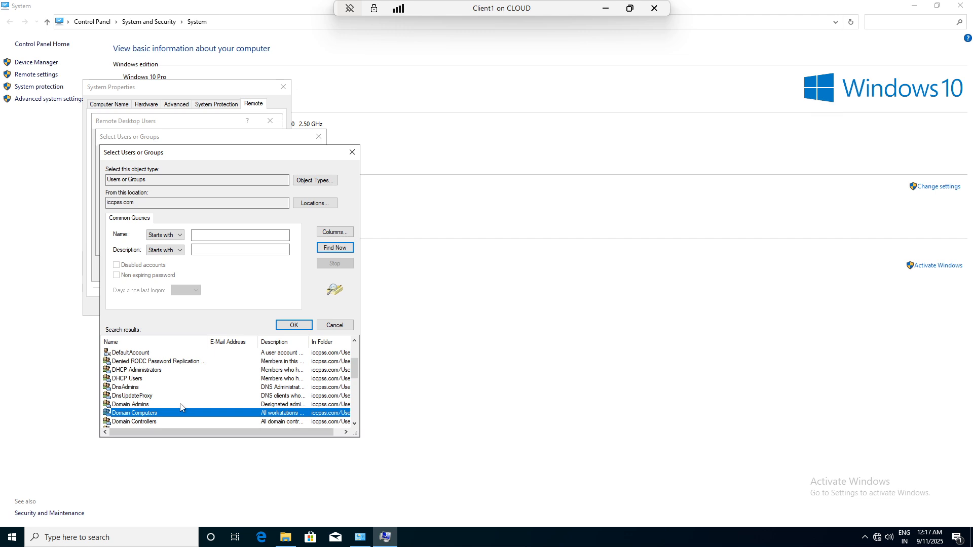
pyautogui.keyDown('ctrl'); pyautogui.click(142, 405); pyautogui.keyUp('ctrl')
pyautogui.keyDown('ctrl'); pyautogui.click(134, 422); pyautogui.keyUp('ctrl')
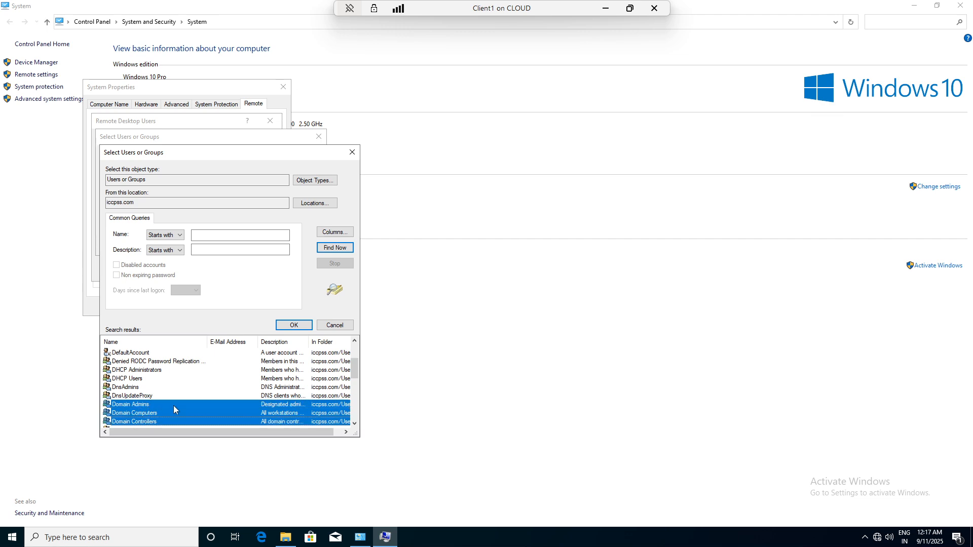
pyautogui.scroll(-1, 173, 405)
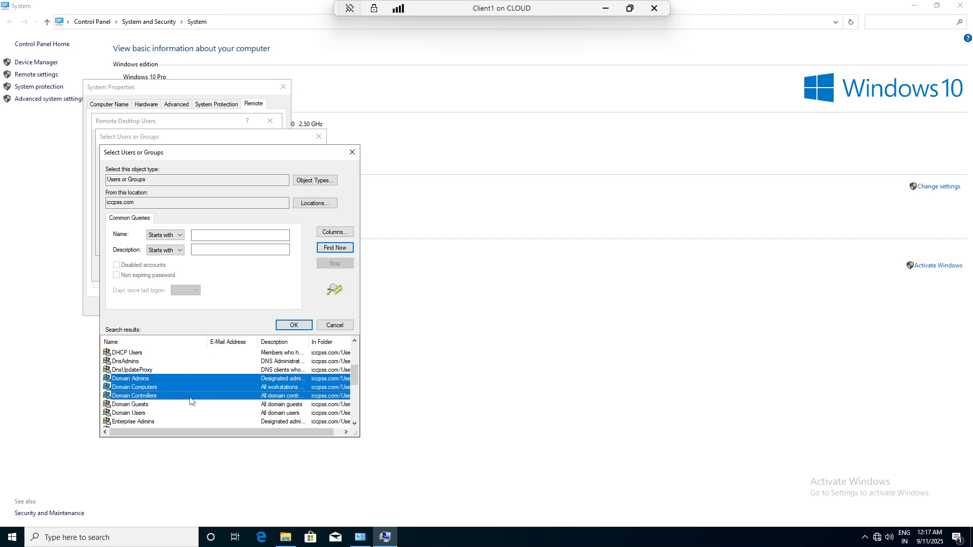
pyautogui.keyDown('ctrl'); pyautogui.click(143, 414); pyautogui.keyUp('ctrl')
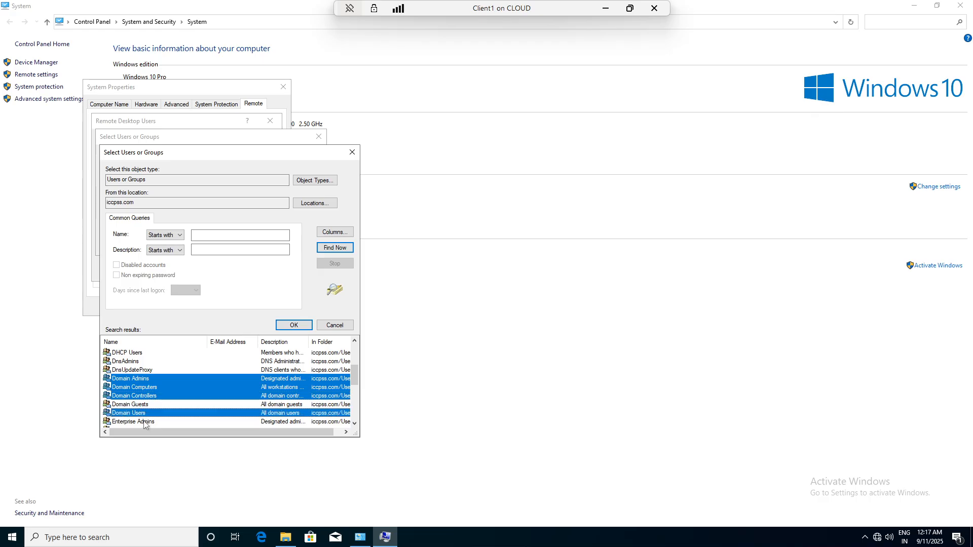
pyautogui.keyDown('ctrl'); pyautogui.click(155, 404); pyautogui.keyUp('ctrl')
pyautogui.scroll(-1, 169, 393)
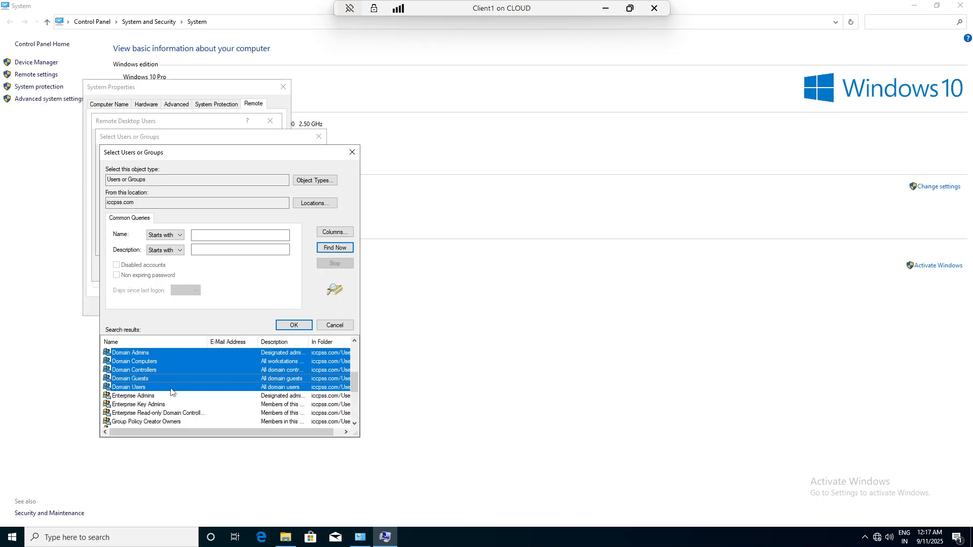
pyautogui.scroll(-2, 171, 391)
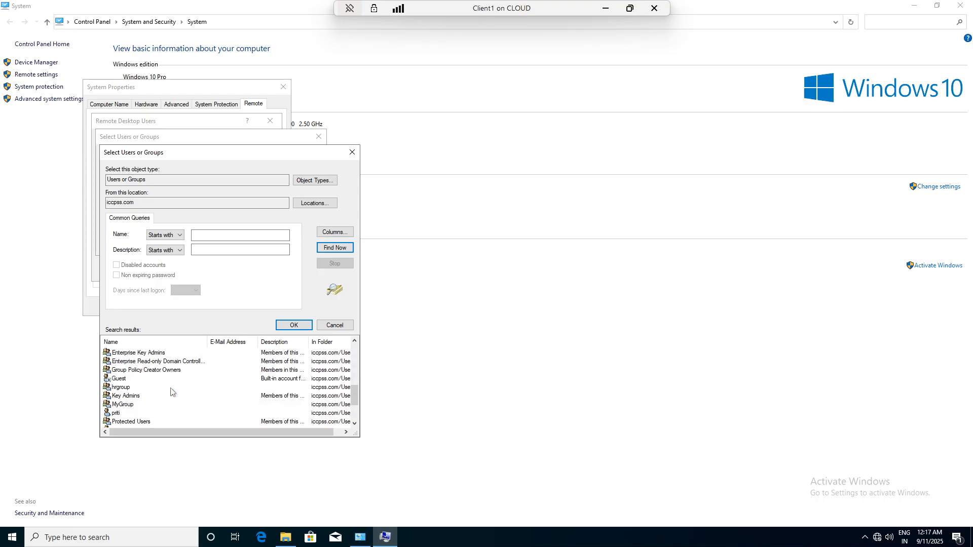
pyautogui.scroll(-2, 171, 391)
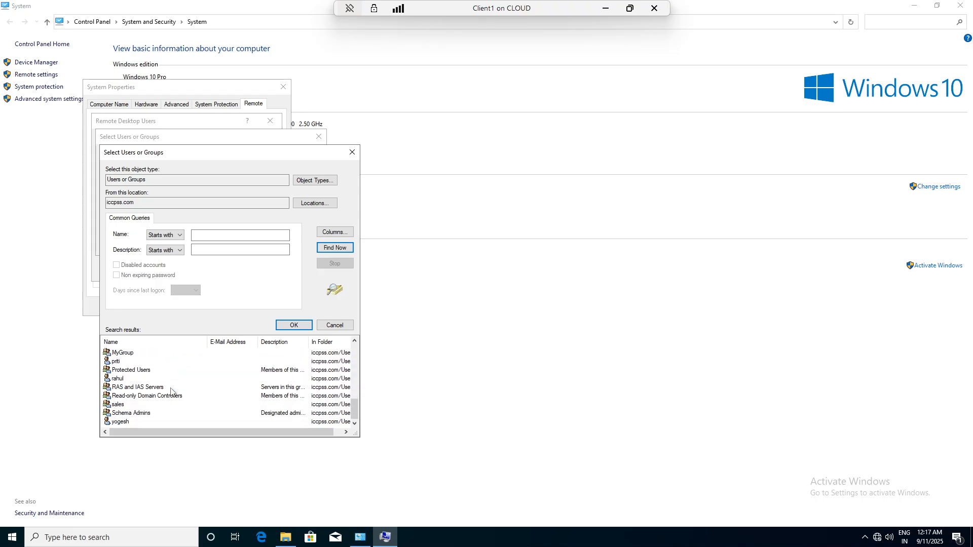
pyautogui.click(277, 328)
pyautogui.click(265, 247)
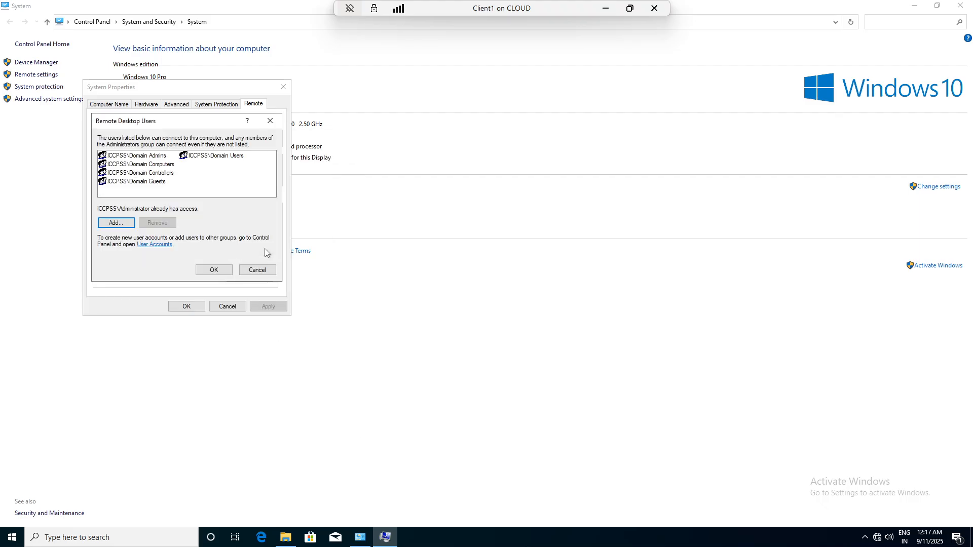
pyautogui.click(214, 270)
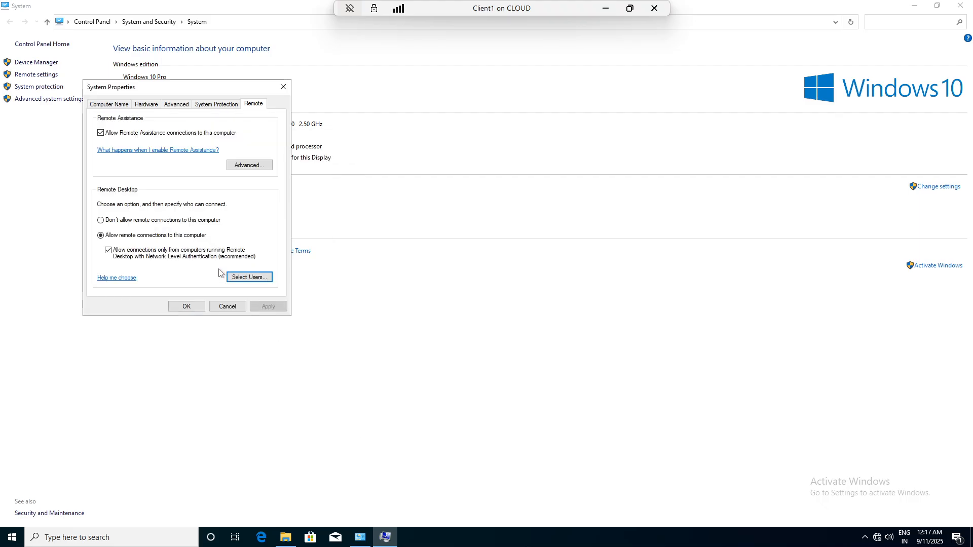
# - Reopen System Properties and view the computer name and domain change options, then cancel
pyautogui.click(187, 309)
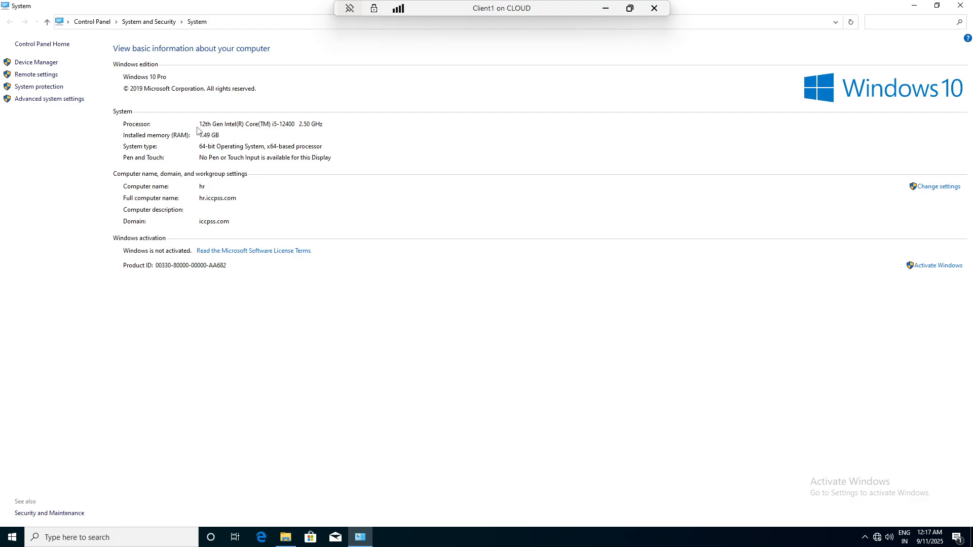
pyautogui.click(931, 187)
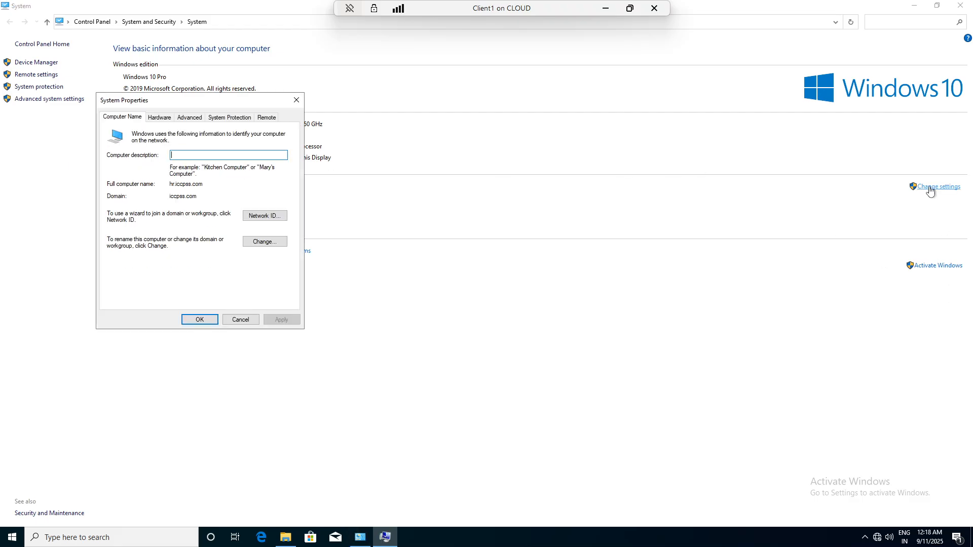
pyautogui.click(264, 242)
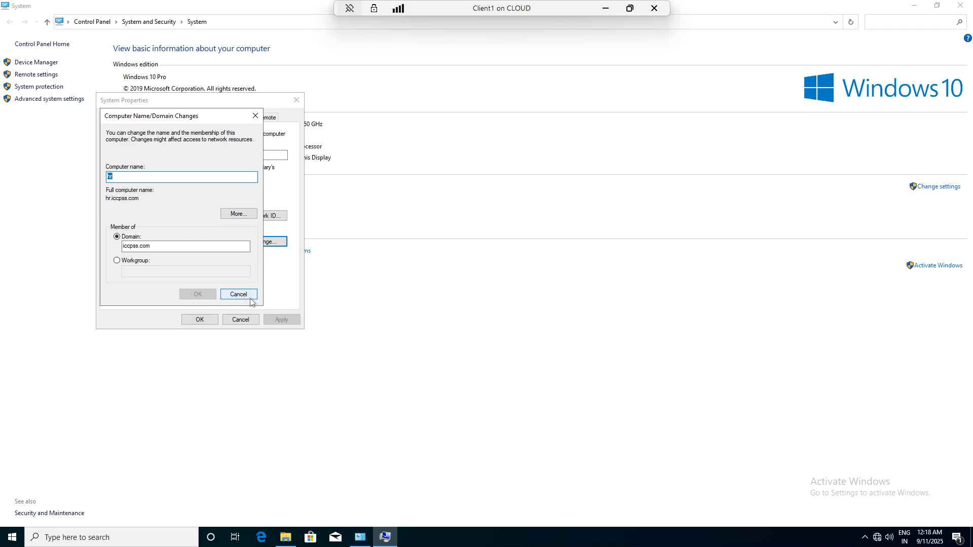
pyautogui.click(243, 321)
pyautogui.click(249, 295)
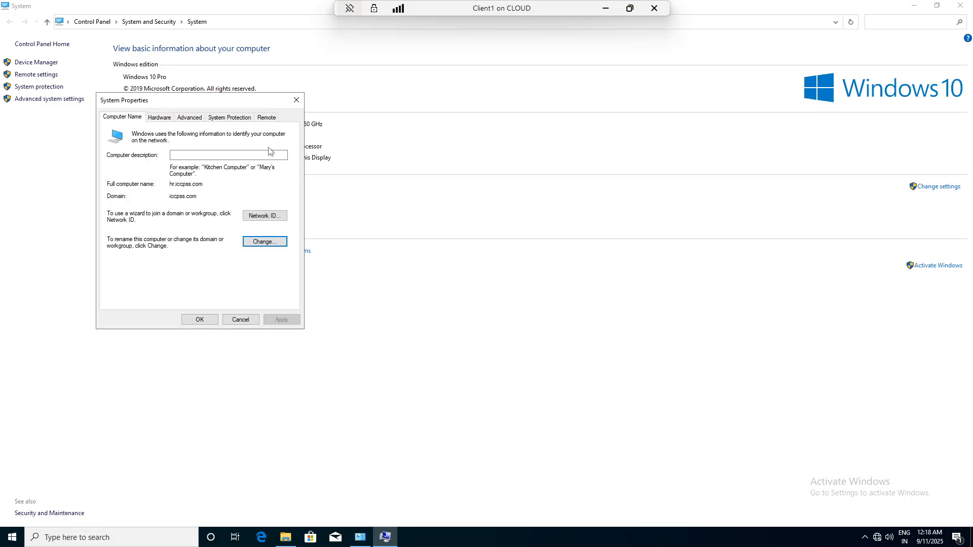
# - Review the Remote Desktop users and browse all domain users and groups in the advanced search
pyautogui.click(267, 118)
pyautogui.click(251, 291)
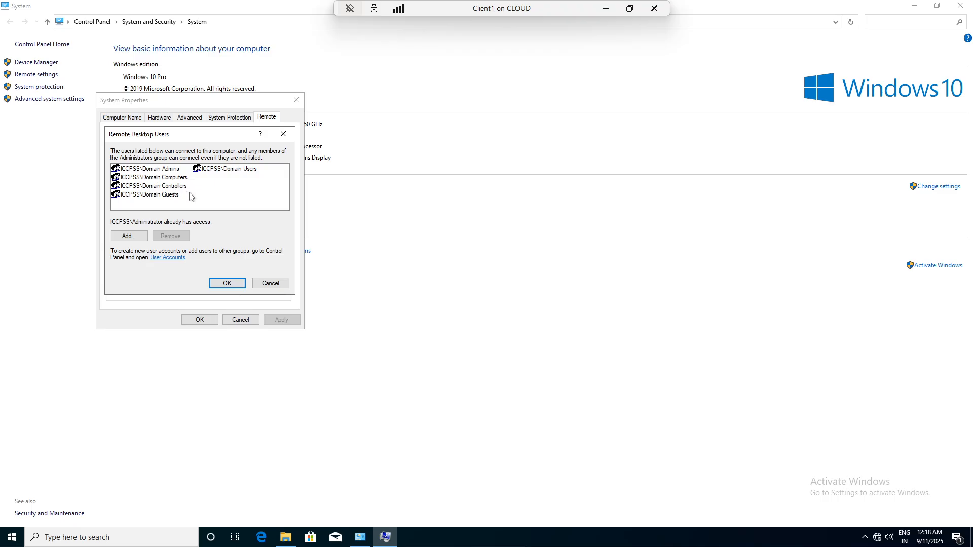
pyautogui.click(129, 237)
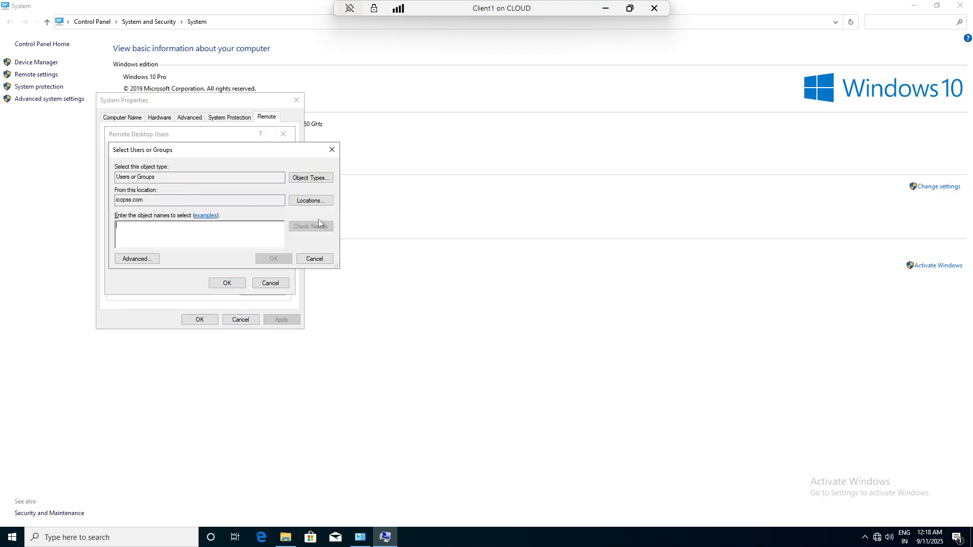
pyautogui.click(143, 258)
pyautogui.click(344, 265)
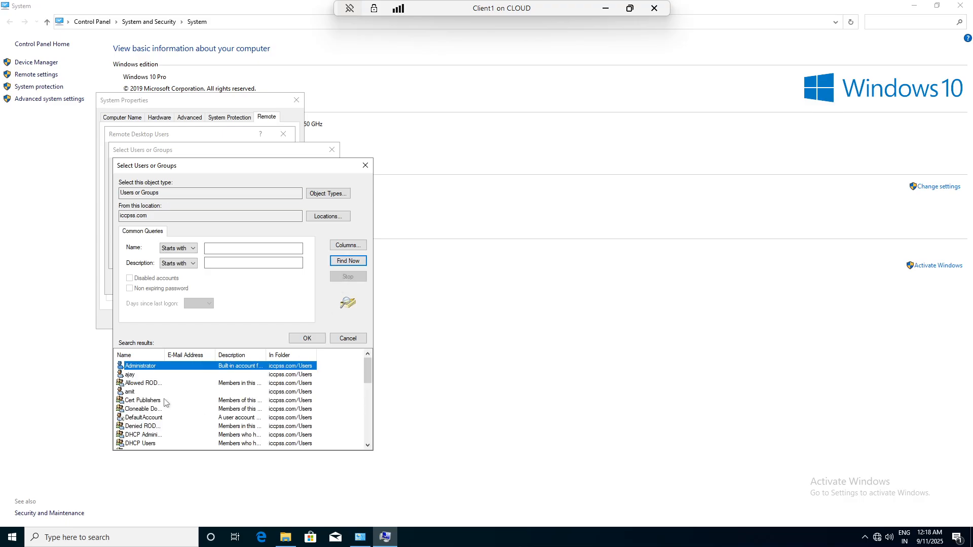
pyautogui.scroll(-4, 165, 402)
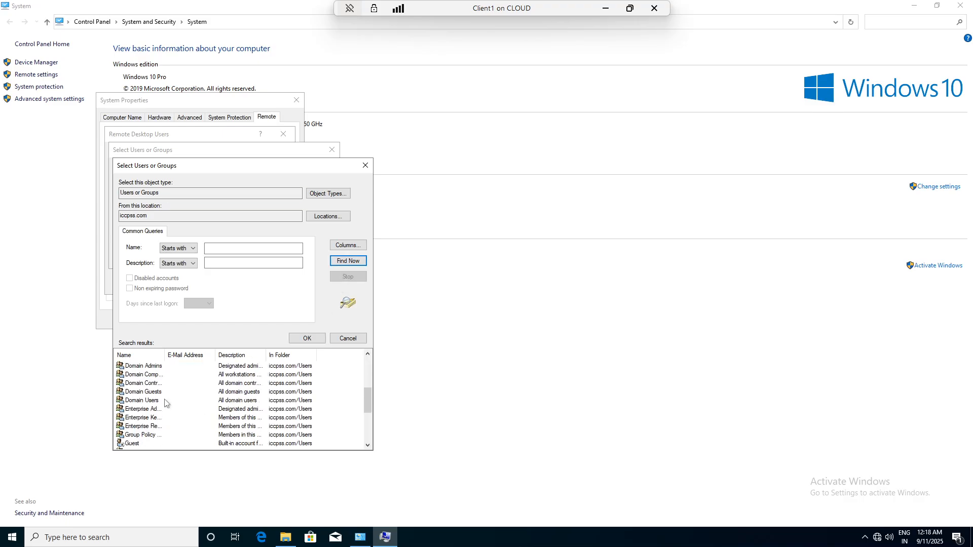
pyautogui.scroll(-1, 165, 403)
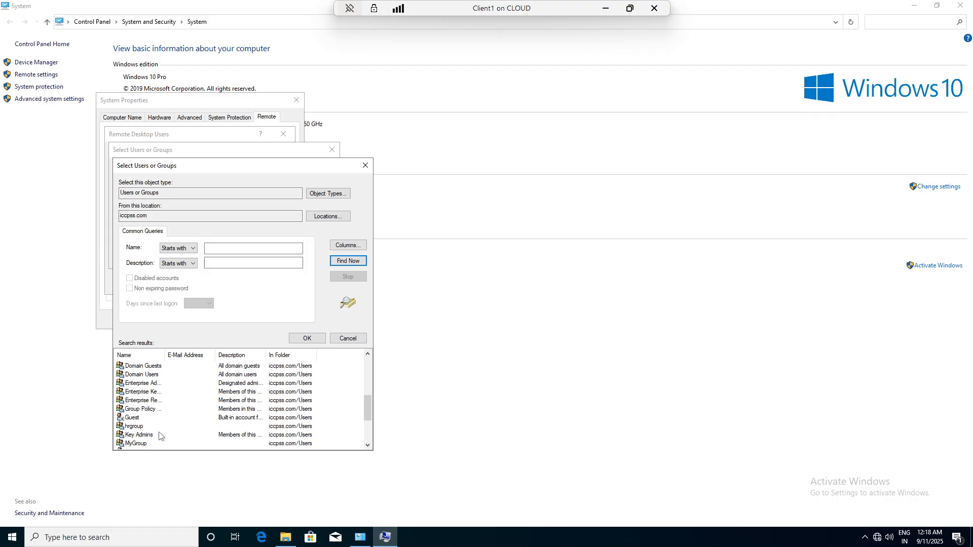
pyautogui.scroll(-3, 161, 433)
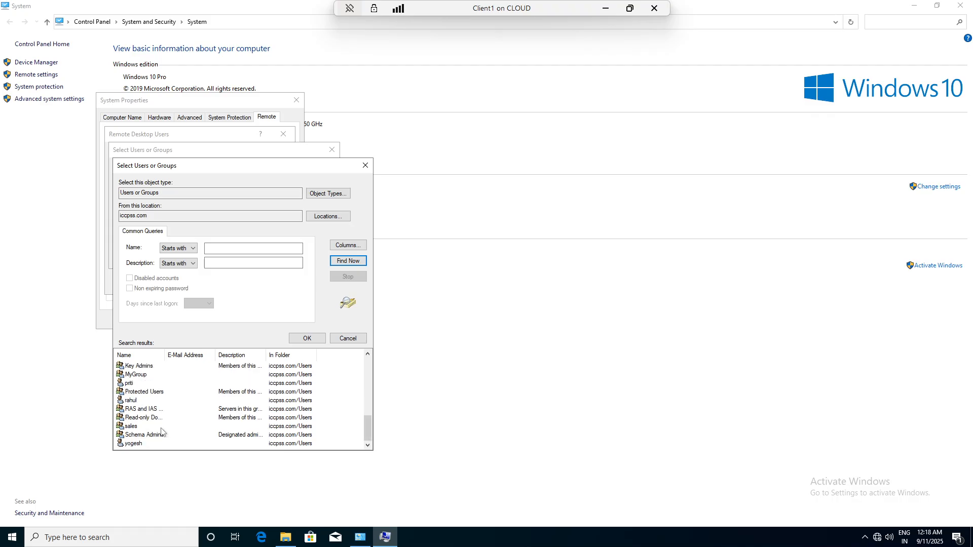
pyautogui.scroll(3, 154, 433)
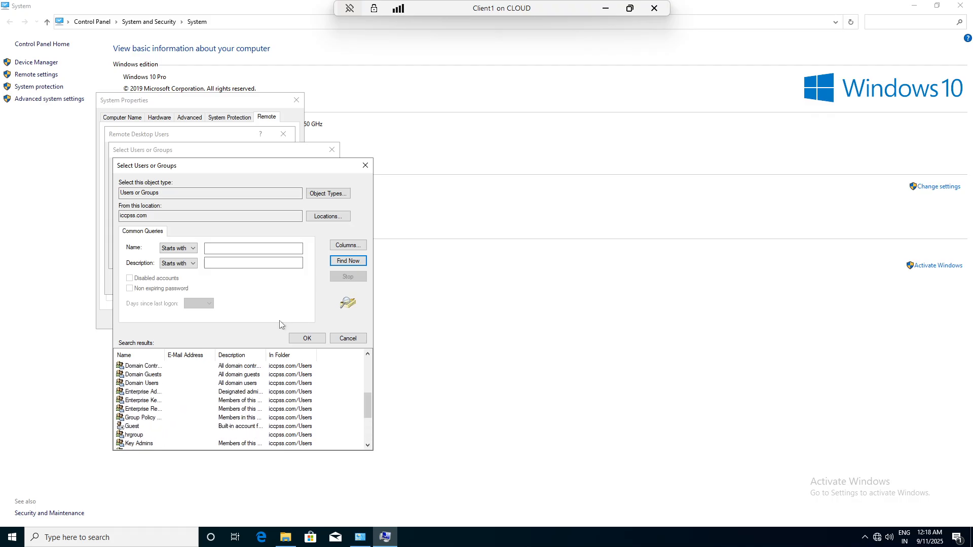
# - Cancel the search and close the picker, Remote Desktop Users and System Properties without changes
pyautogui.click(306, 338)
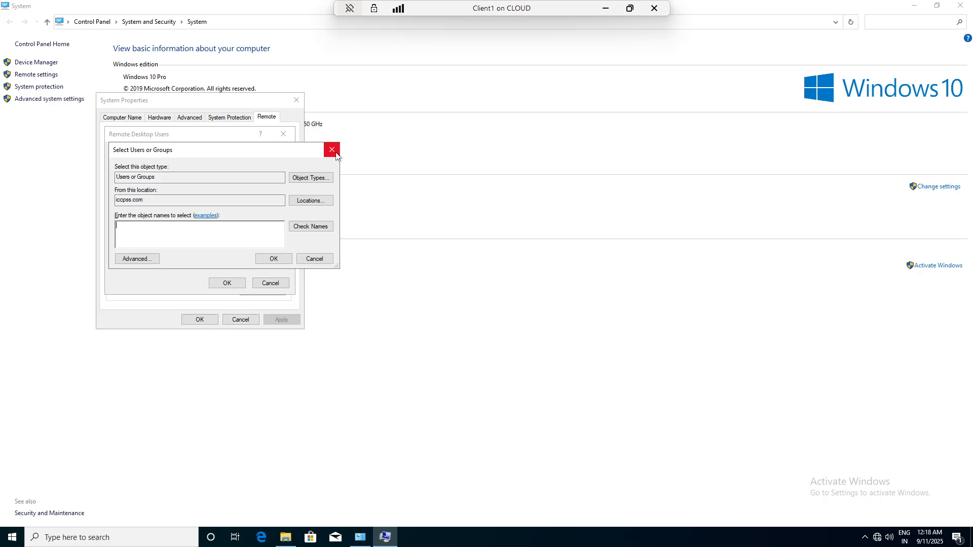
pyautogui.click(336, 155)
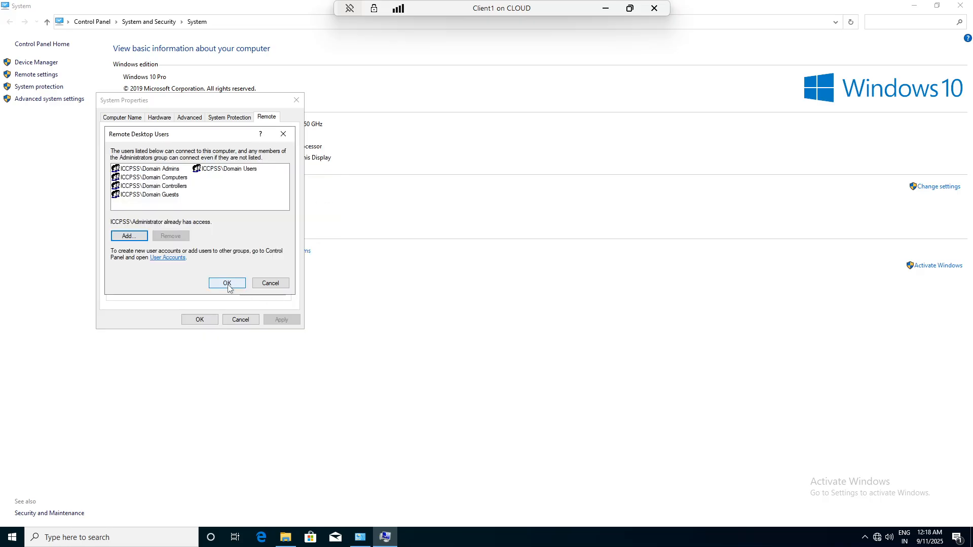
pyautogui.click(270, 283)
pyautogui.click(200, 320)
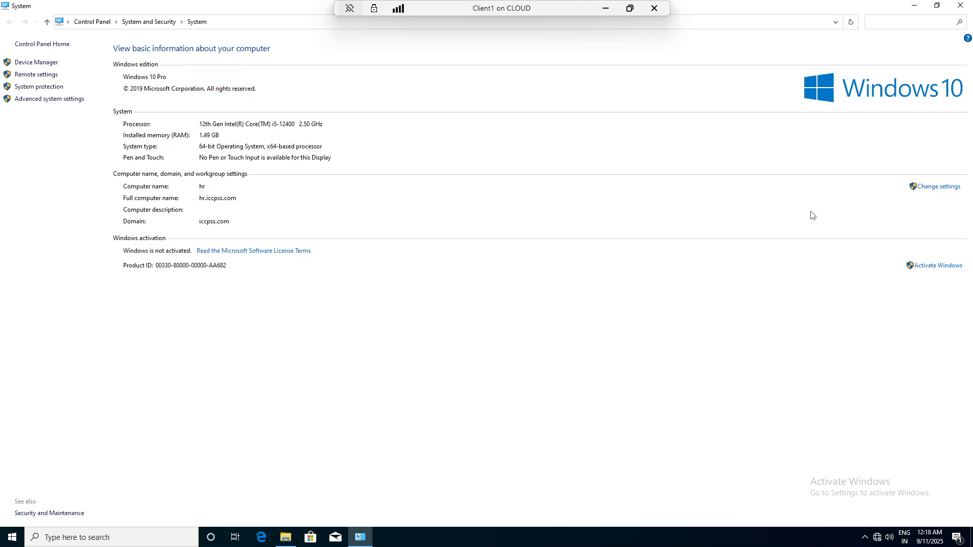
# - Close the System and File Explorer windows and sign out of Administrator from Start
pyautogui.click(962, 7)
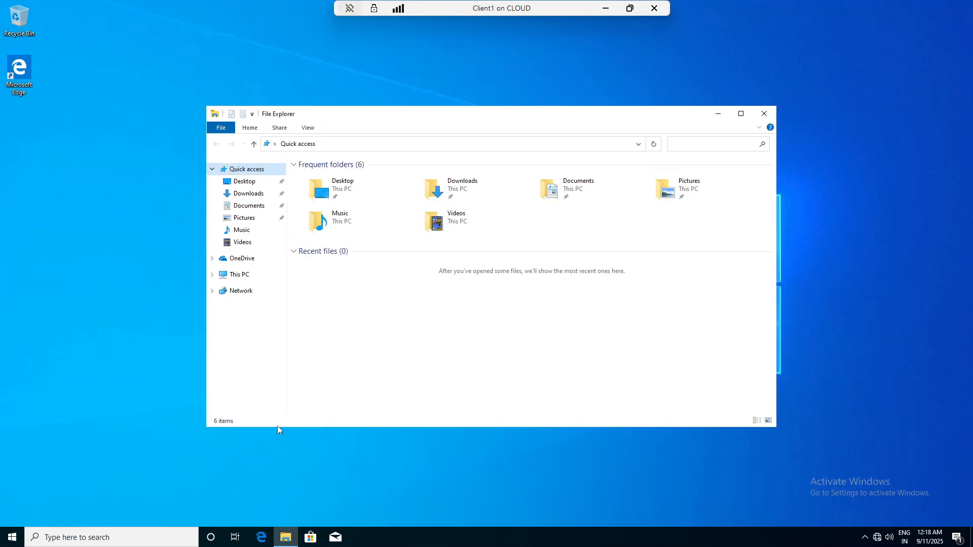
pyautogui.click(765, 113)
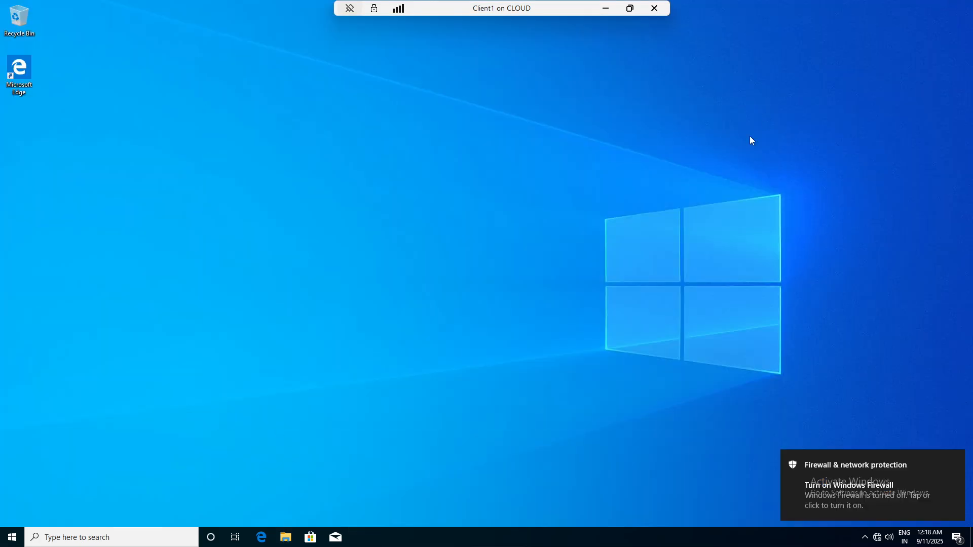
pyautogui.click(13, 538)
pyautogui.moveTo(33, 470)
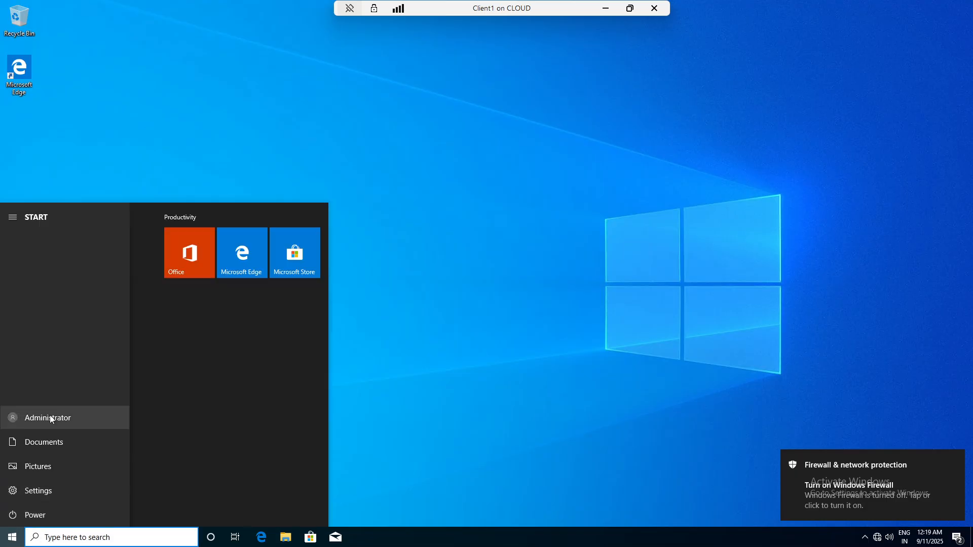
pyautogui.click(16, 421)
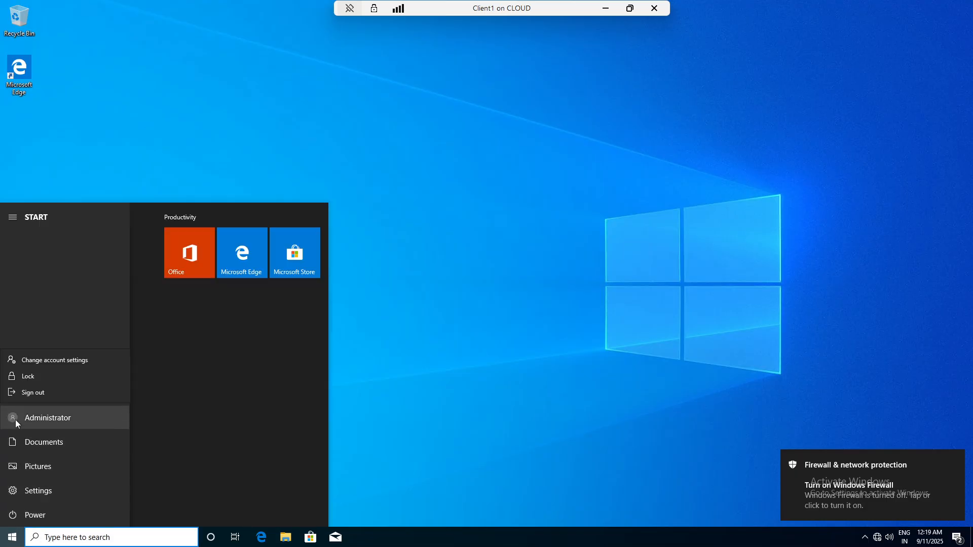
pyautogui.click(47, 395)
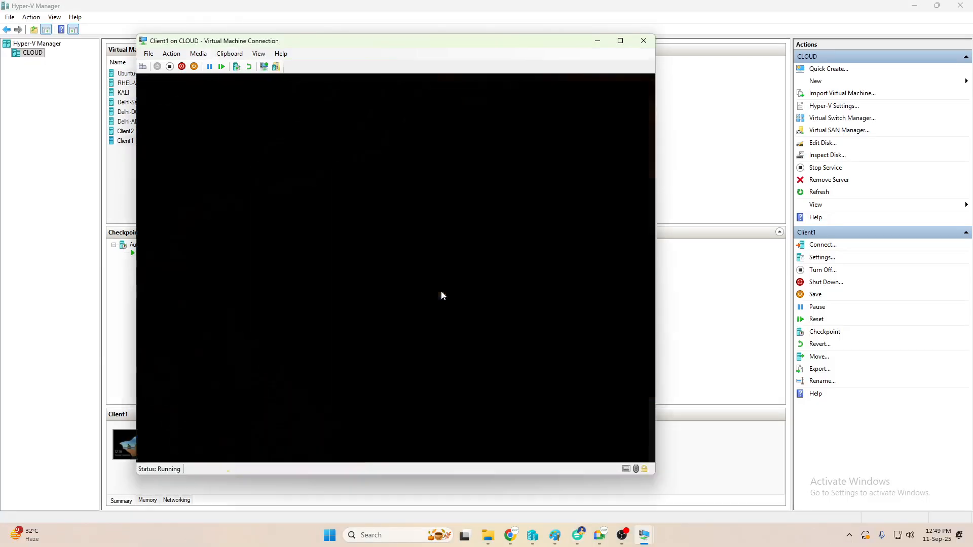
# - Sign in as Other user with the new saket0\ domain account and its password
pyautogui.click(197, 437)
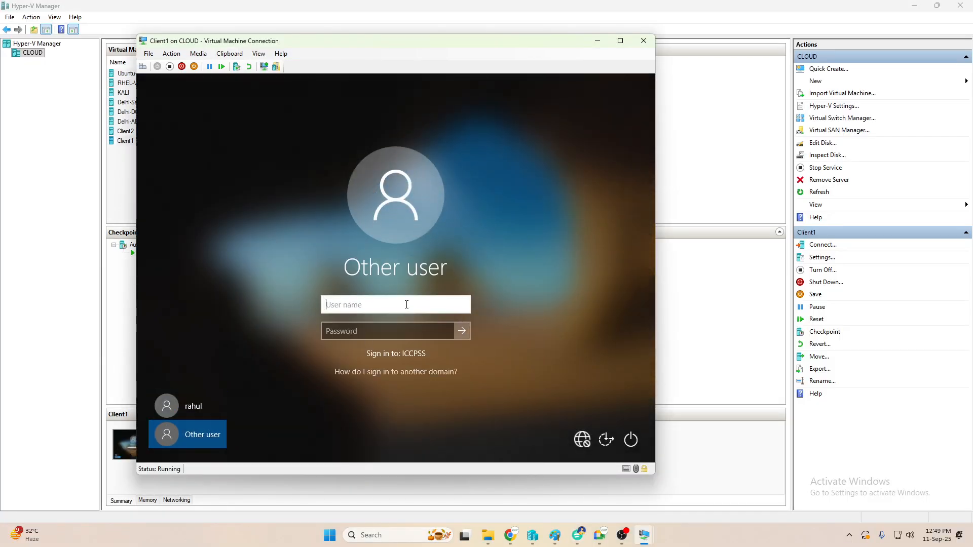
pyautogui.write('saket0\\')
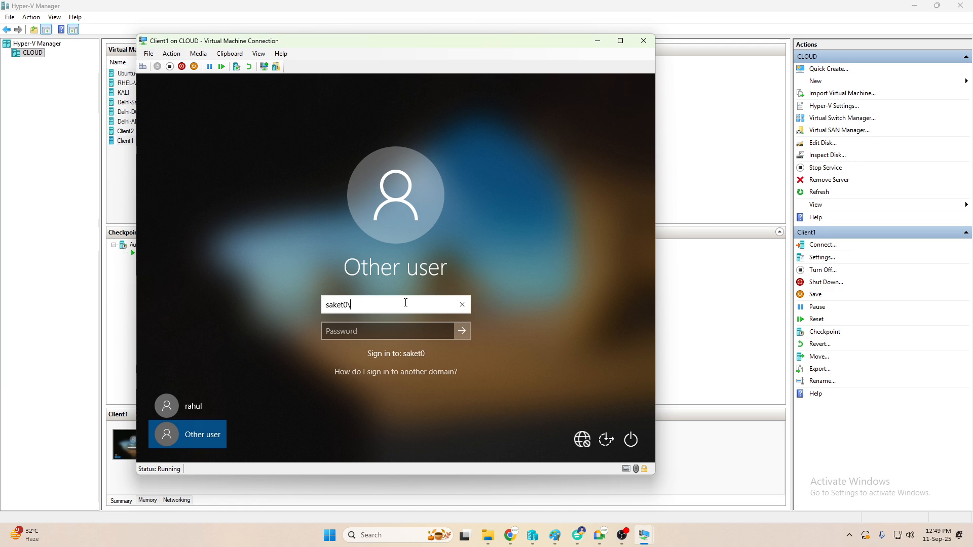
pyautogui.write('gautam')
pyautogui.press('Tab')
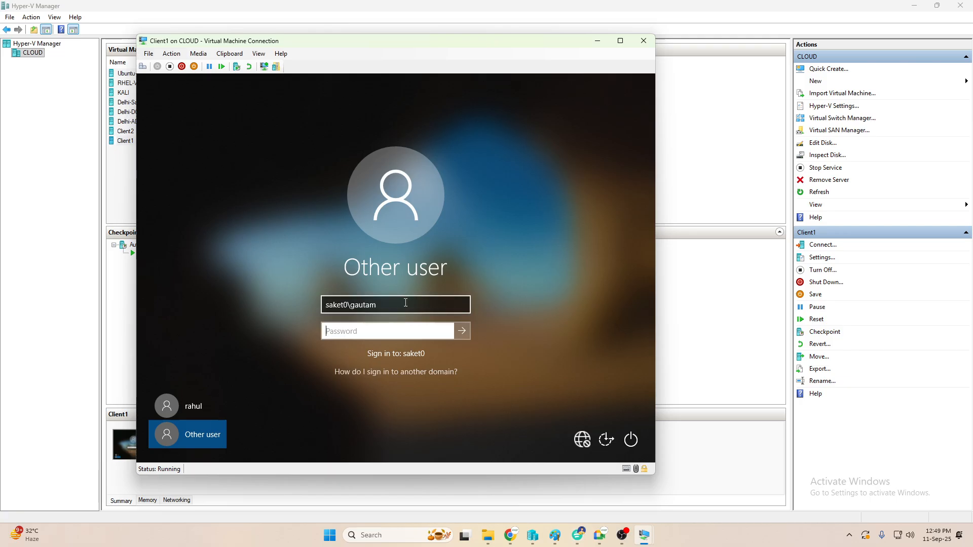
pyautogui.write('••••••••')
pyautogui.press('Return')
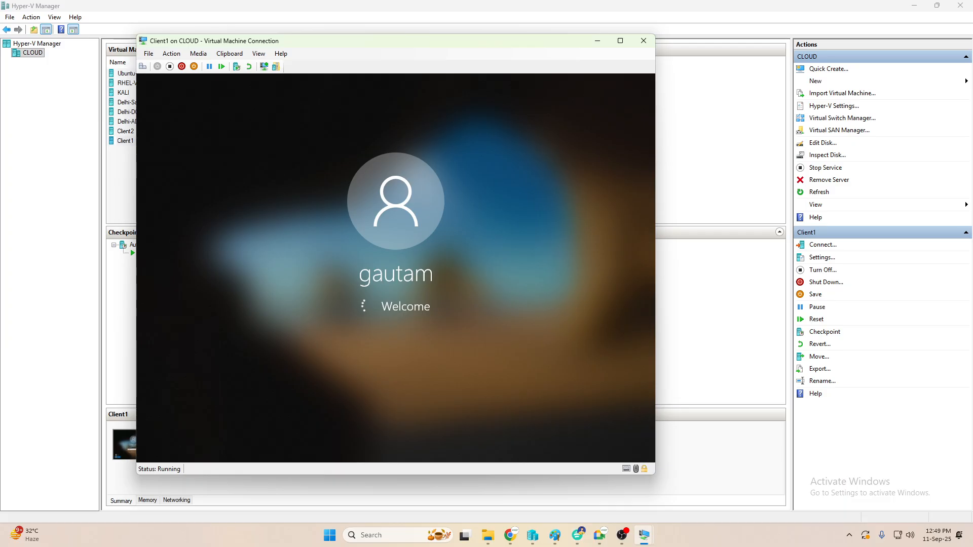
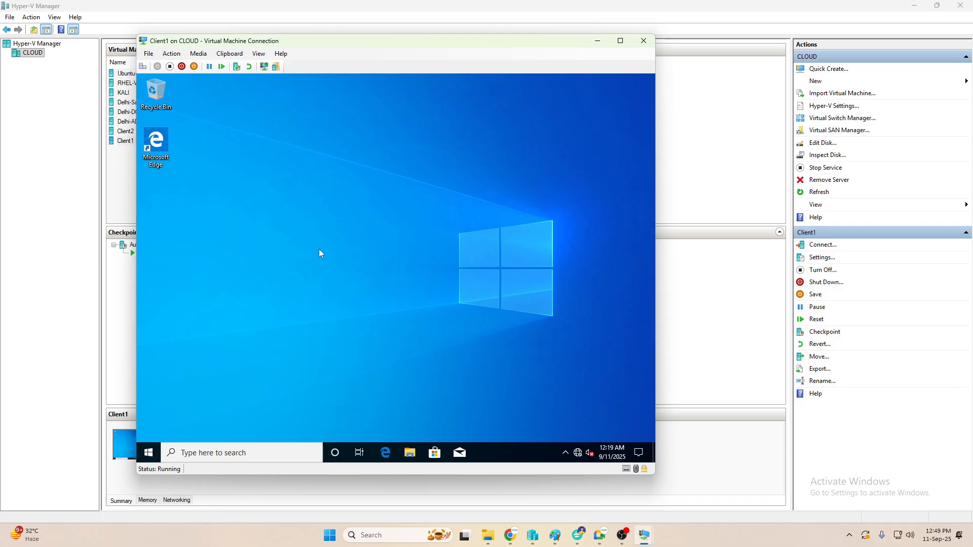
# - Leave Client1's Start menu without signing out, then minimize the Client1 window and Hyper-V Manager
pyautogui.click(149, 454)
pyautogui.click(148, 333)
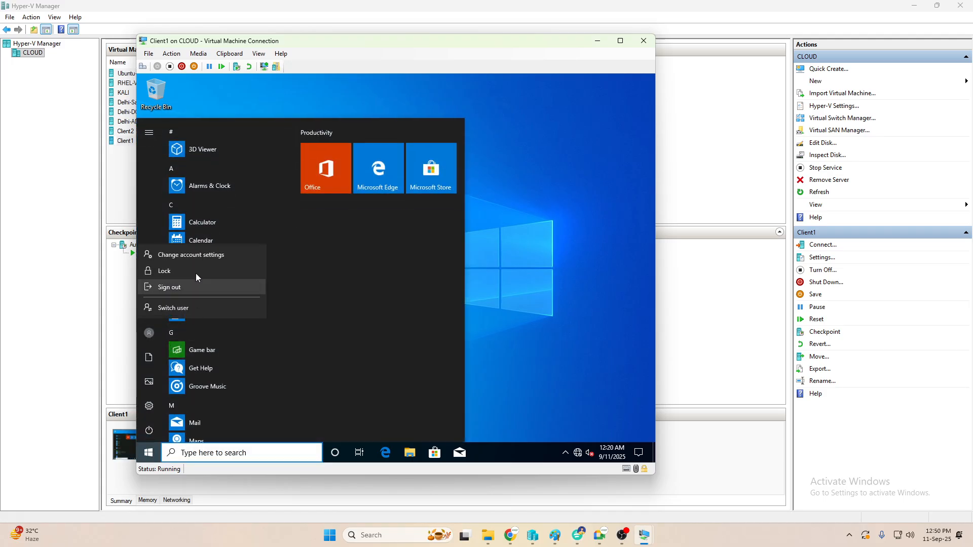
pyautogui.click(589, 270)
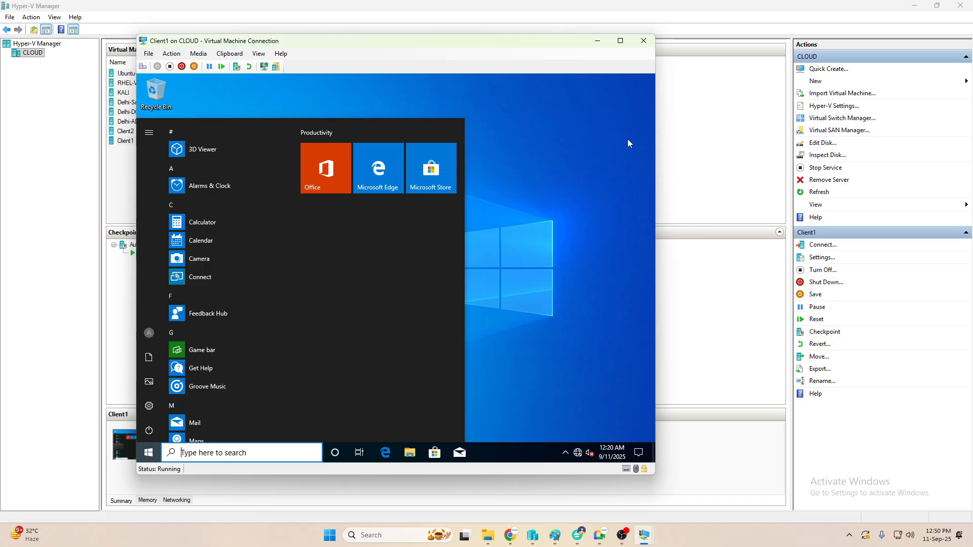
pyautogui.click(597, 42)
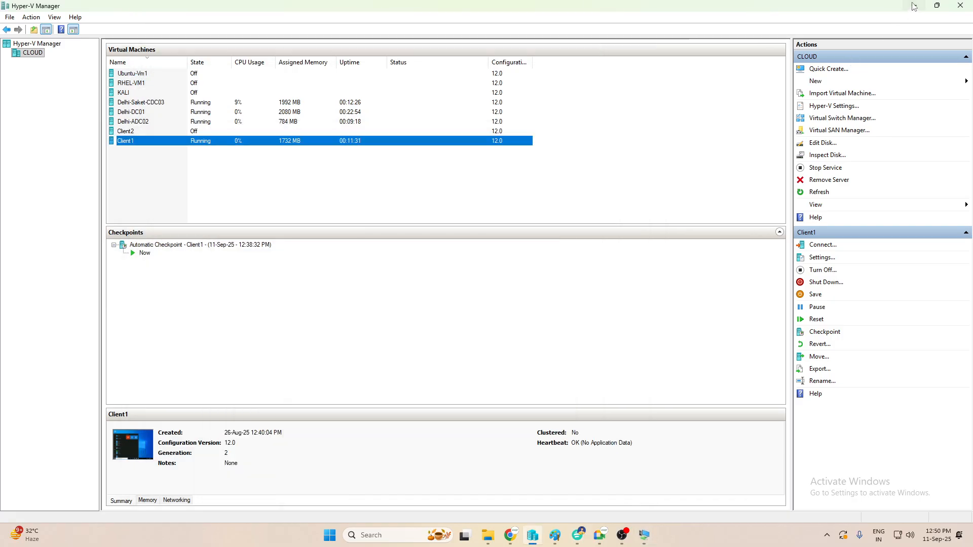
pyautogui.click(914, 6)
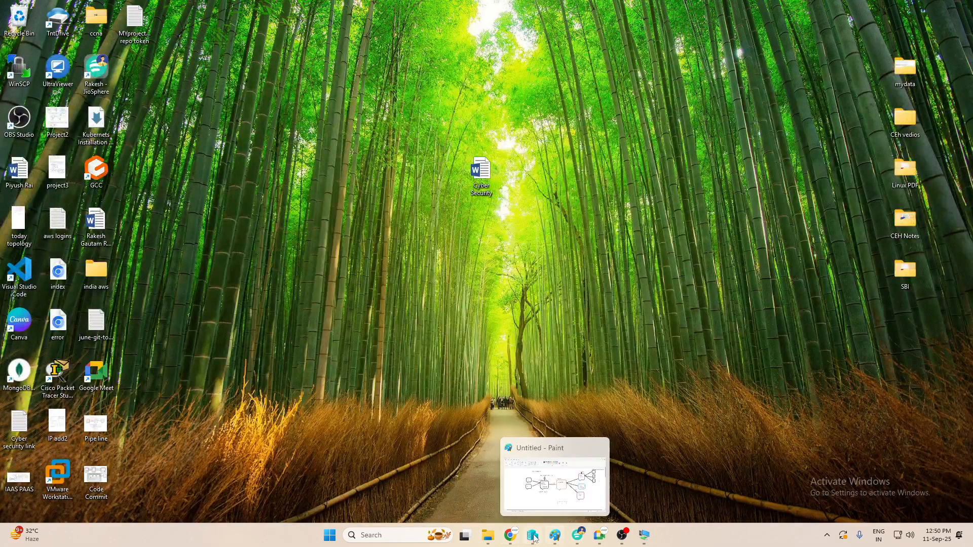
# - Bring back the 'How to Create CDC' Paint diagram, discard the empty text box, and start one below the account address
pyautogui.click(555, 536)
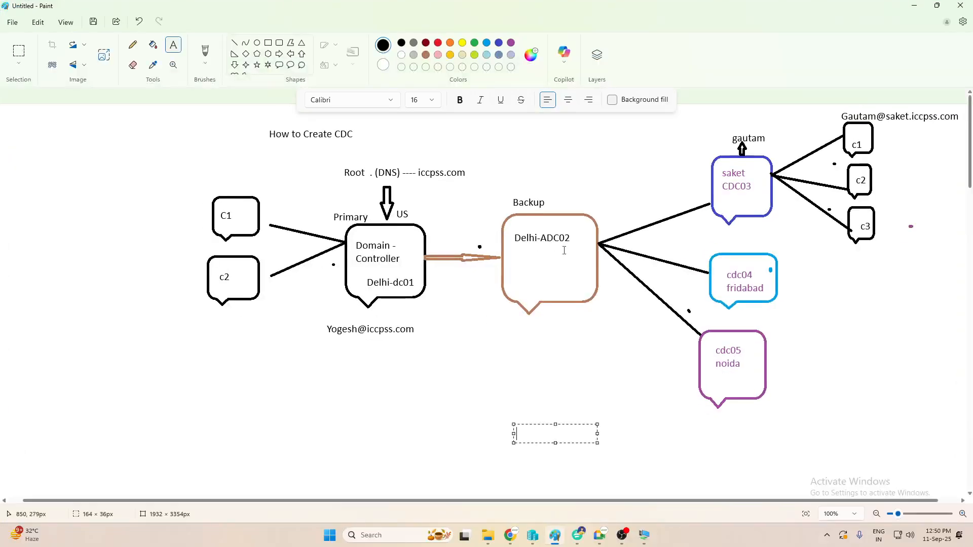
pyautogui.click(749, 234)
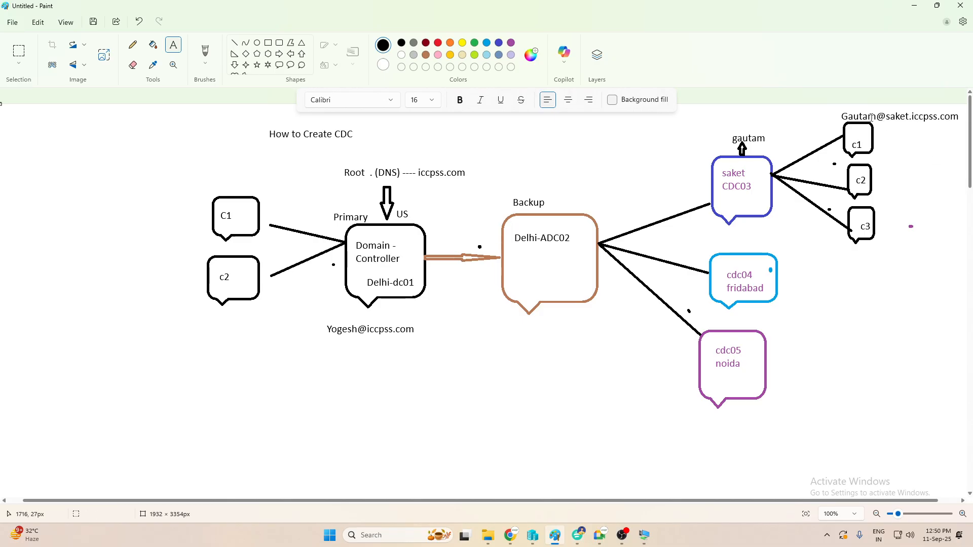
pyautogui.click(904, 123)
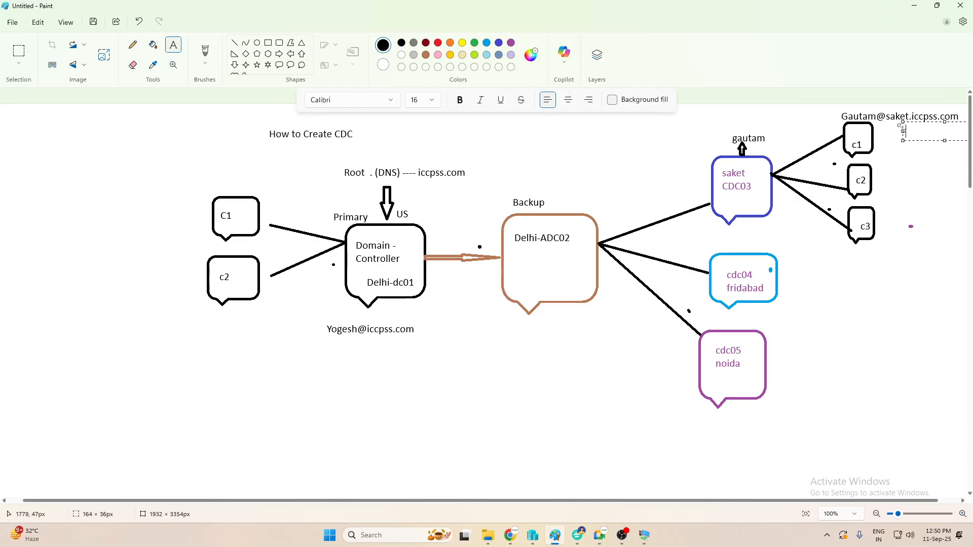